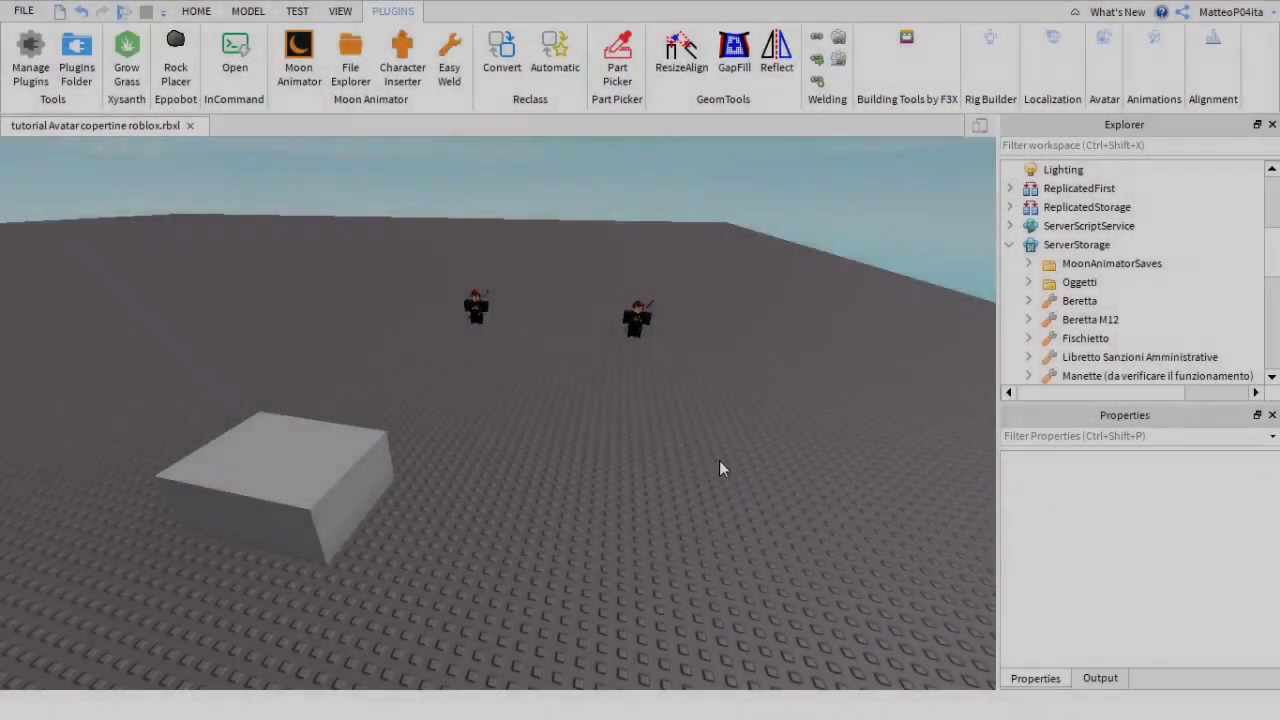
{"action": "key", "text": "s"}
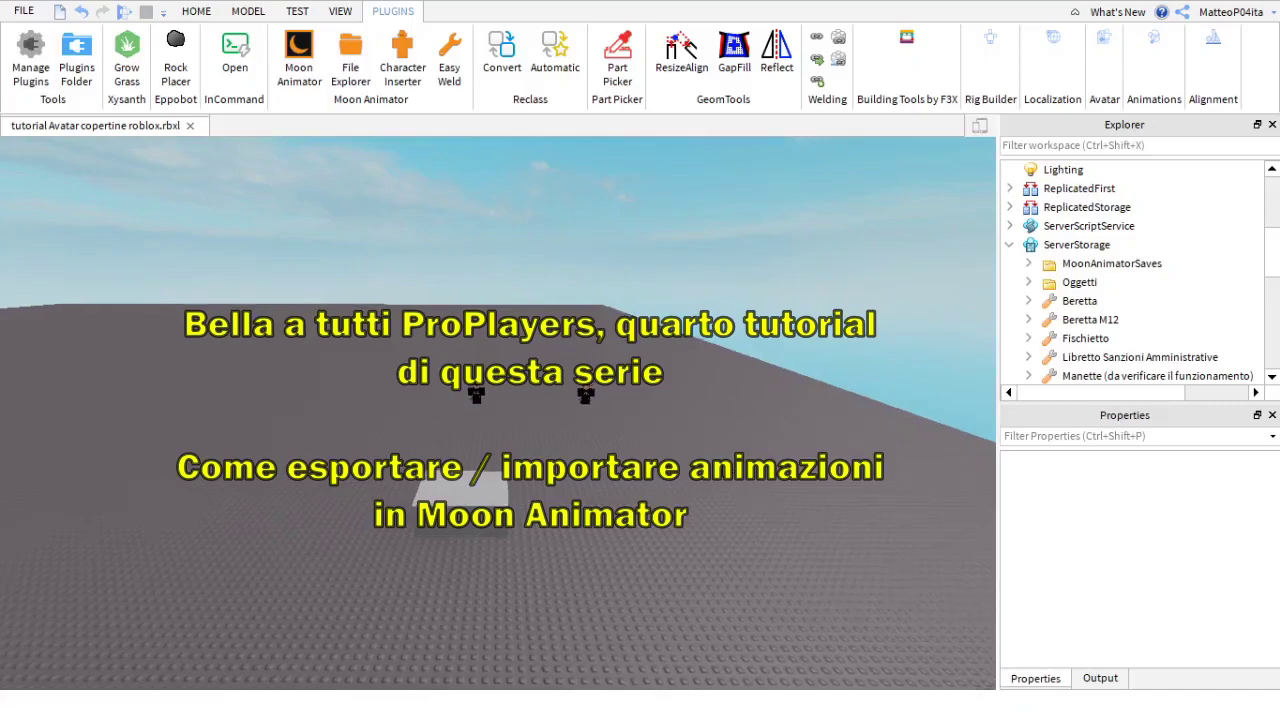
{"action": "key", "text": "w"}
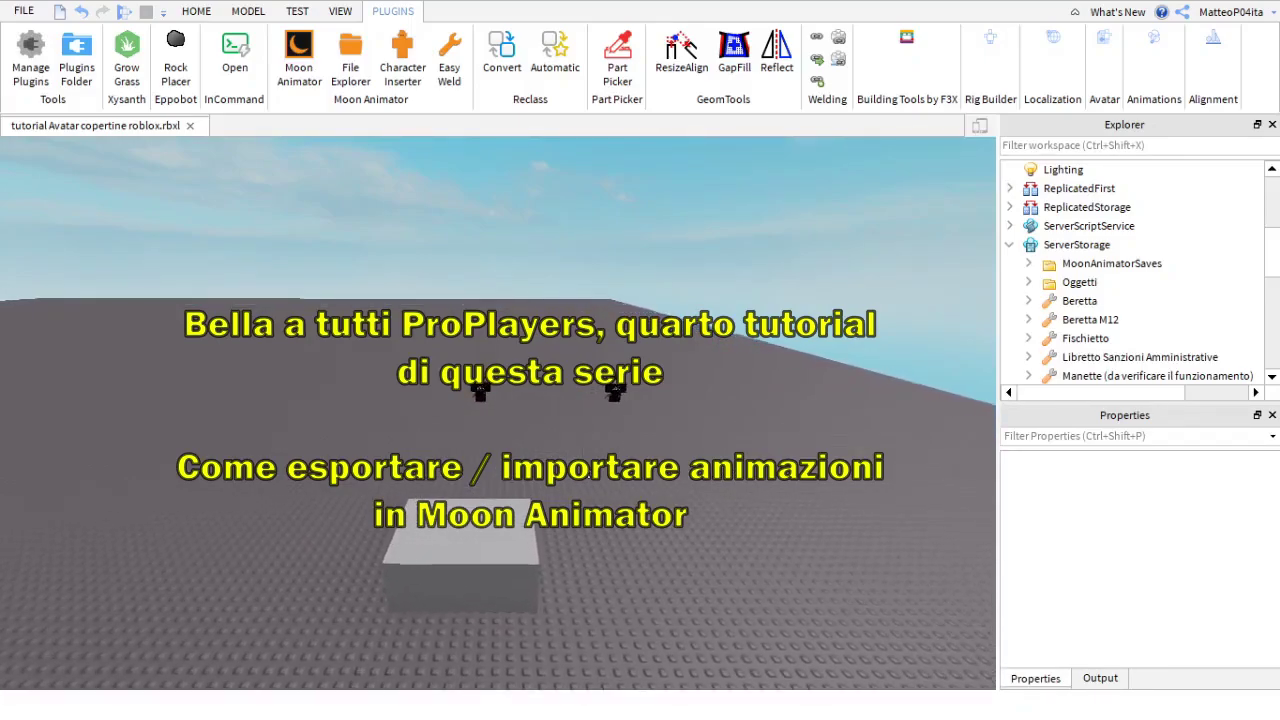
{"action": "key", "text": "w"}
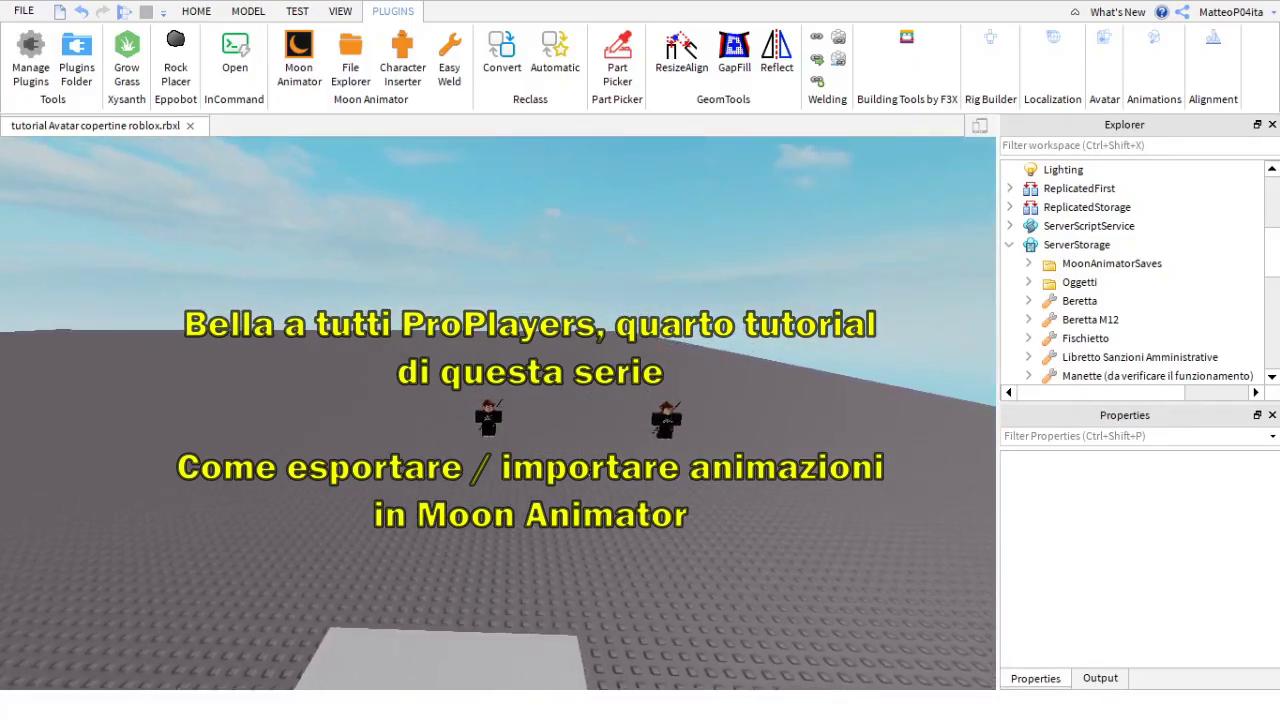
{"action": "key", "text": "w"}
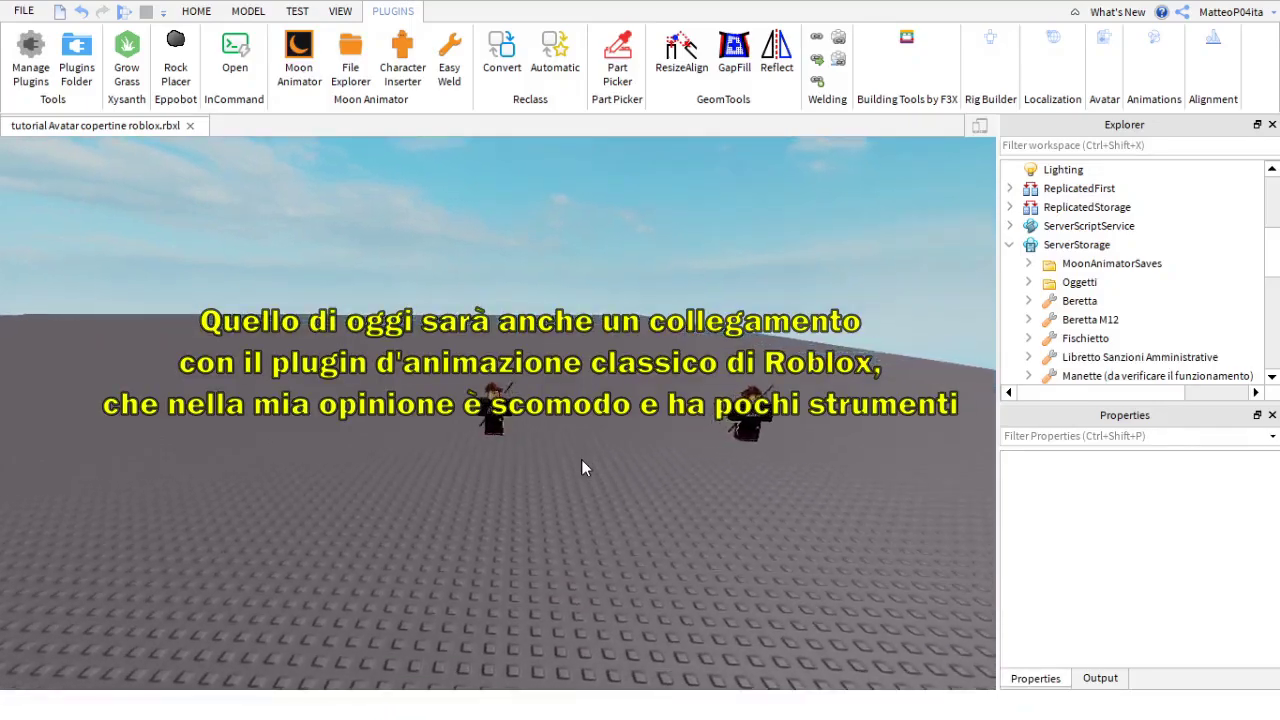
{"action": "key", "text": "w"}
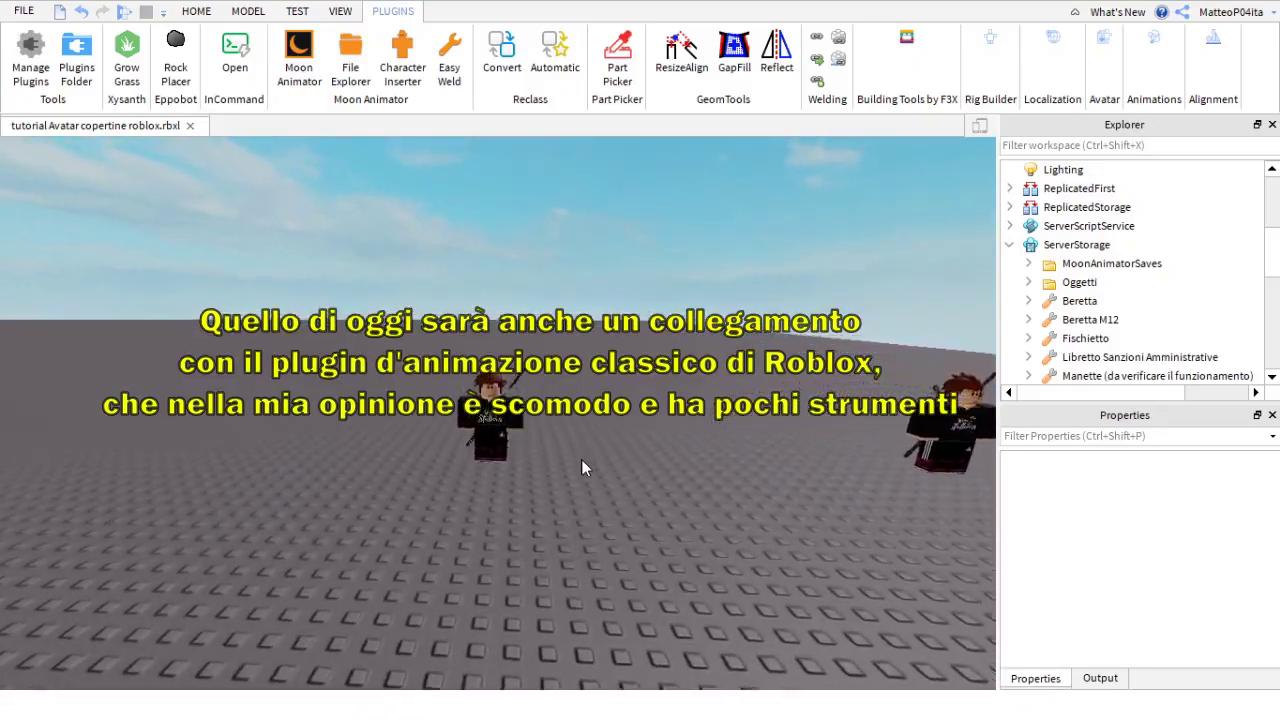
{"action": "key", "text": "w"}
{"action": "right_click_drag", "start_coordinate": [581, 459], "coordinate": [588, 463]}
{"action": "scroll", "coordinate": [588, 463], "scroll_direction": "down", "scroll_amount": 5}
Step: Rename the saved animation in the MoonAnimatorSaves folder as Tutorial 4.xsixx
{"action": "double_click", "coordinate": [1118, 263]}
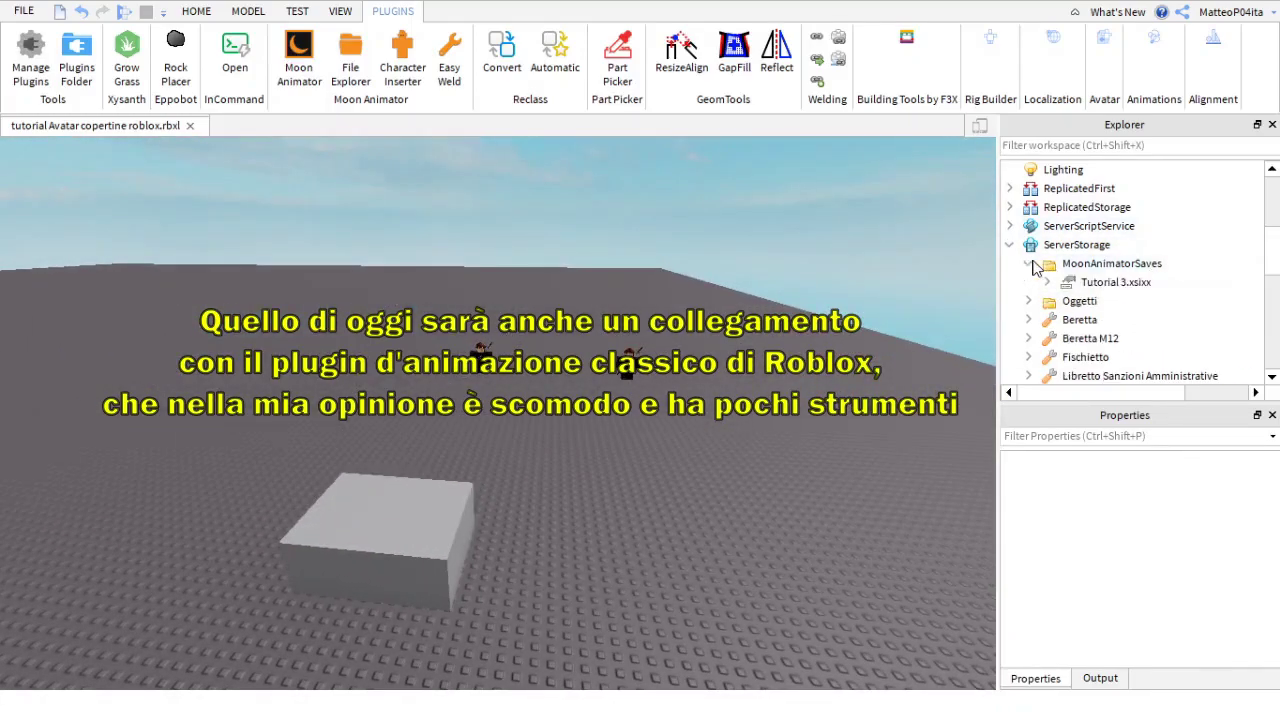
{"action": "left_click", "coordinate": [1104, 283]}
{"action": "left_click", "coordinate": [1105, 288]}
{"action": "left_click", "coordinate": [1115, 283]}
{"action": "key", "text": "Return"}
Step: Launch Moon Animator and open the saved Tutorial 4 animation
{"action": "left_click", "coordinate": [299, 60]}
{"action": "left_click", "coordinate": [41, 395]}
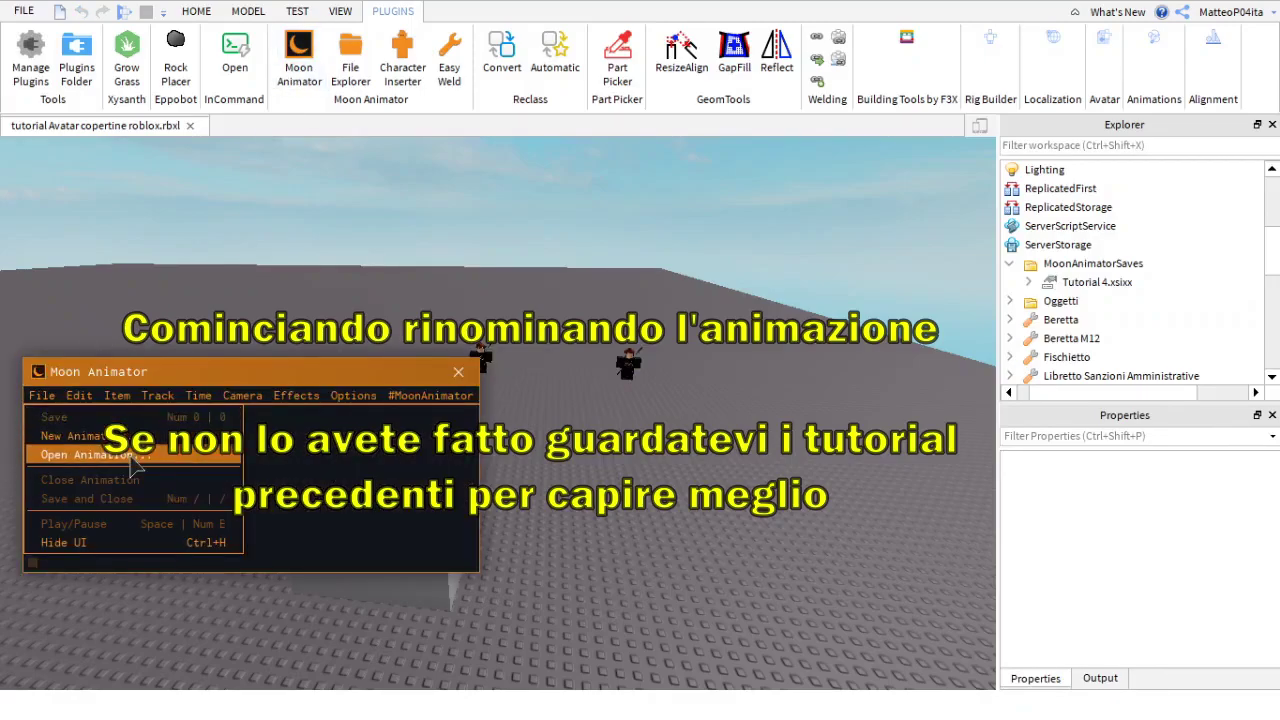
{"action": "left_click", "coordinate": [131, 457]}
{"action": "left_click_drag", "start_coordinate": [233, 265], "coordinate": [371, 287]}
{"action": "left_click", "coordinate": [265, 343]}
{"action": "left_click", "coordinate": [460, 322]}
Step: Reposition and enlarge the animation timeline window, and expand the second character's rig tracks
{"action": "left_click_drag", "start_coordinate": [254, 381], "coordinate": [229, 370]}
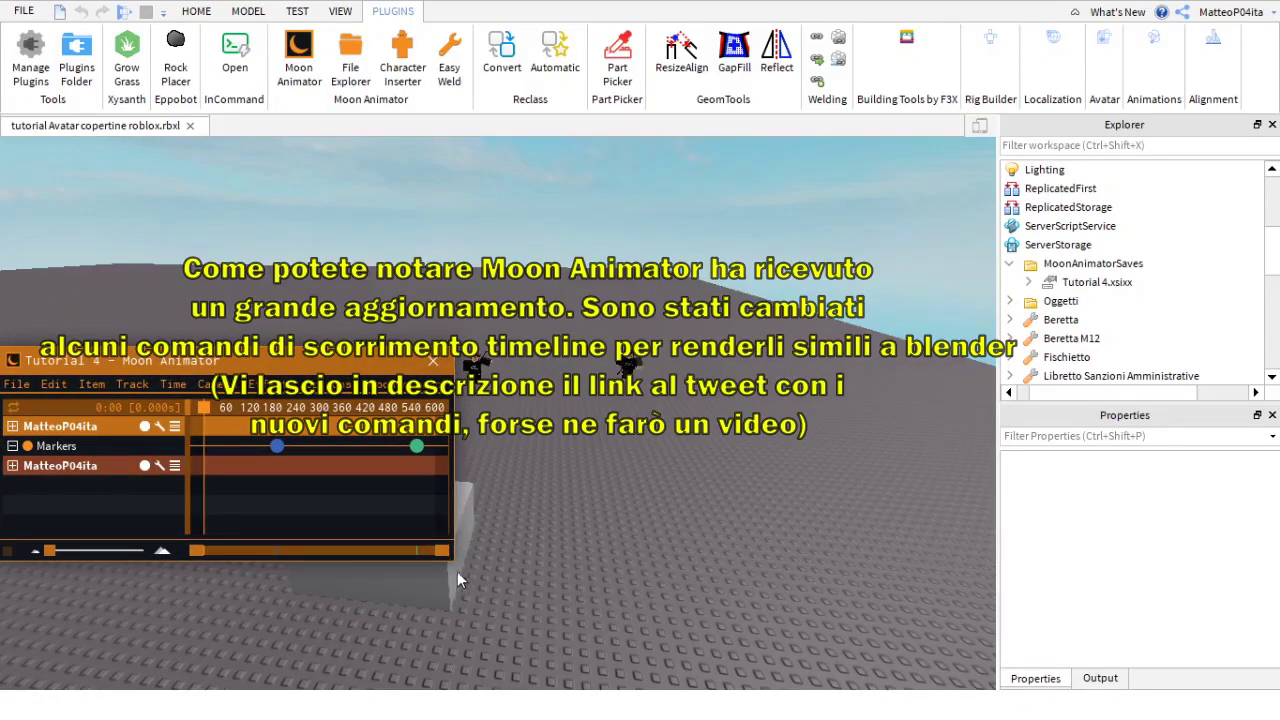
{"action": "left_click_drag", "start_coordinate": [455, 560], "coordinate": [464, 664]}
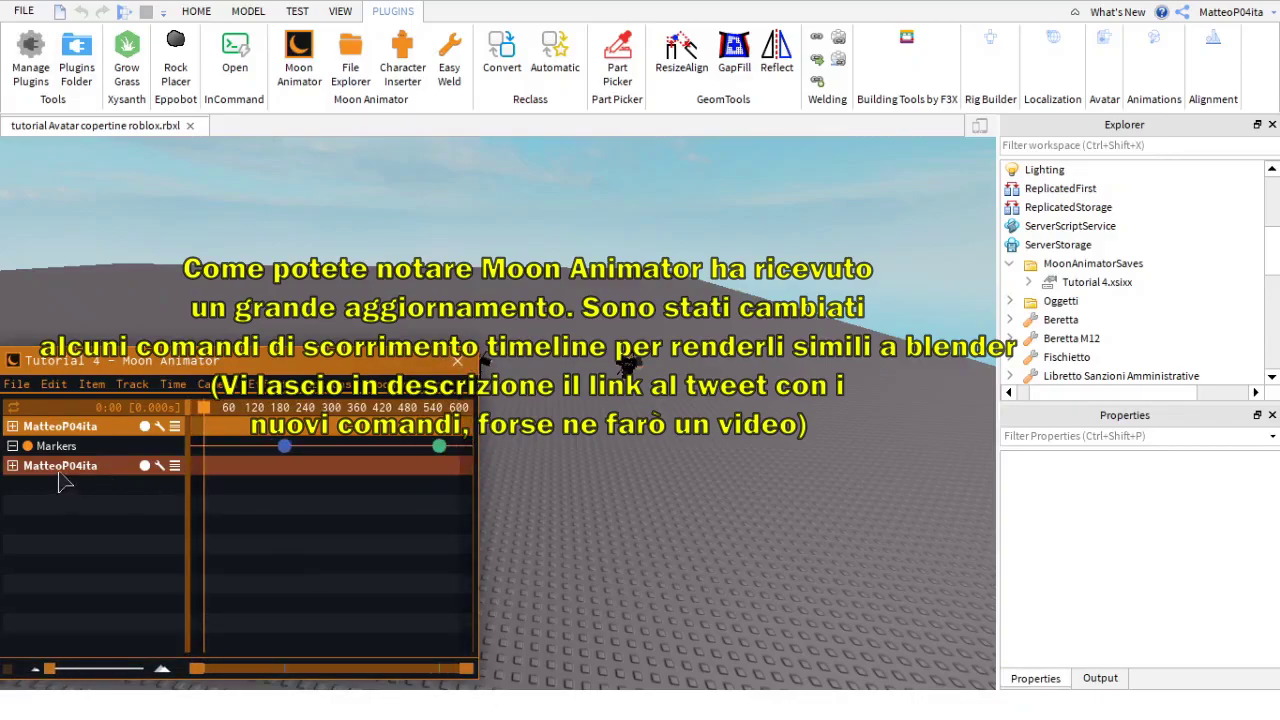
{"action": "left_click", "coordinate": [12, 466]}
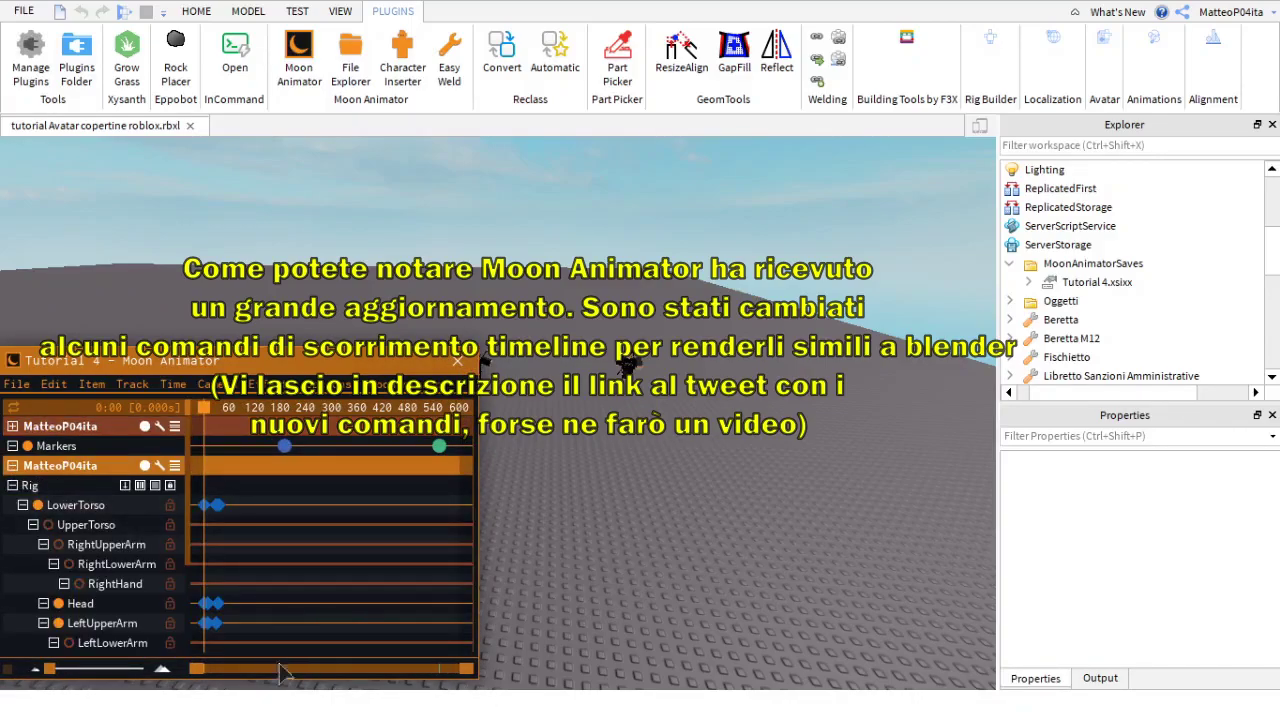
{"action": "scroll", "coordinate": [295, 620], "scroll_direction": "up", "scroll_amount": 4}
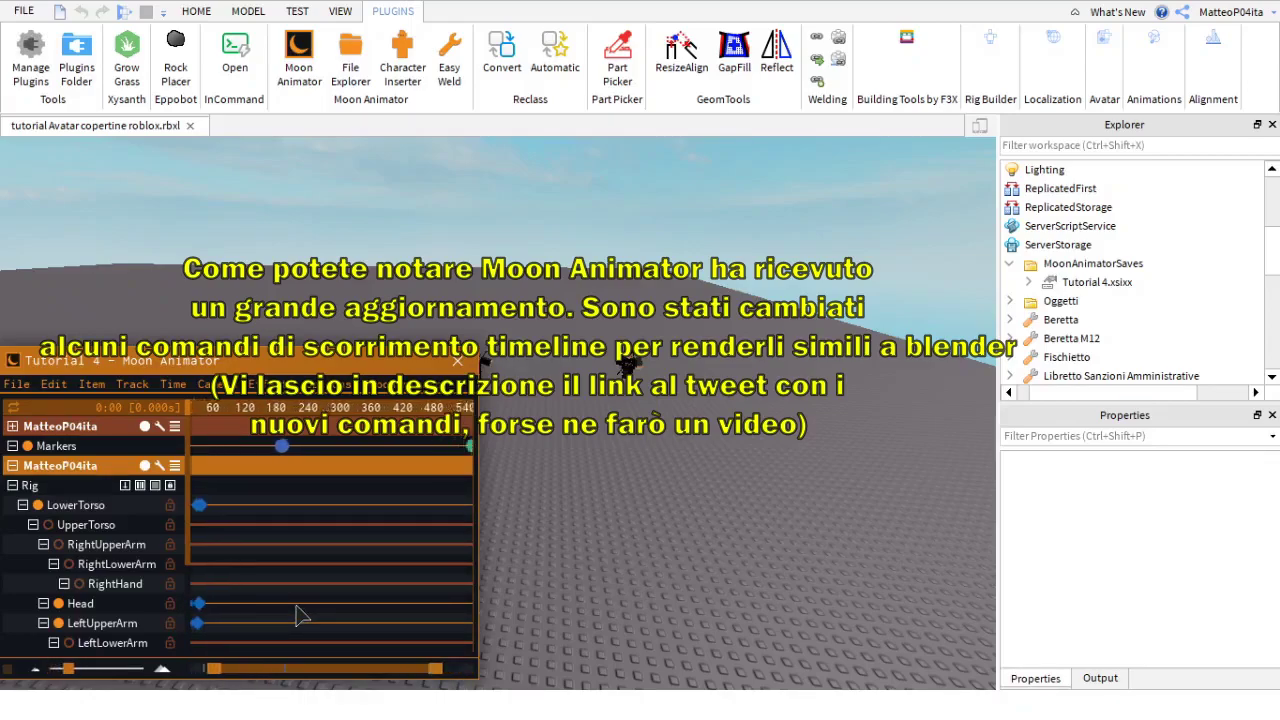
{"action": "scroll", "coordinate": [322, 602], "scroll_direction": "down", "scroll_amount": 3}
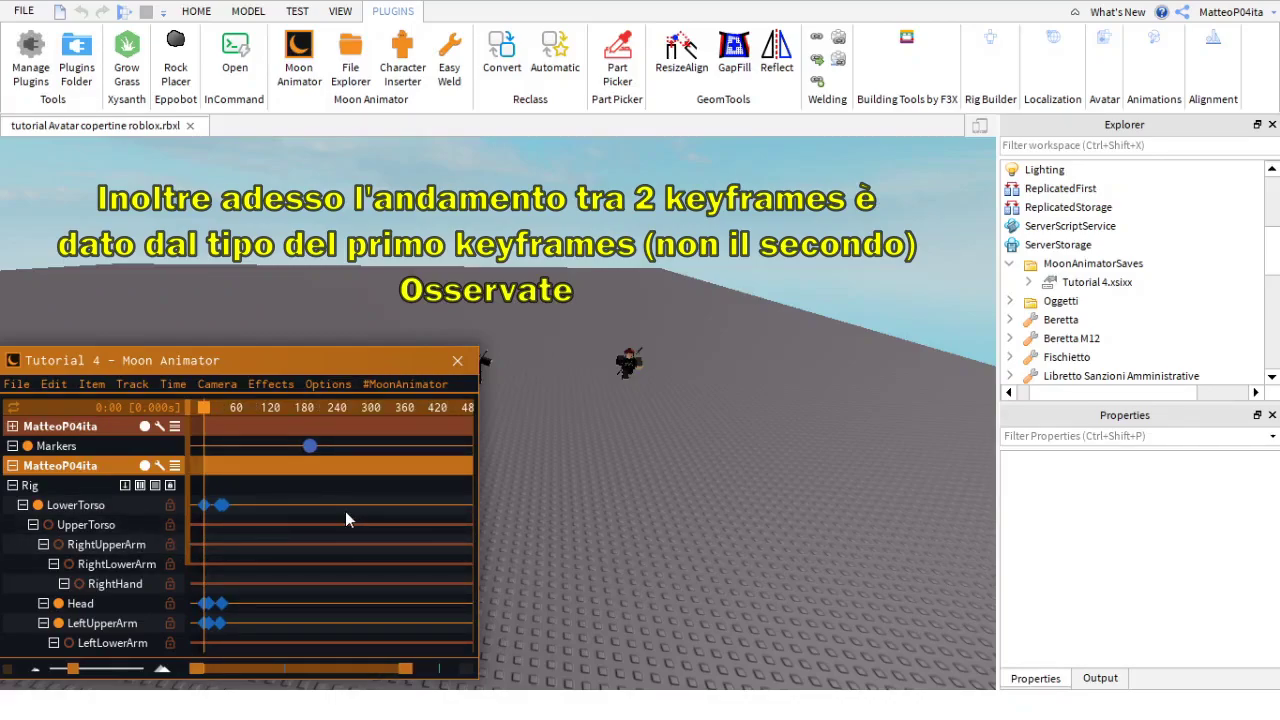
{"action": "scroll", "coordinate": [330, 520], "scroll_direction": "down", "scroll_amount": 2}
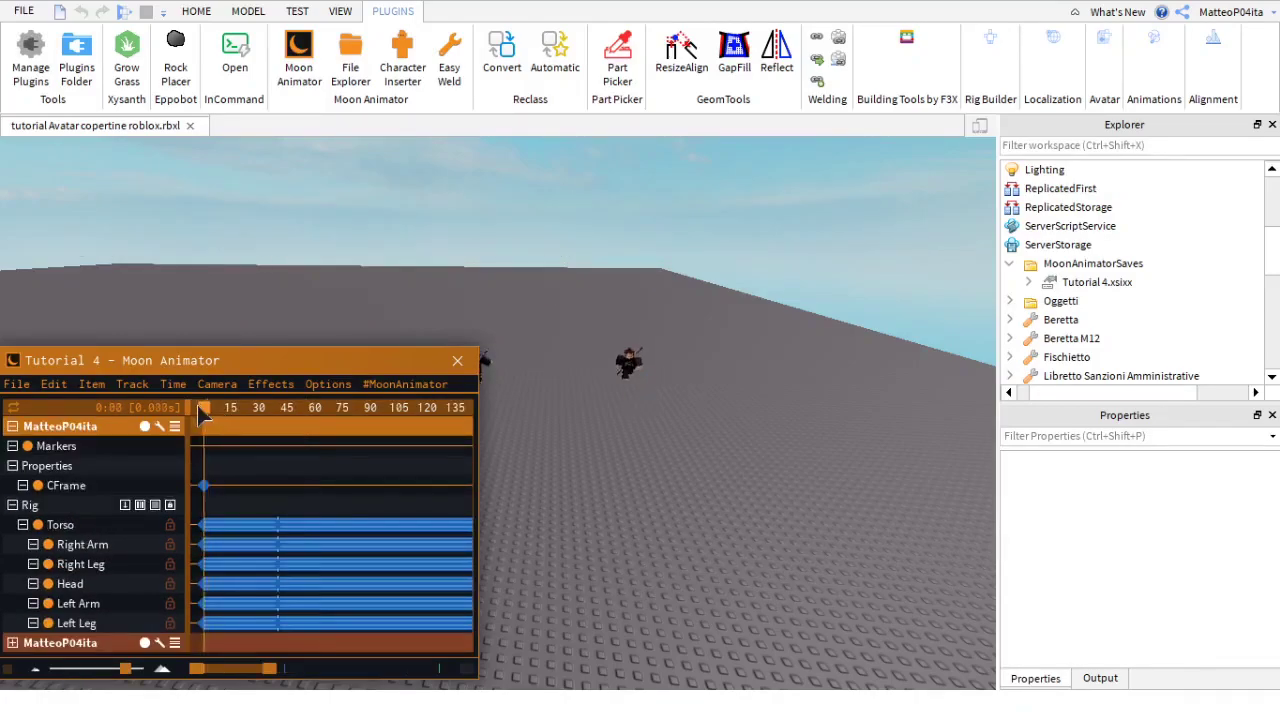
Step: Set the ease type of the first character's last CFrame keyframe to Bounce
{"action": "left_click_drag", "start_coordinate": [200, 408], "coordinate": [371, 430]}
{"action": "left_click_drag", "start_coordinate": [249, 671], "coordinate": [334, 669]}
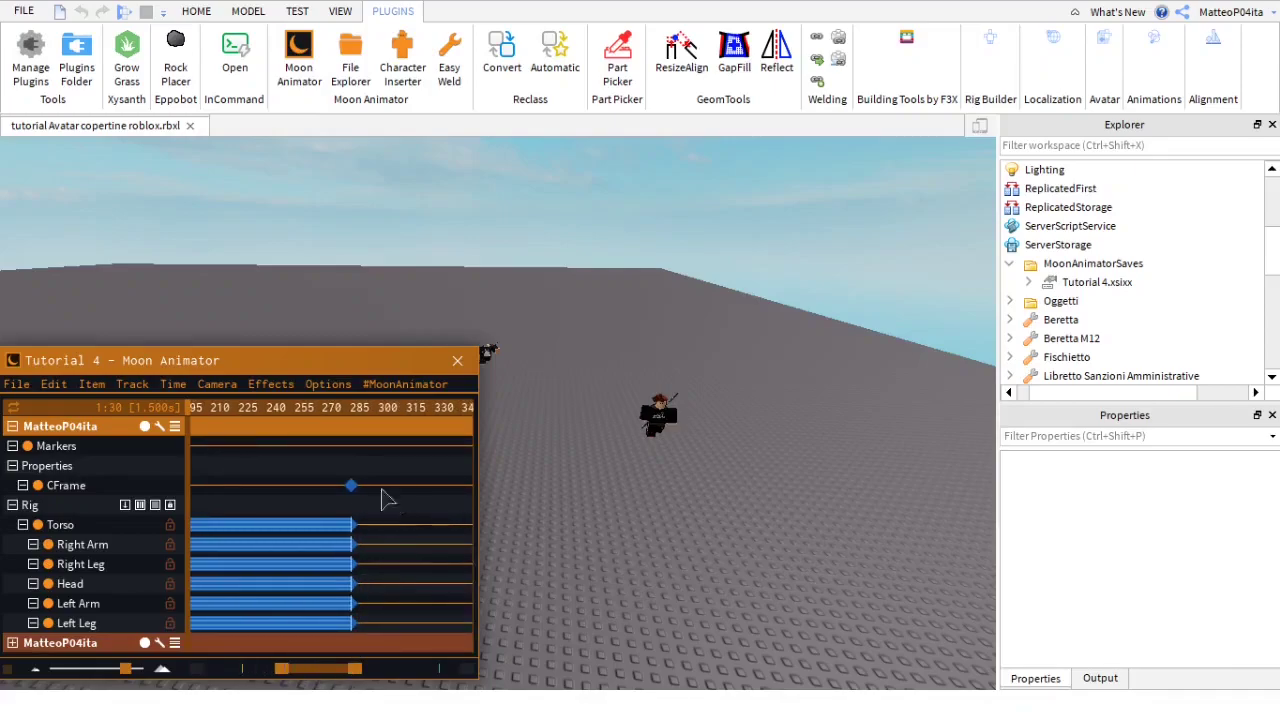
{"action": "double_click", "coordinate": [368, 487]}
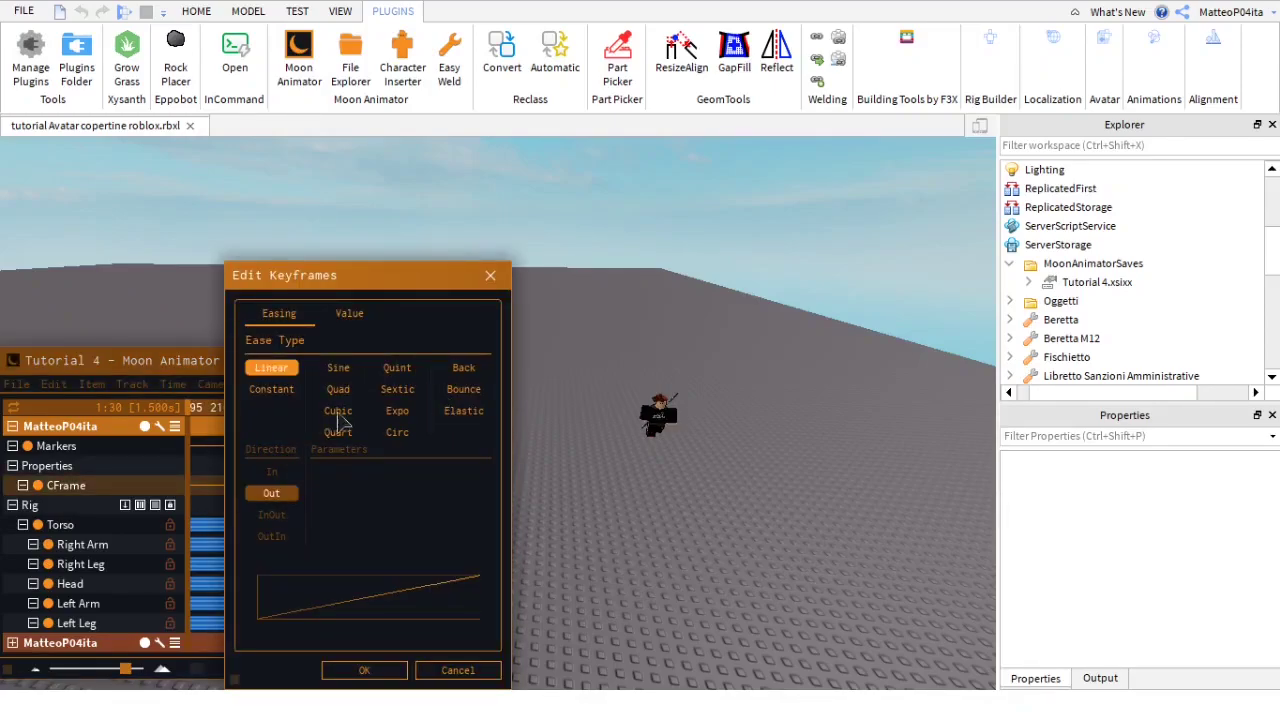
{"action": "left_click", "coordinate": [455, 391]}
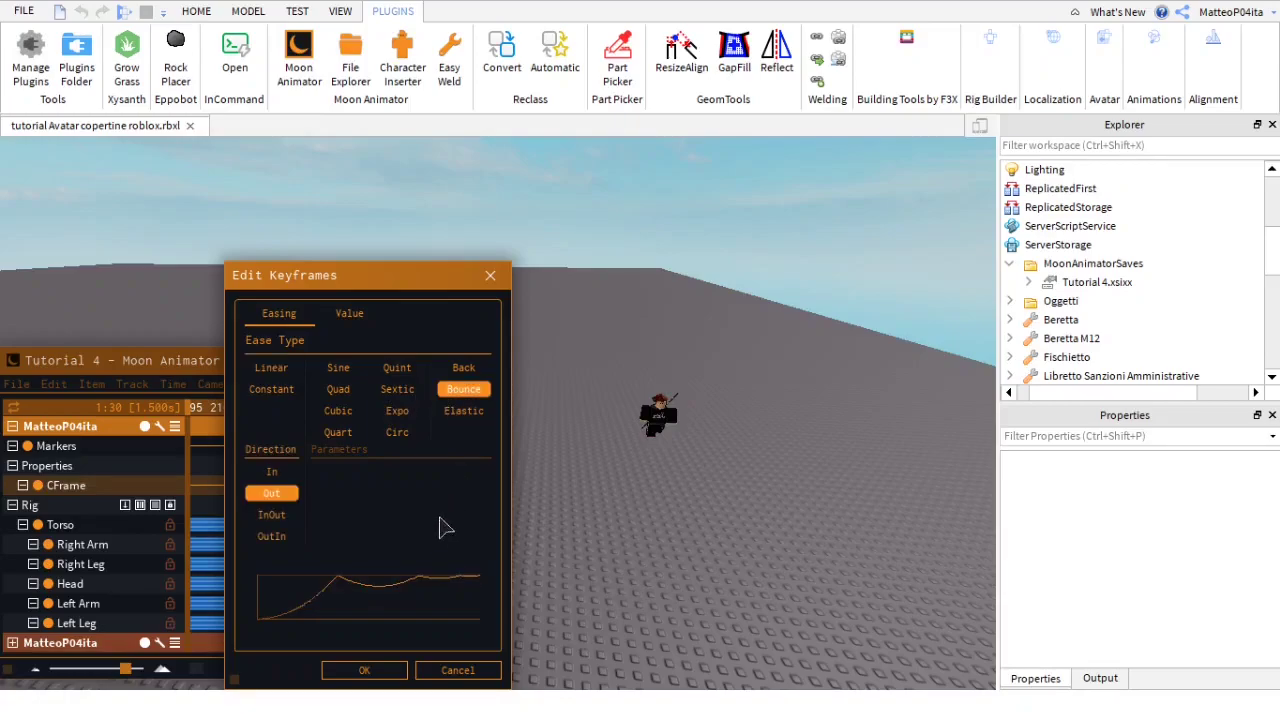
{"action": "left_click", "coordinate": [370, 668]}
Step: Play the animation from its first frame to check the character's movement between the two CFrame keyframes
{"action": "left_click_drag", "start_coordinate": [322, 669], "coordinate": [232, 665]}
{"action": "left_click_drag", "start_coordinate": [248, 405], "coordinate": [173, 412]}
{"action": "key", "text": "space"}
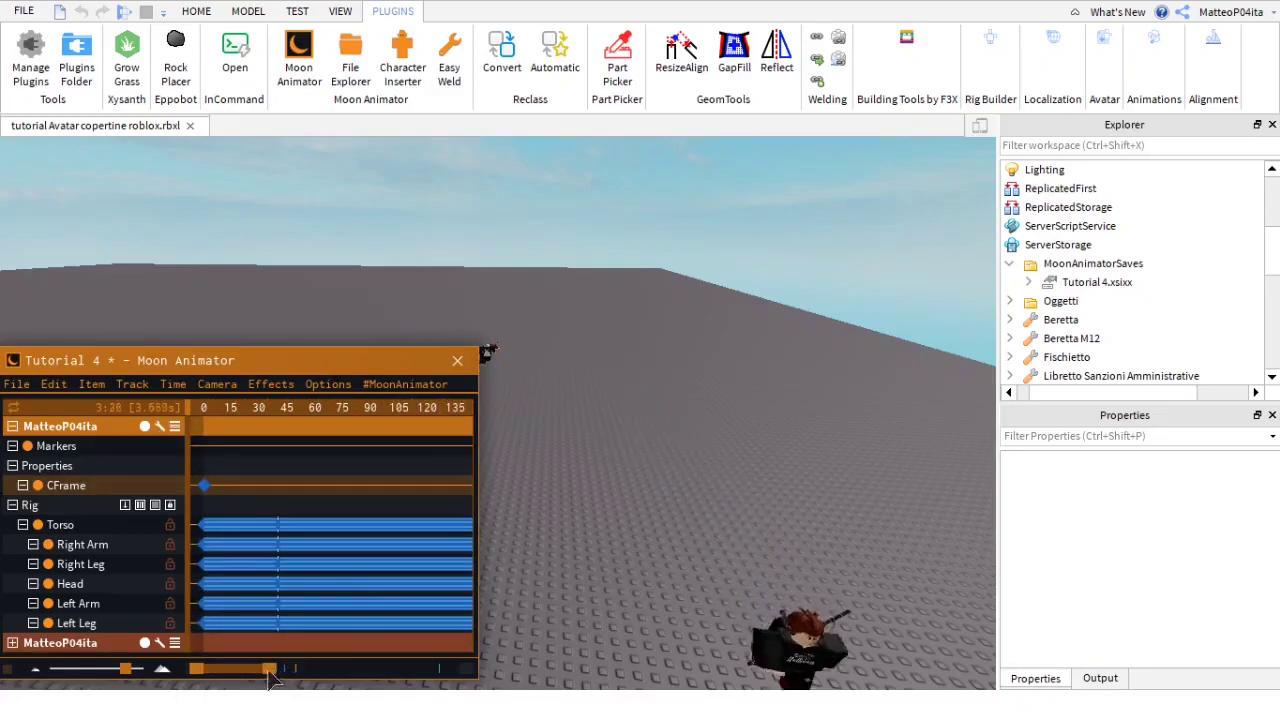
Step: Set the ease type of the CFrame keyframe at frame 0 to Bounce and play the animation to check the movement
{"action": "left_click_drag", "start_coordinate": [252, 671], "coordinate": [334, 674]}
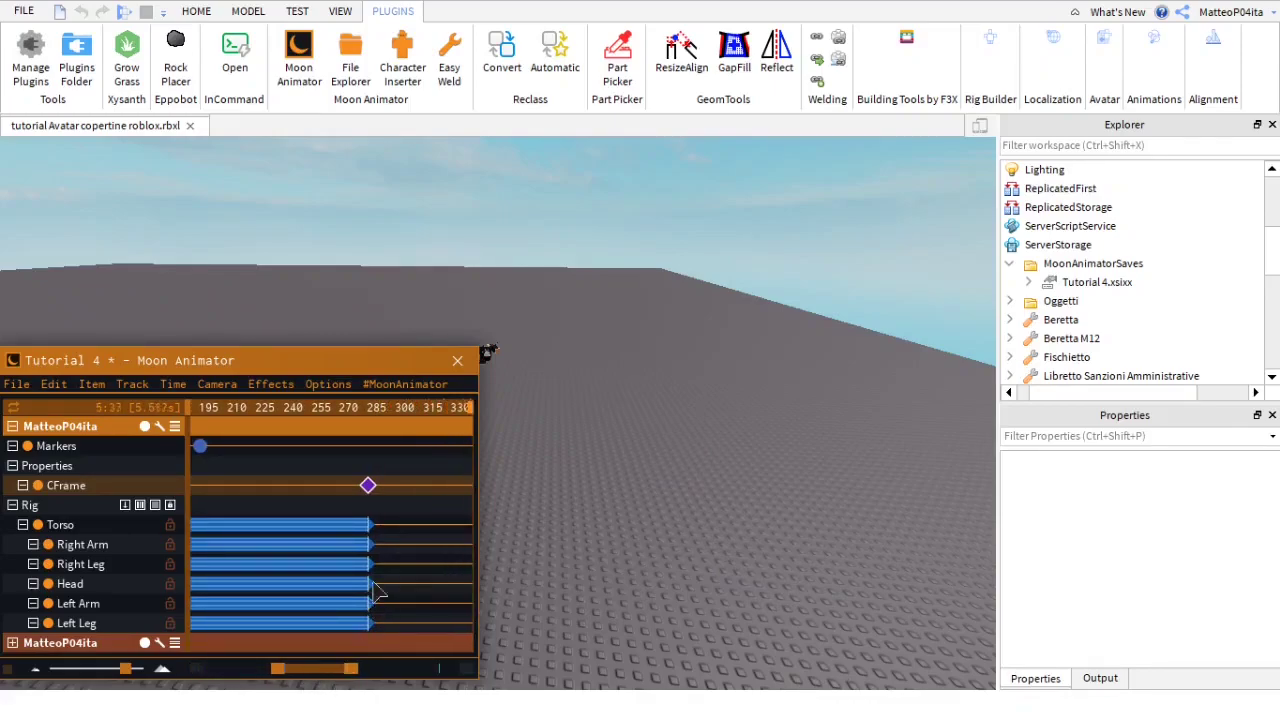
{"action": "scroll", "coordinate": [369, 563], "scroll_direction": "down", "scroll_amount": 3}
{"action": "scroll", "coordinate": [372, 570], "scroll_direction": "down", "scroll_amount": 4}
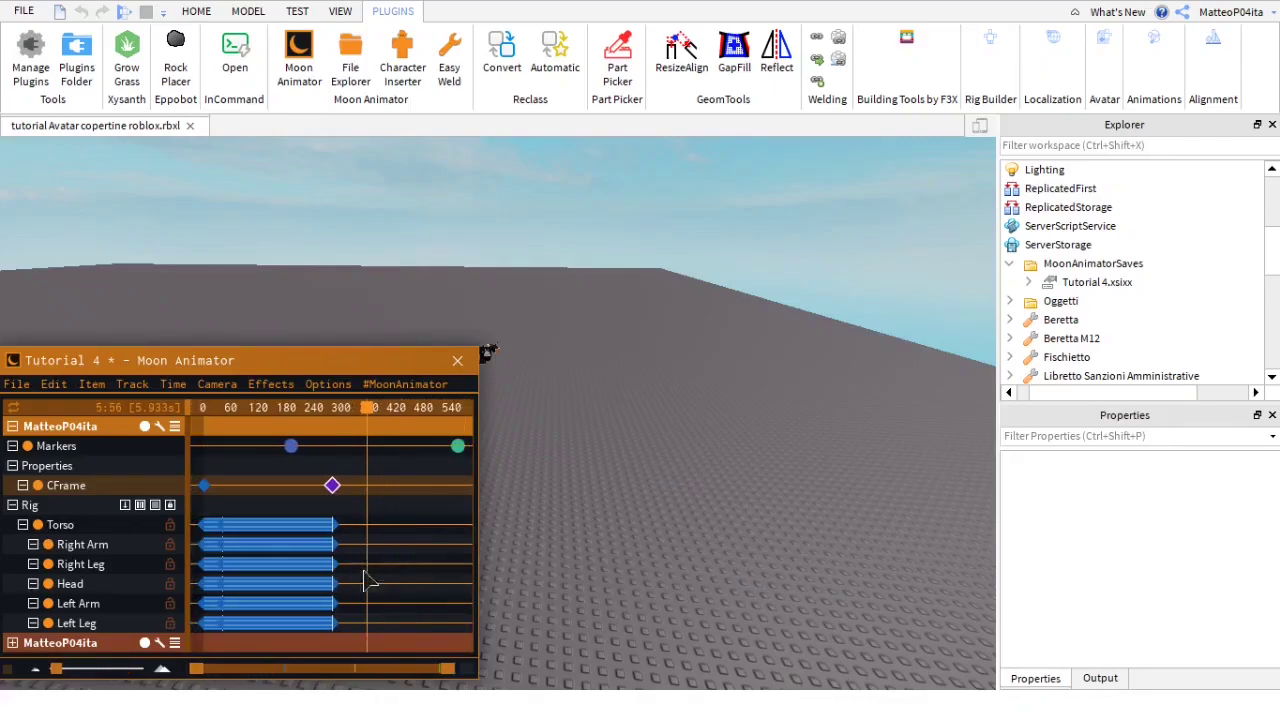
{"action": "left_click", "coordinate": [205, 487]}
{"action": "left_click", "coordinate": [205, 408]}
{"action": "key", "text": "7"}
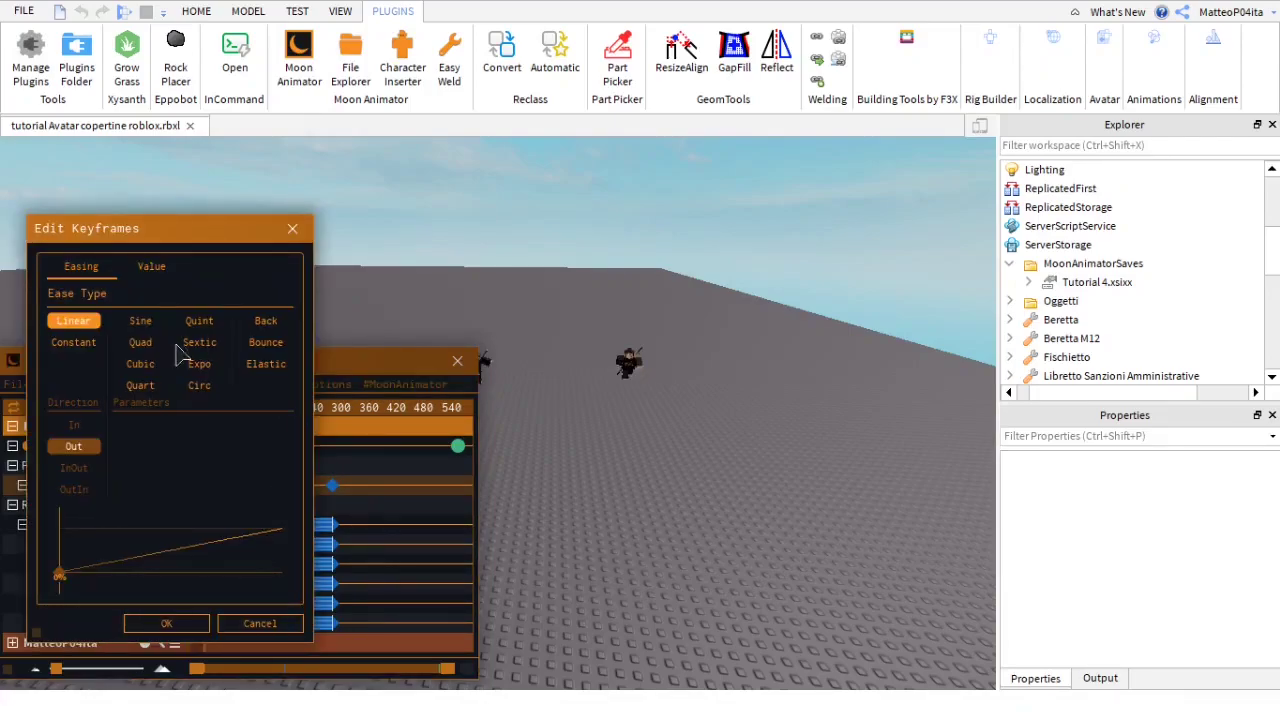
{"action": "left_click", "coordinate": [265, 342]}
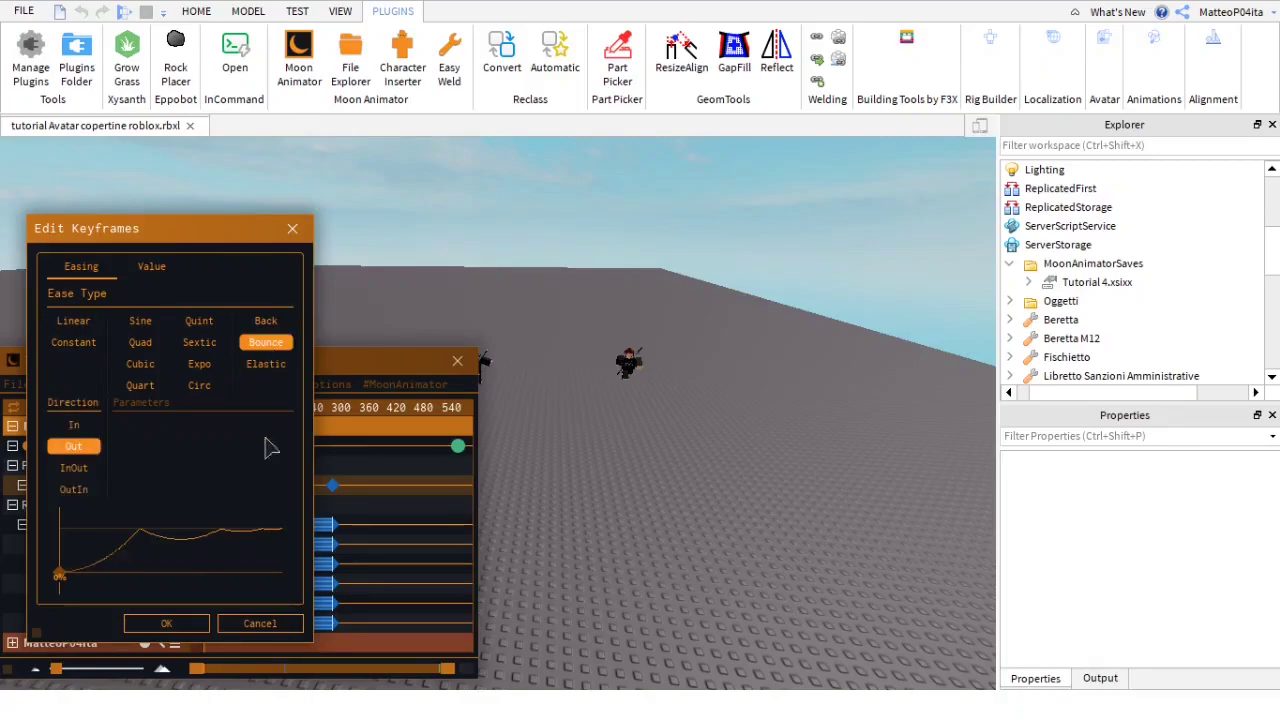
{"action": "left_click", "coordinate": [187, 624]}
{"action": "key", "text": "space"}
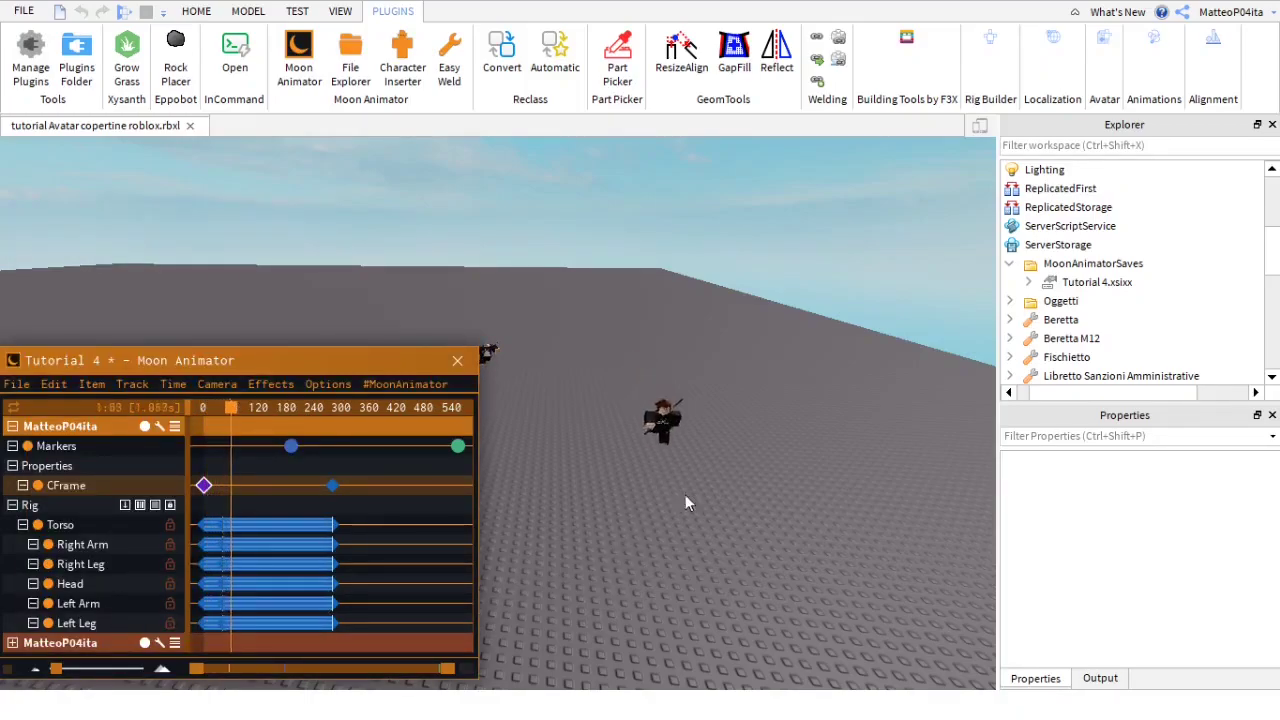
{"action": "right_click_drag", "start_coordinate": [796, 590], "coordinate": [806, 597]}
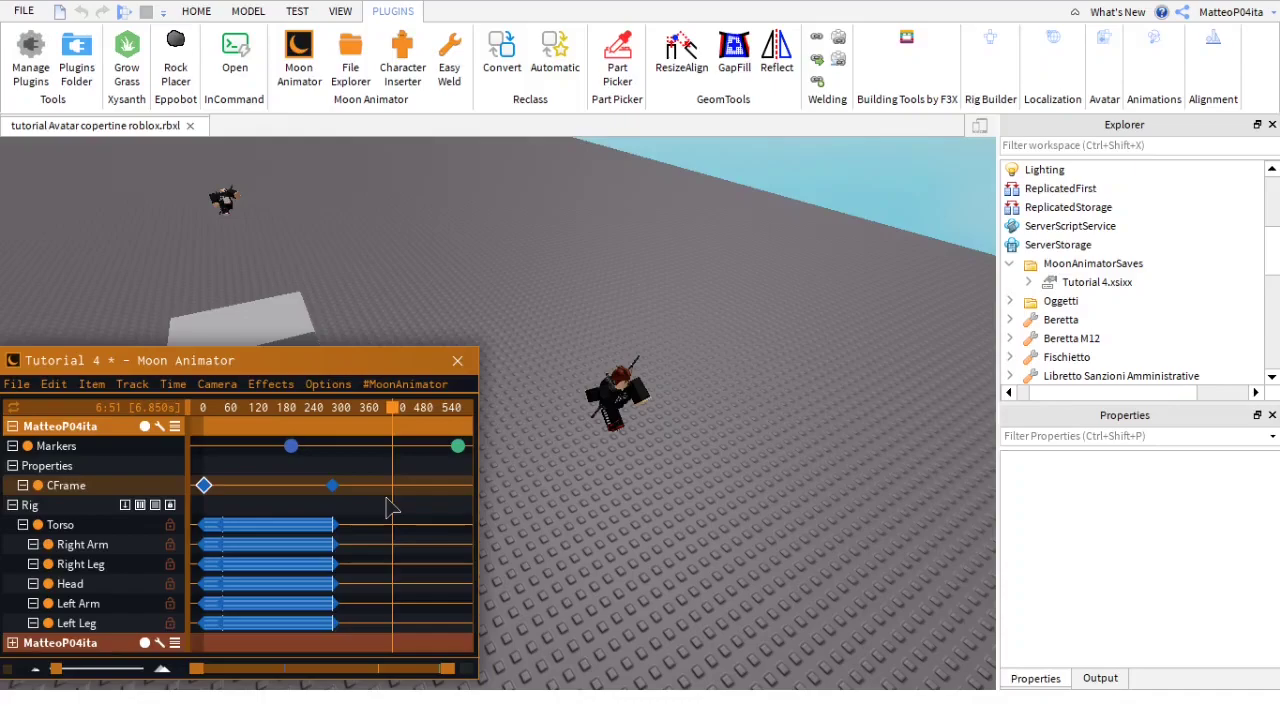
Step: Export all rig animations of Tutorial 4 as keyframe sequences with Export All
{"action": "left_click", "coordinate": [132, 386]}
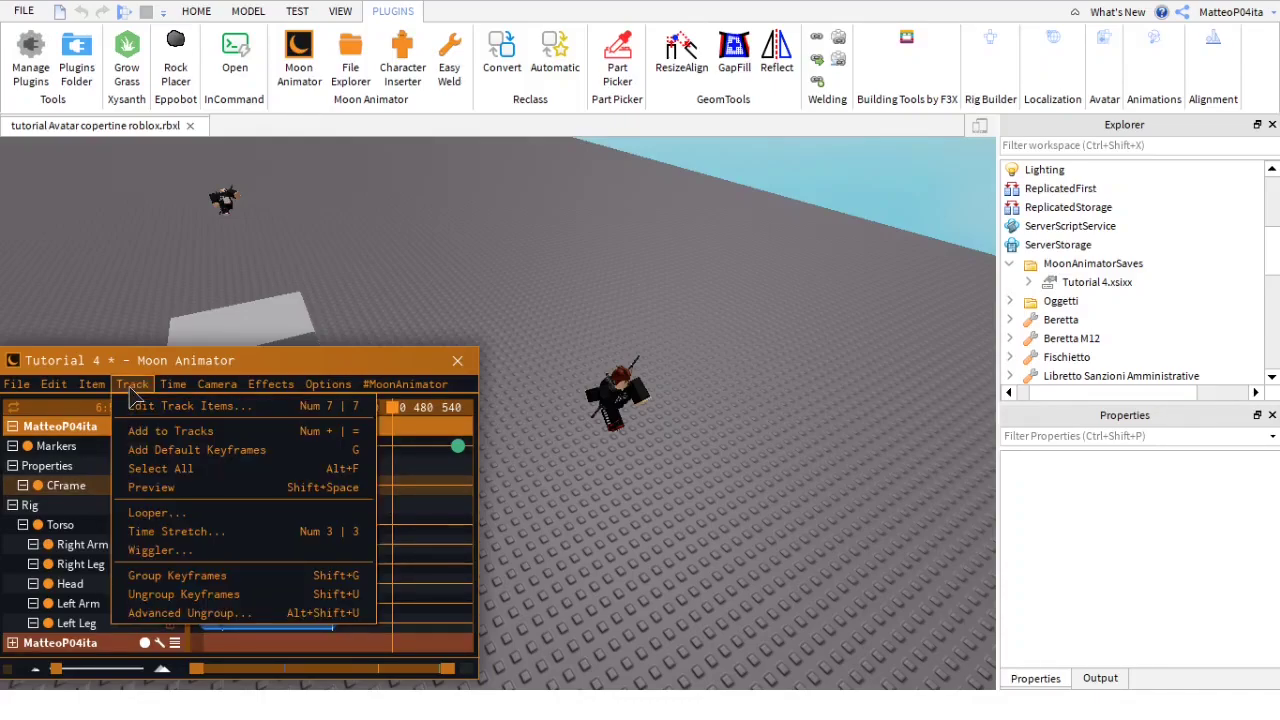
{"action": "left_click", "coordinate": [108, 388]}
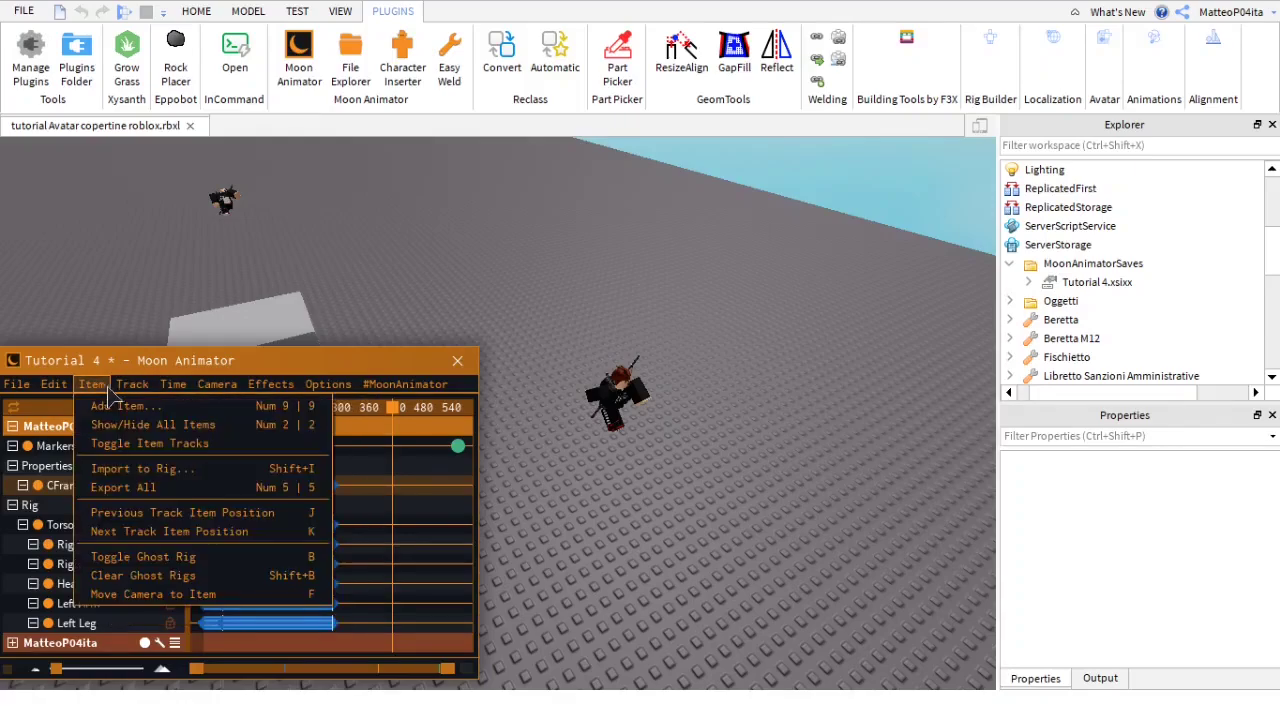
{"action": "left_click", "coordinate": [141, 488]}
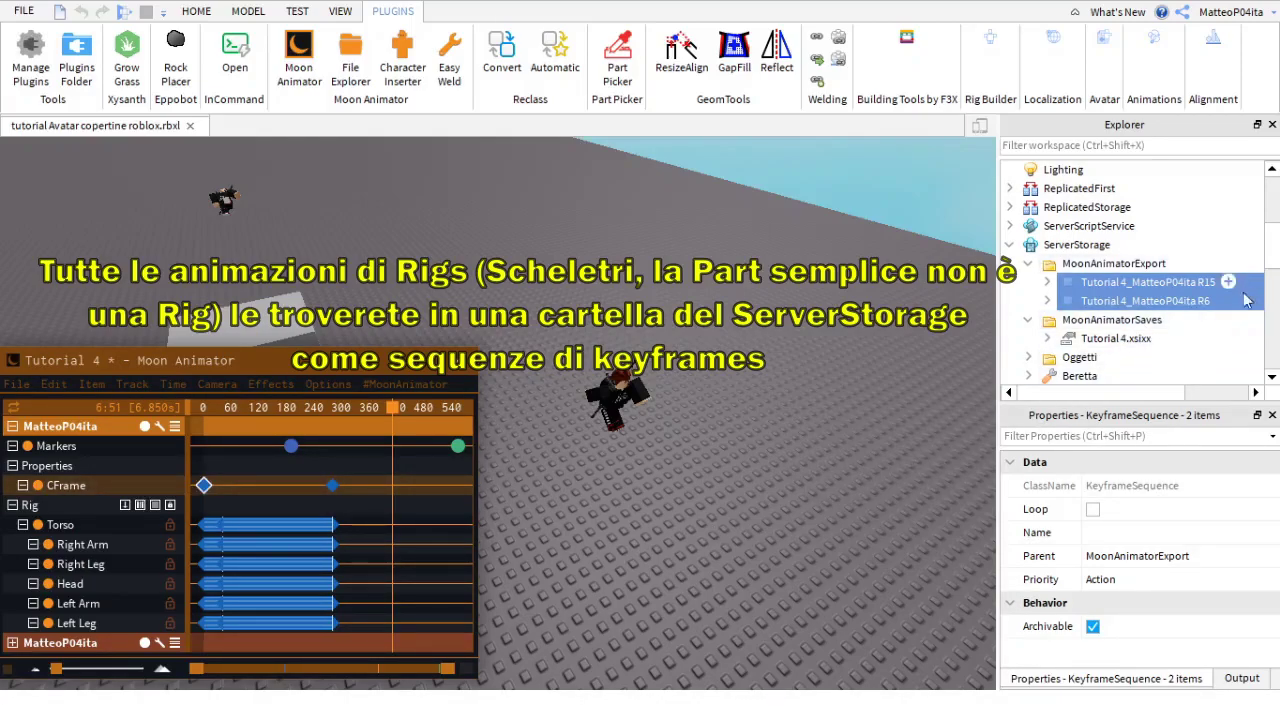
Step: Examine the exported R15 and R6 keyframe sequences in the MoonAnimatorExport folder of ServerStorage
{"action": "left_click", "coordinate": [1072, 245]}
{"action": "scroll", "coordinate": [1072, 245], "scroll_direction": "up", "scroll_amount": 3}
{"action": "scroll", "coordinate": [1060, 200], "scroll_direction": "down", "scroll_amount": 5}
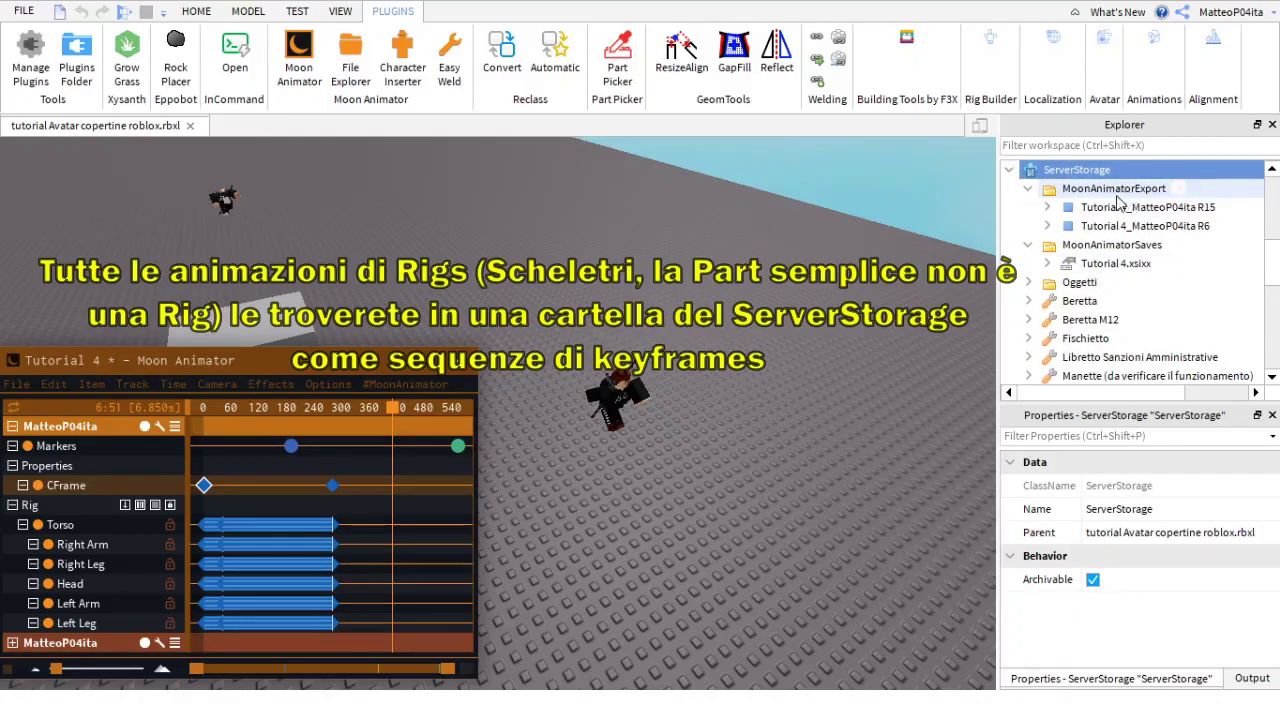
{"action": "left_click", "coordinate": [1110, 208]}
{"action": "left_click", "coordinate": [1086, 226]}
{"action": "left_click", "coordinate": [1087, 208]}
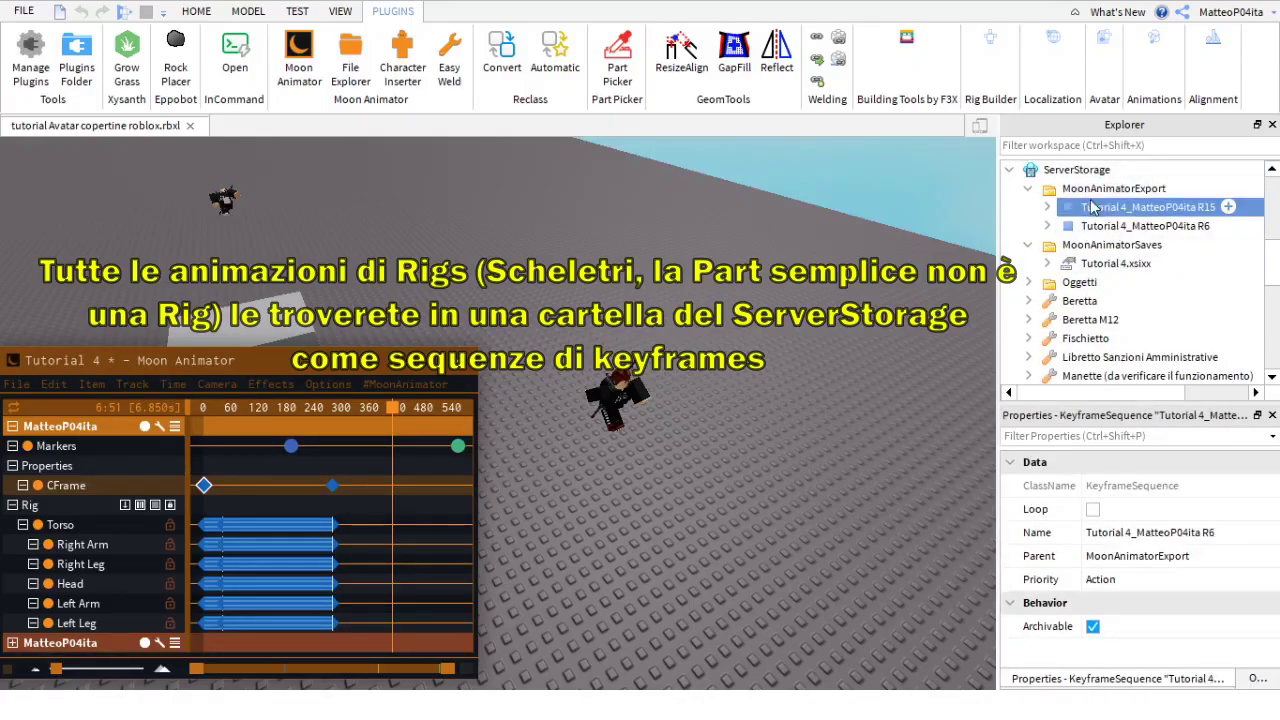
Step: Inspect the individual keyframes inside the exported R6 sequence and the properties of its first keyframe
{"action": "left_click", "coordinate": [1030, 227]}
{"action": "scroll", "coordinate": [1123, 337], "scroll_direction": "down", "scroll_amount": 2}
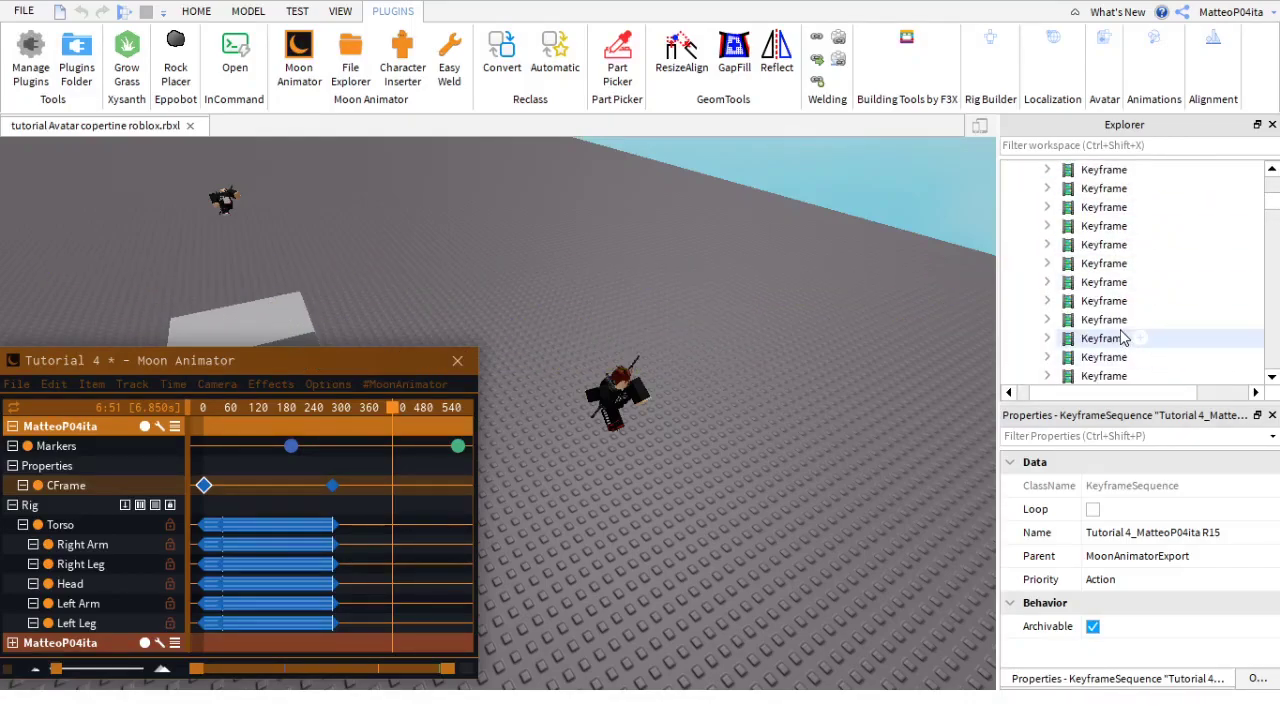
{"action": "scroll", "coordinate": [1090, 300], "scroll_direction": "up", "scroll_amount": 2}
{"action": "left_click", "coordinate": [1028, 226]}
{"action": "left_click", "coordinate": [1105, 226]}
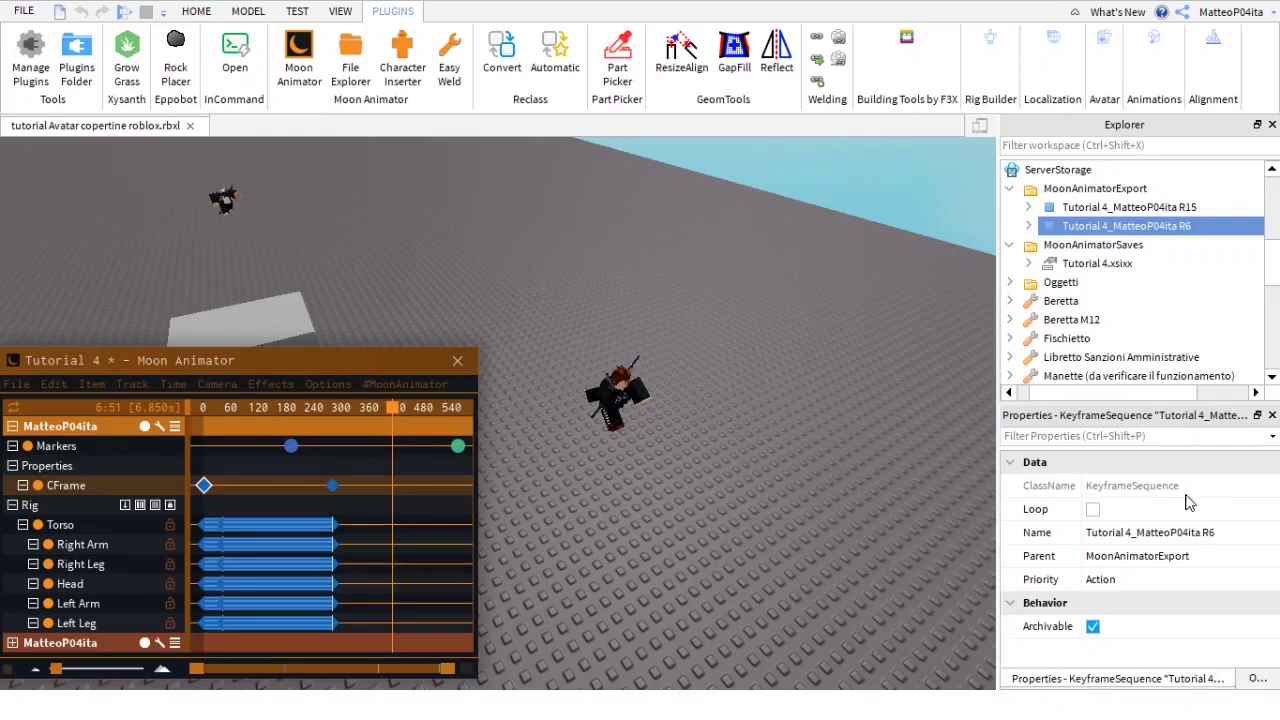
{"action": "left_click", "coordinate": [1028, 226]}
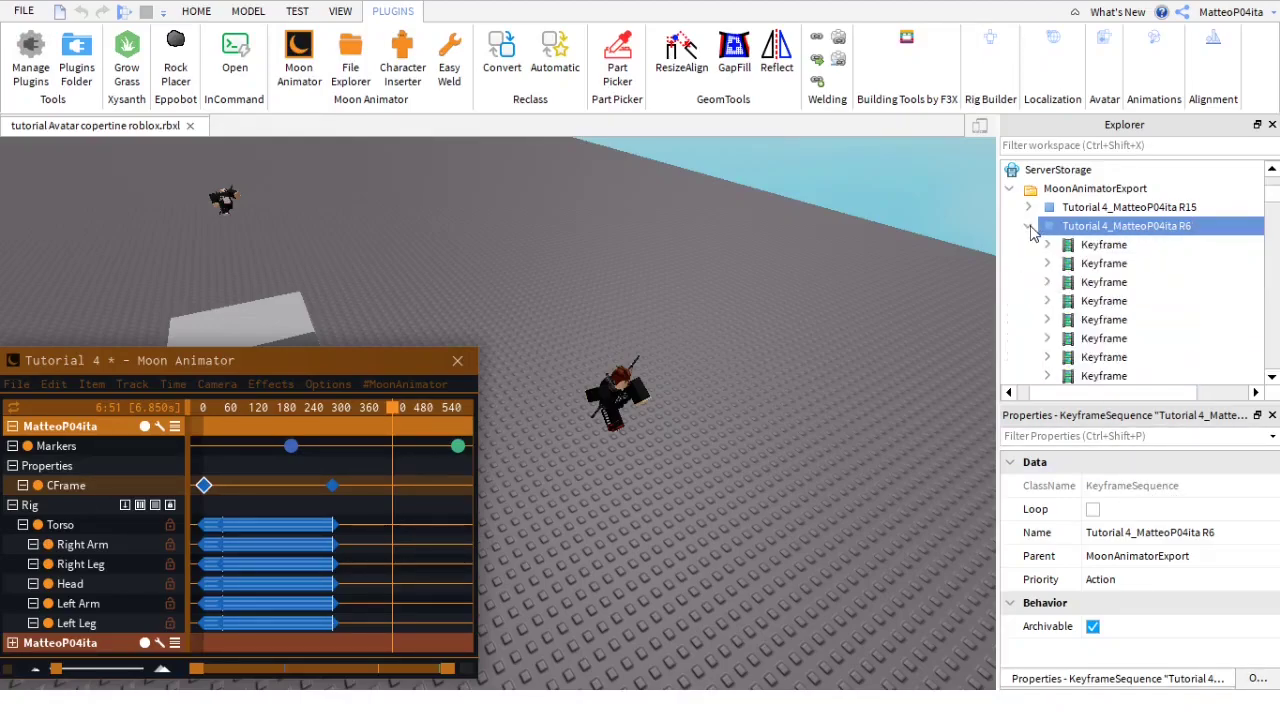
{"action": "left_click", "coordinate": [1090, 248]}
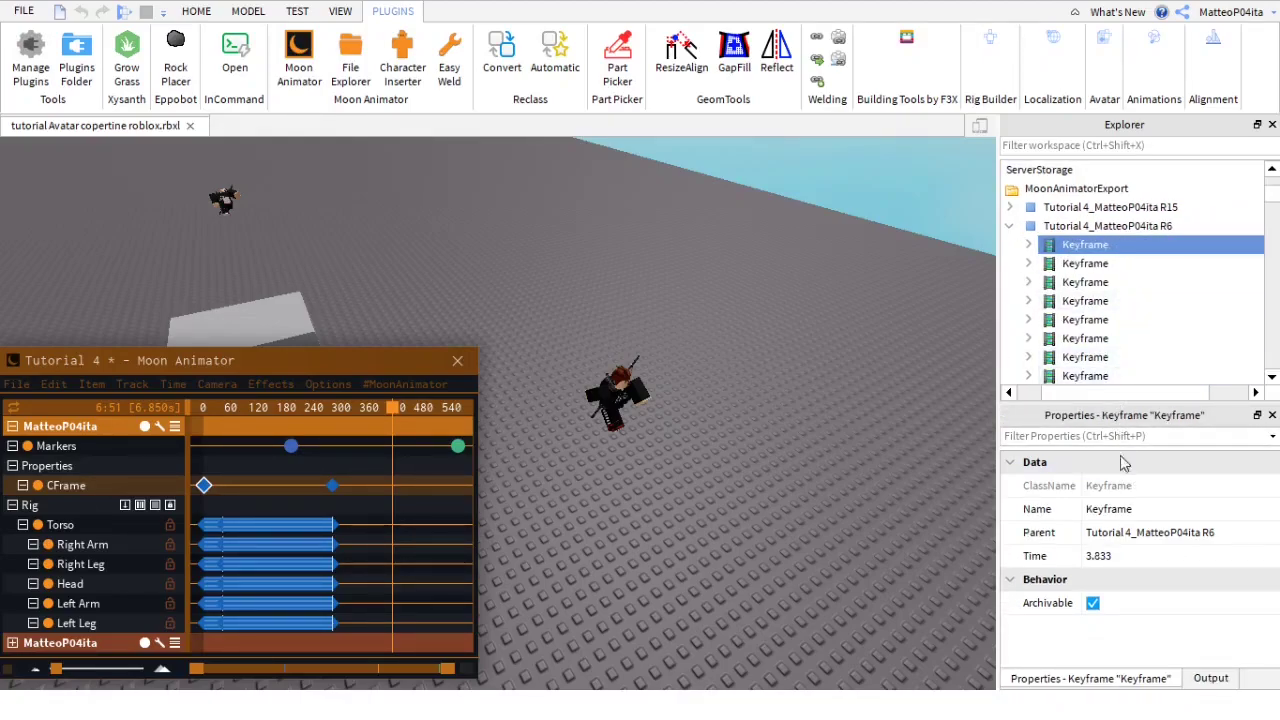
{"action": "left_click", "coordinate": [1060, 226]}
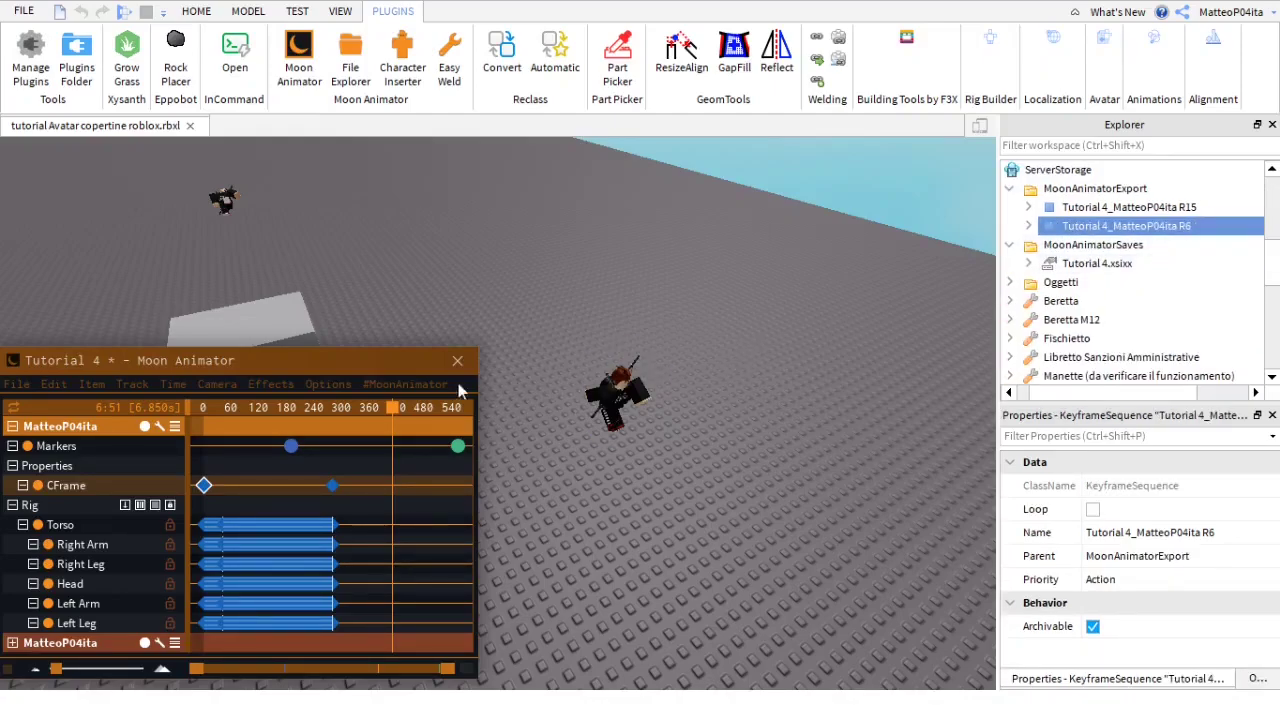
Step: Save the Tutorial 4 animation and close it
{"action": "left_click", "coordinate": [356, 370]}
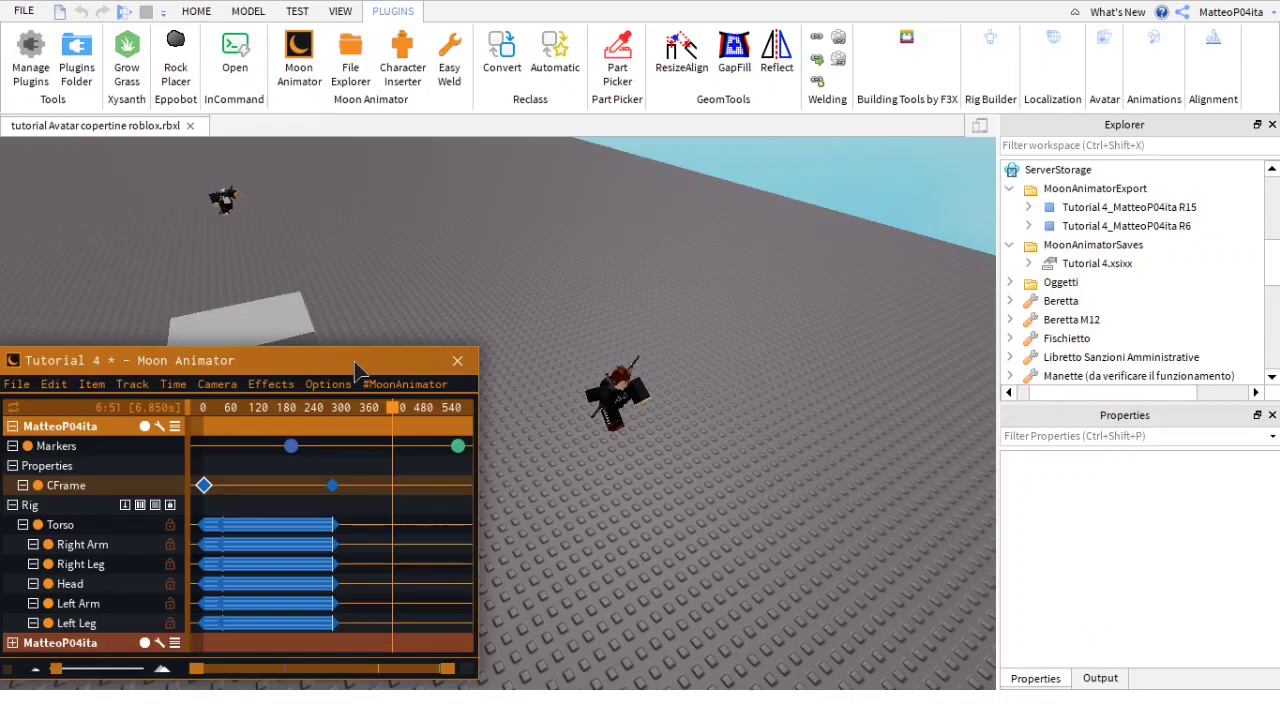
{"action": "left_click", "coordinate": [16, 384]}
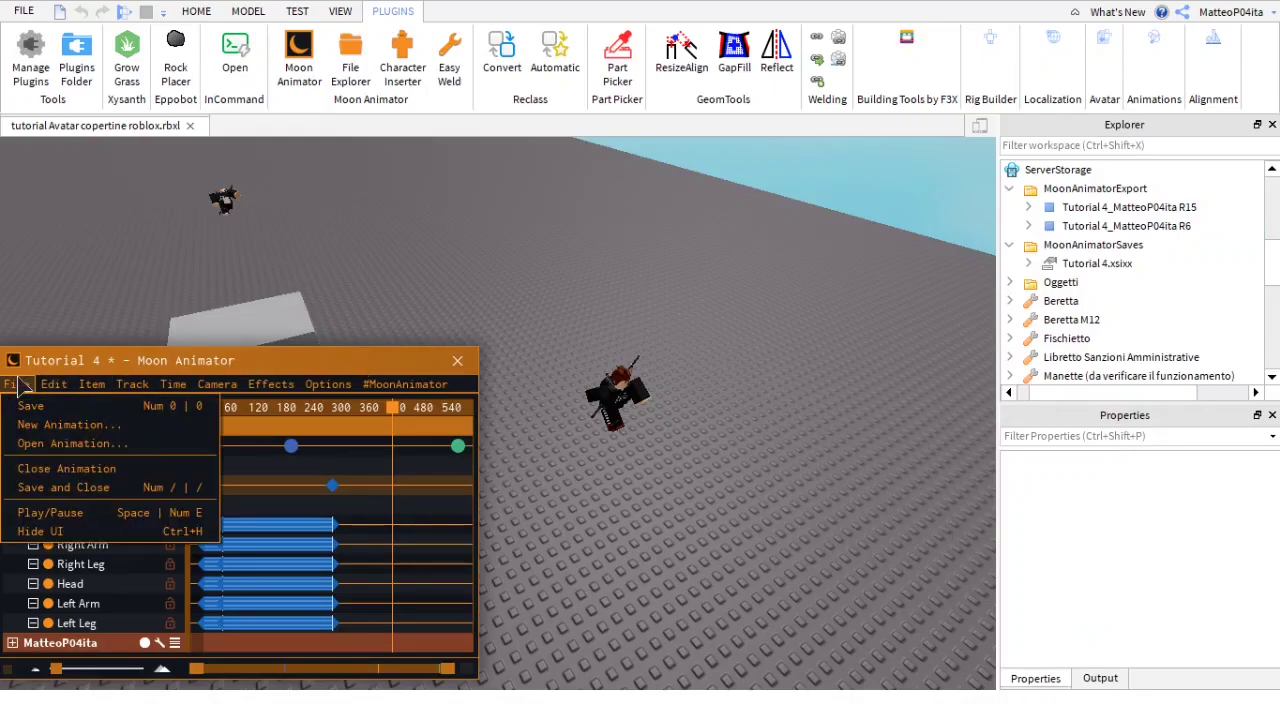
{"action": "left_click", "coordinate": [56, 487]}
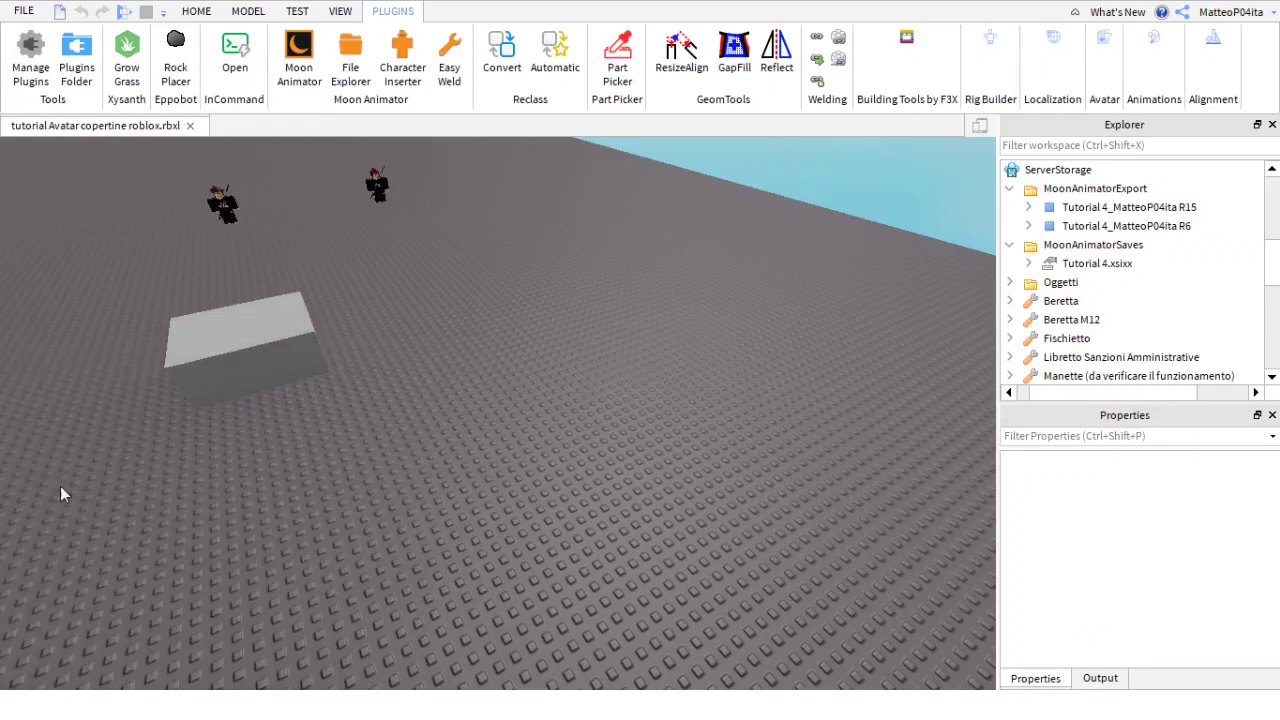
Step: Set up the exported Tutorial 4 R6 keyframe sequence for saving to Roblox, titled "Animazione camminata"
{"action": "left_click", "coordinate": [1113, 227]}
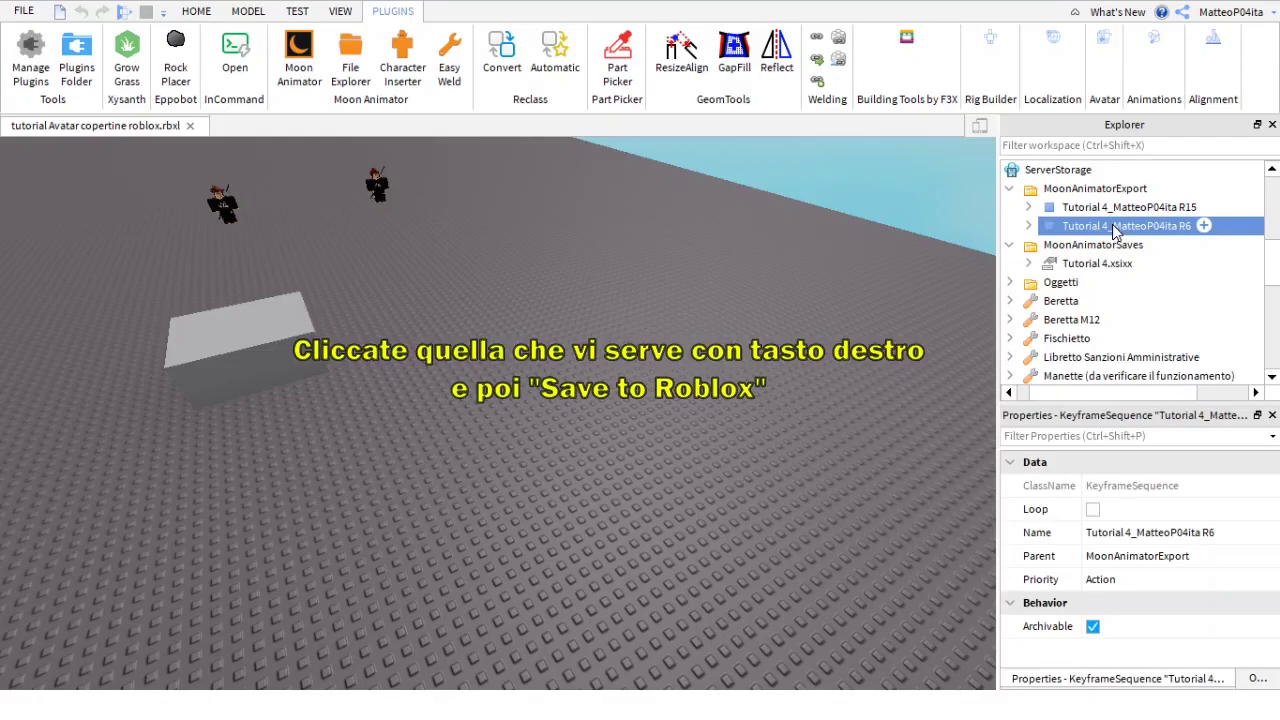
{"action": "left_click", "coordinate": [822, 343]}
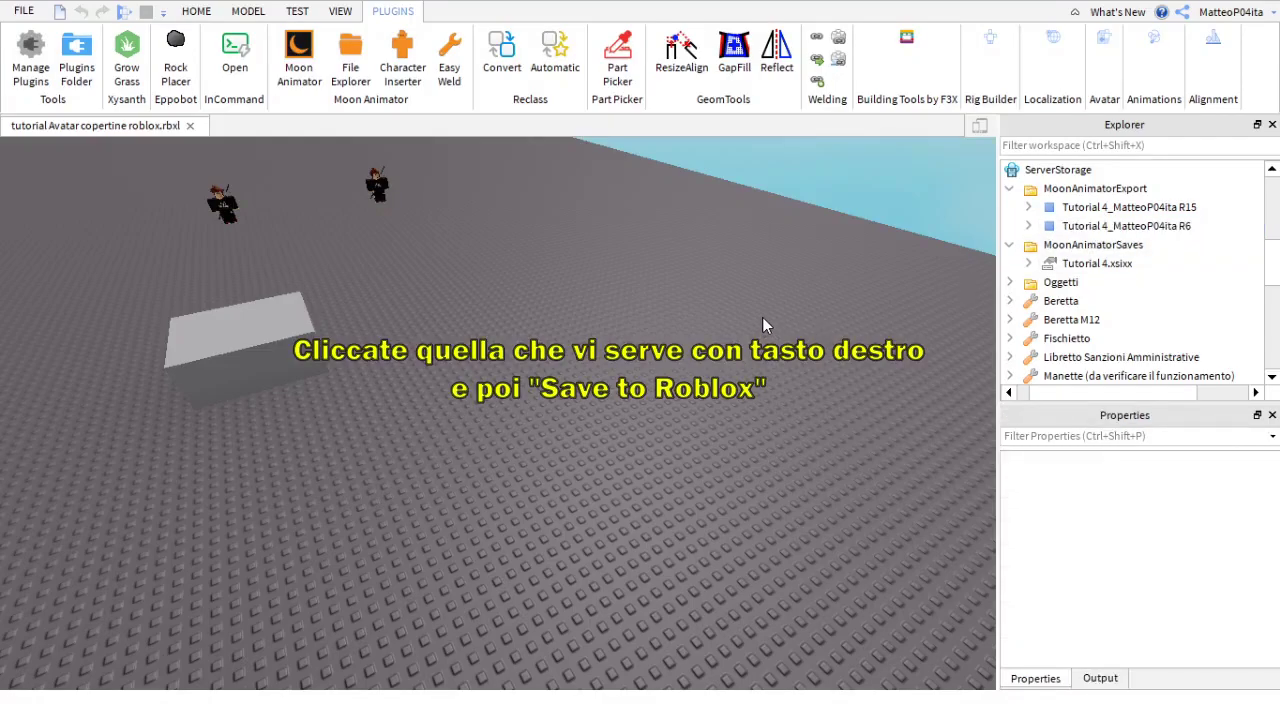
{"action": "left_click", "coordinate": [1082, 227]}
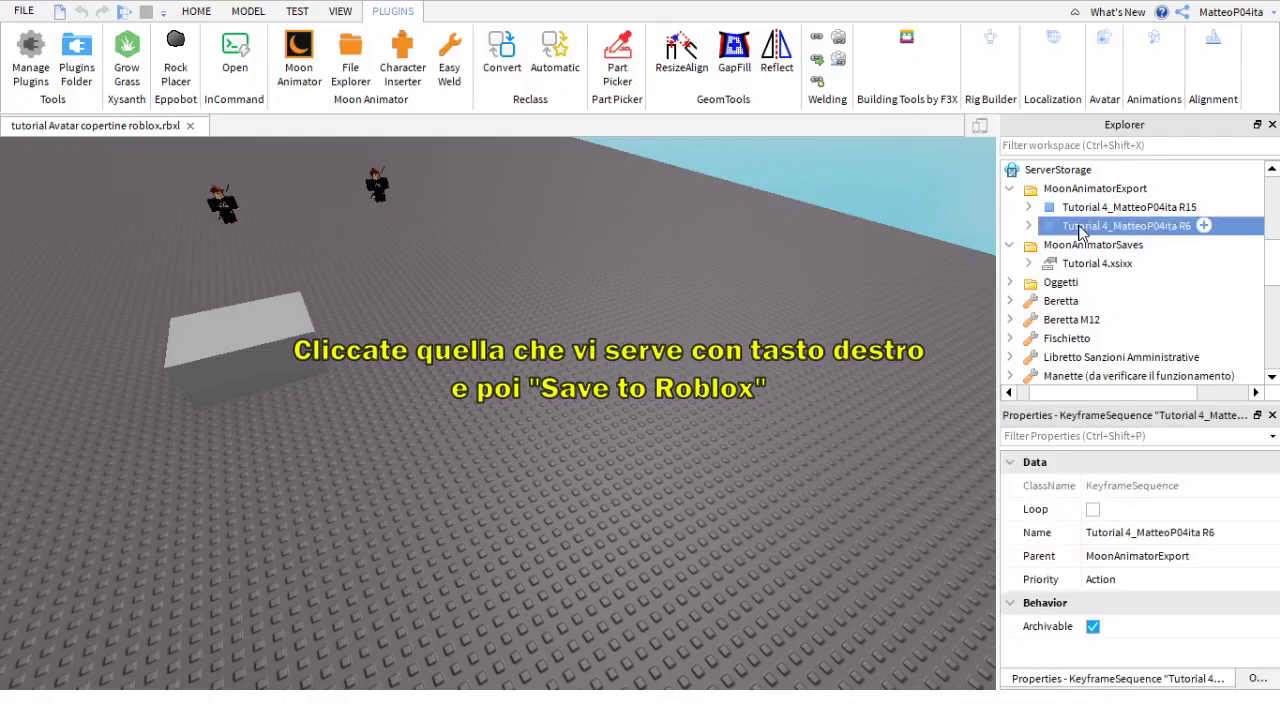
{"action": "right_click", "coordinate": [1080, 230]}
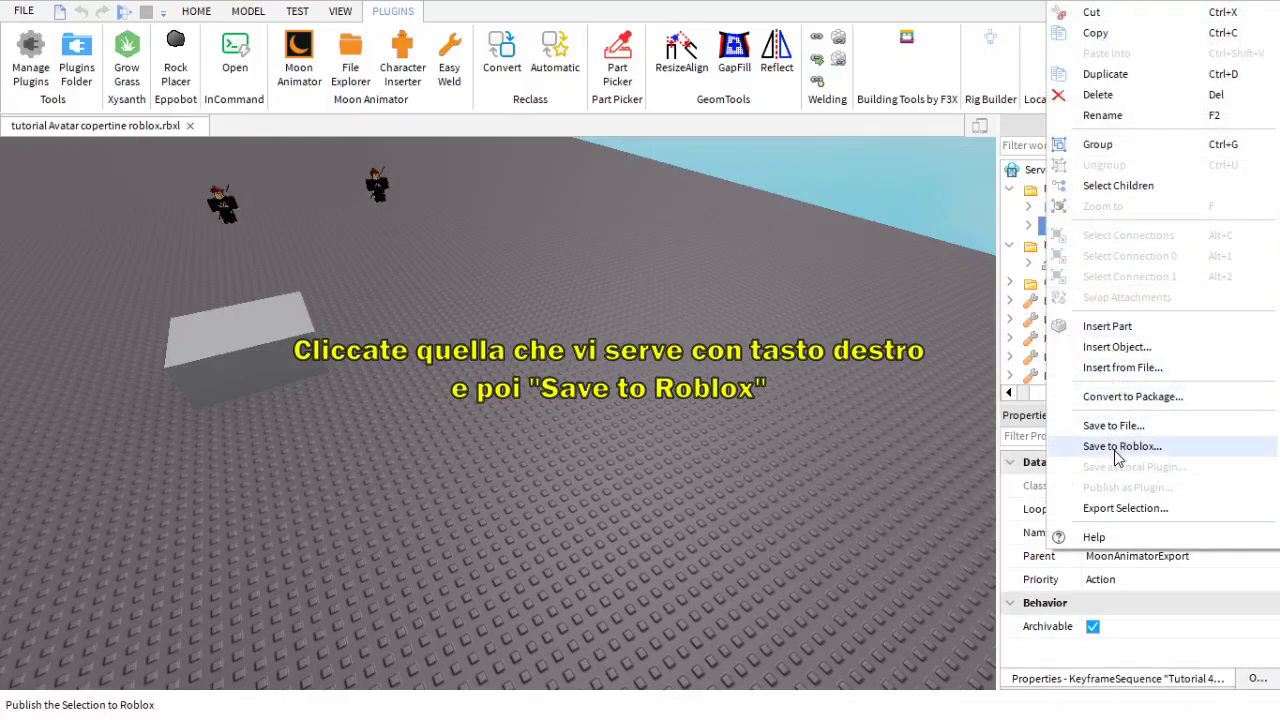
{"action": "left_click", "coordinate": [1117, 447]}
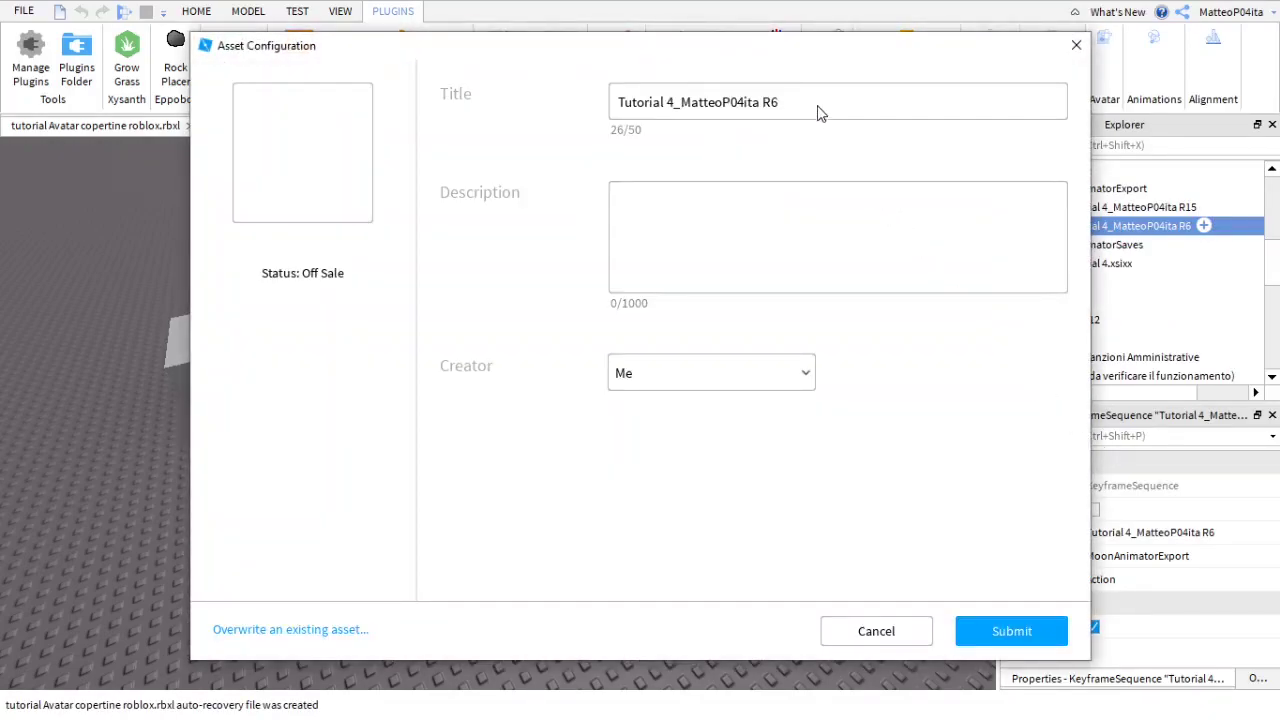
{"action": "left_click_drag", "start_coordinate": [820, 115], "coordinate": [614, 113]}
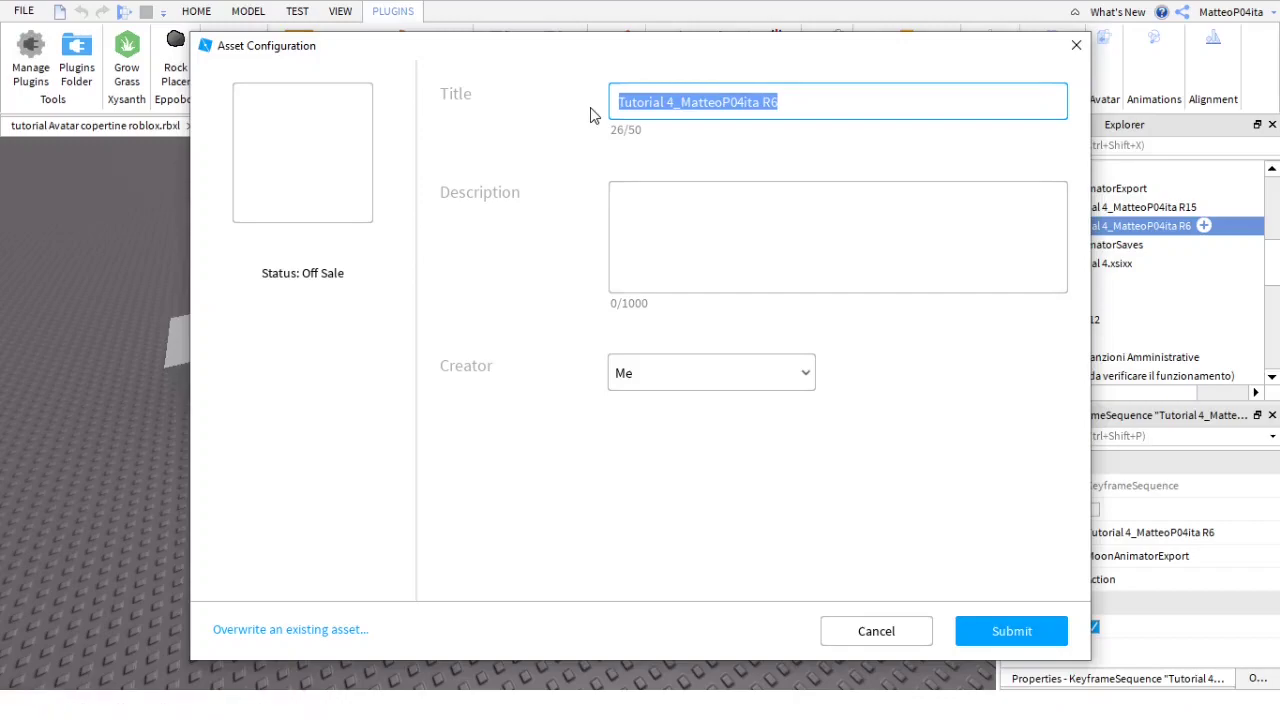
{"action": "type", "text": "Animazione camminata"}
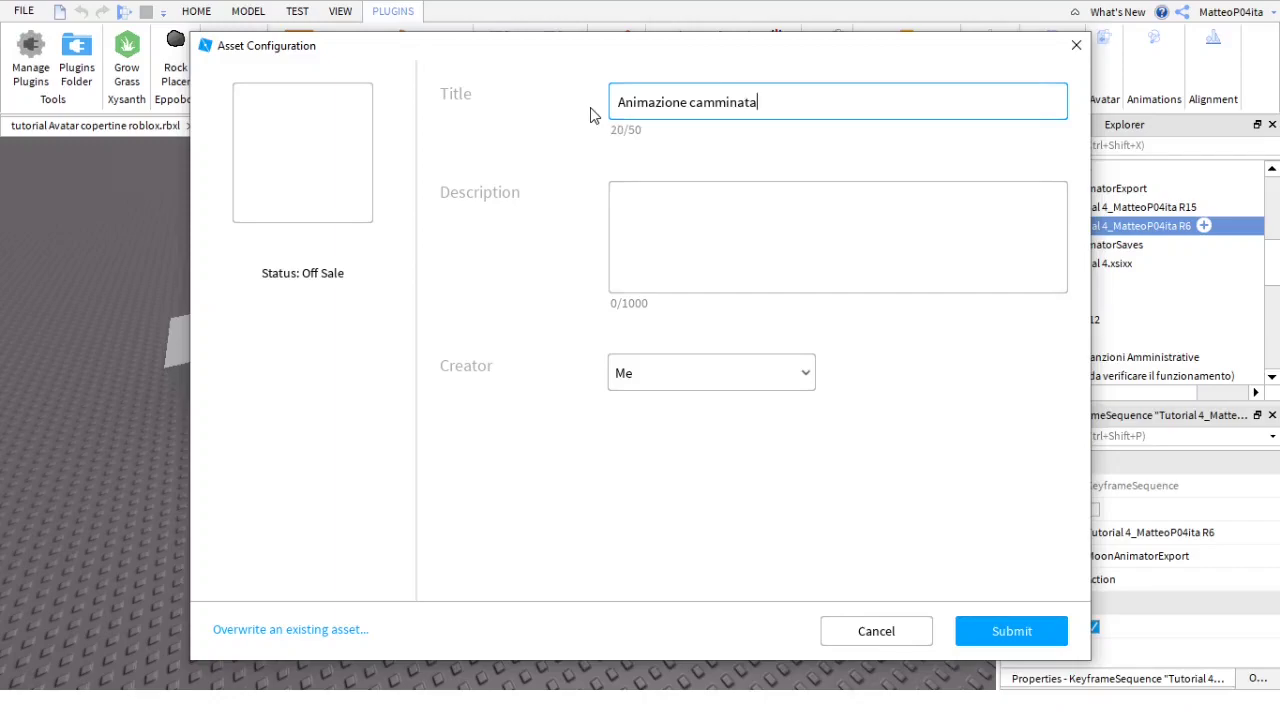
Step: Describe the asset as "Walking", choose Me as its creator, and submit it to Roblox
{"action": "left_click", "coordinate": [757, 245]}
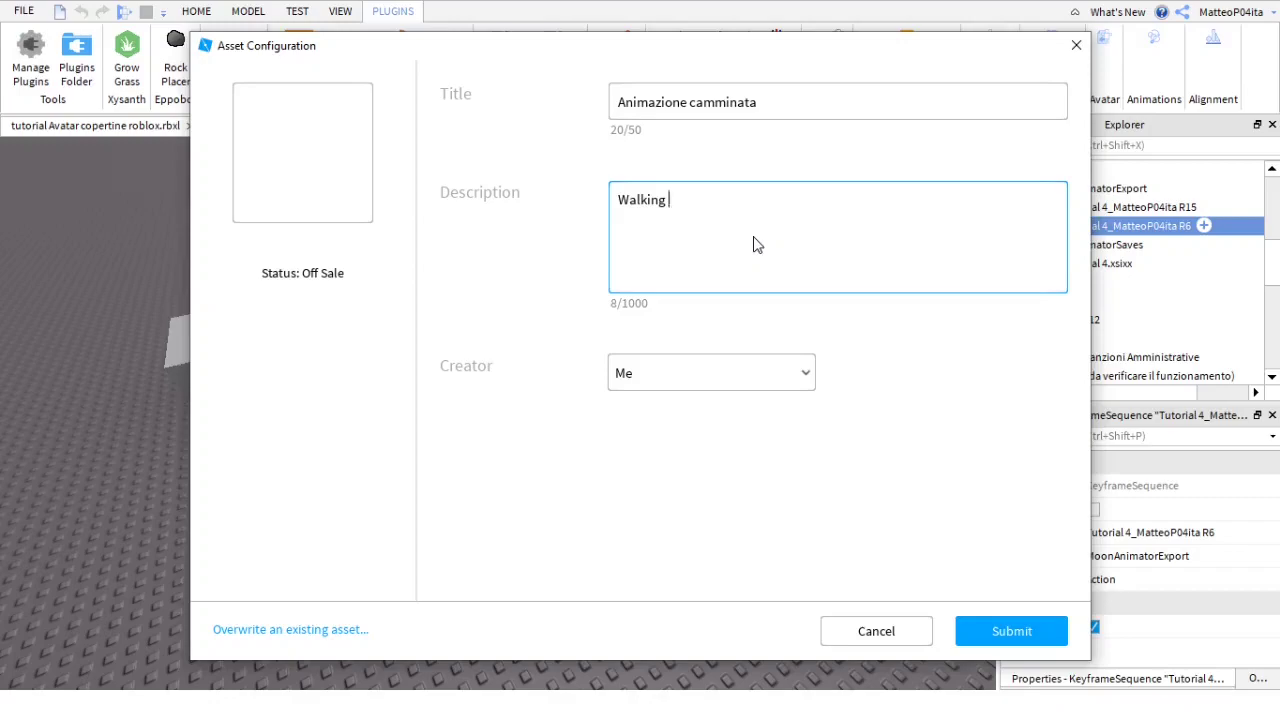
{"action": "left_click", "coordinate": [711, 373]}
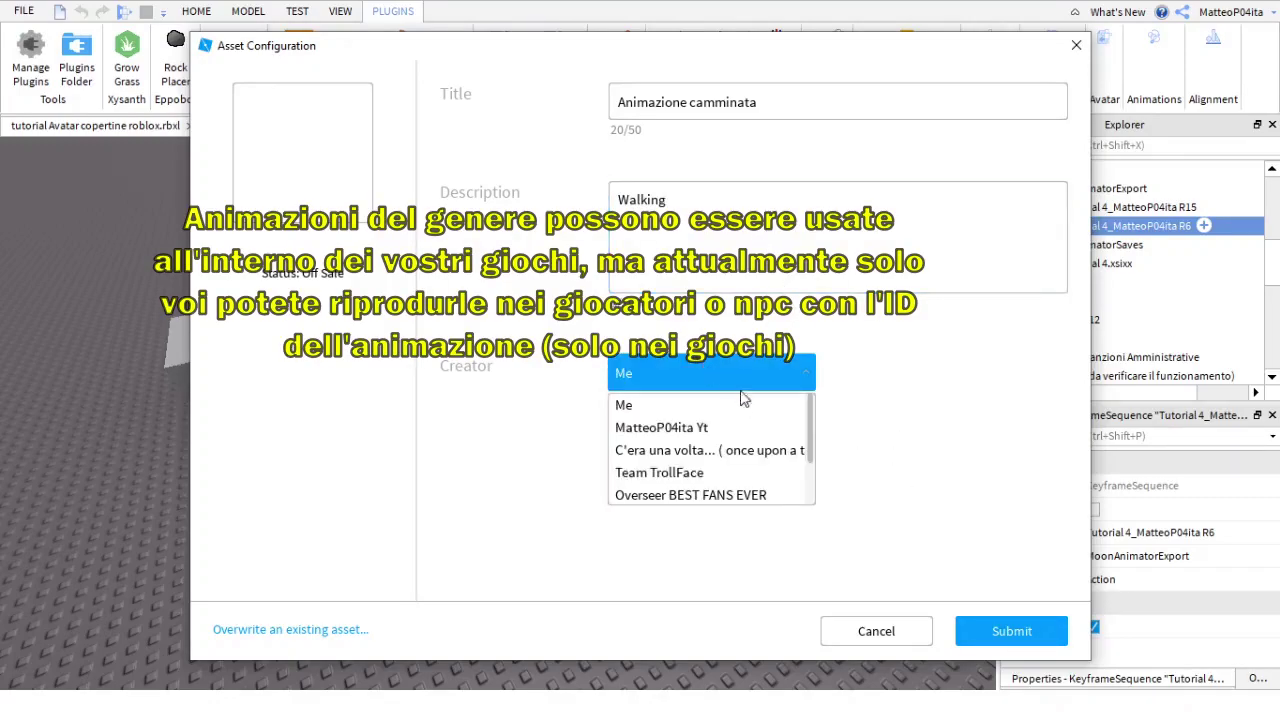
{"action": "scroll", "coordinate": [768, 476], "scroll_direction": "down", "scroll_amount": 1}
{"action": "scroll", "coordinate": [766, 470], "scroll_direction": "up", "scroll_amount": 1}
{"action": "left_click", "coordinate": [750, 411]}
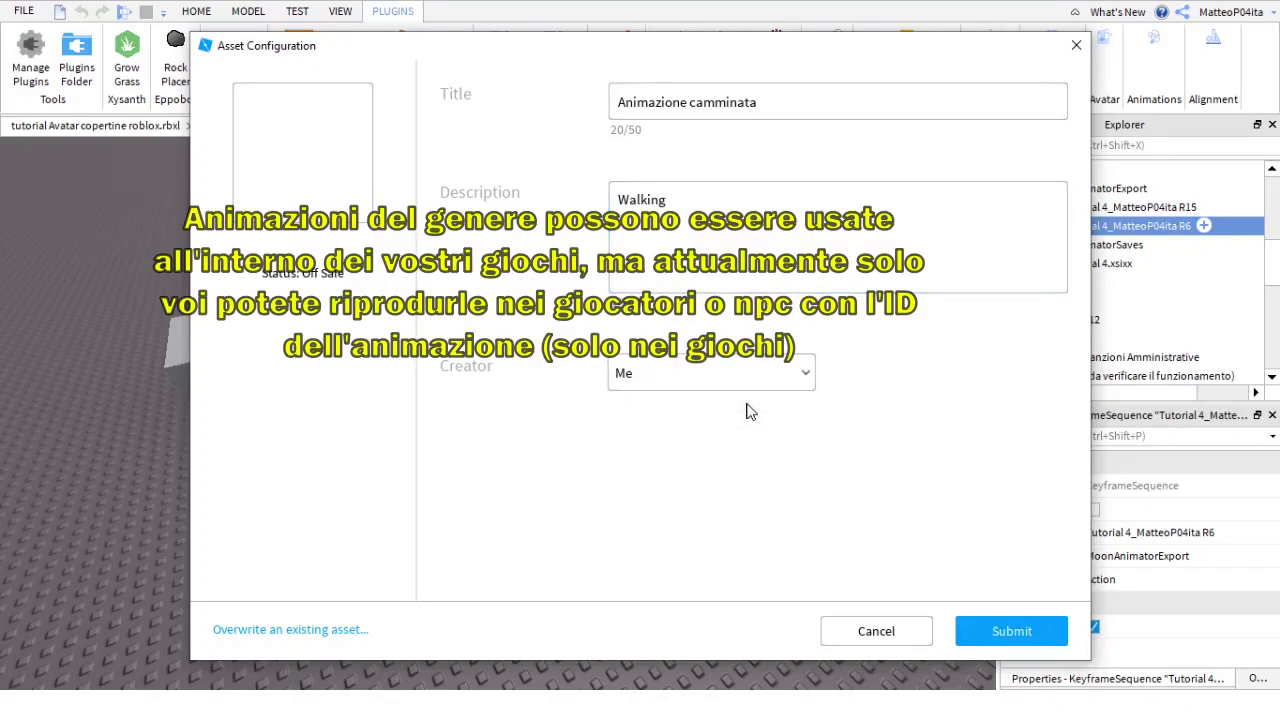
{"action": "left_click", "coordinate": [1011, 631]}
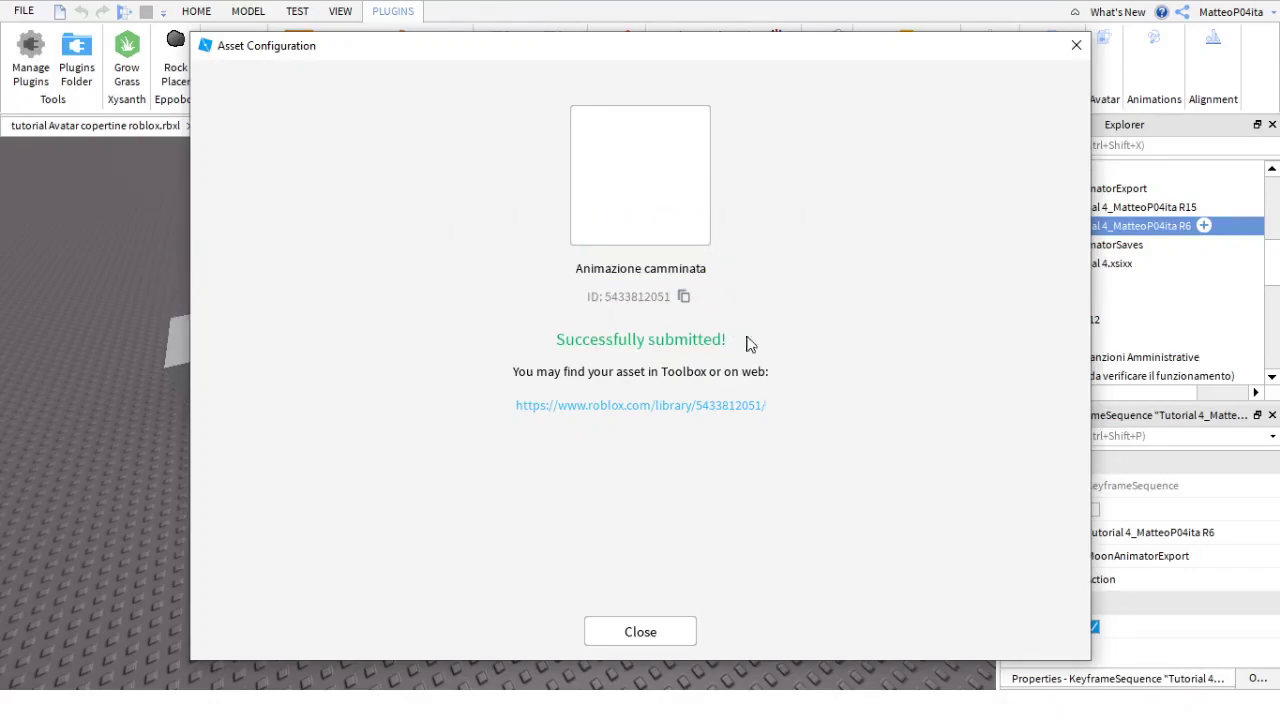
{"action": "left_click", "coordinate": [667, 633]}
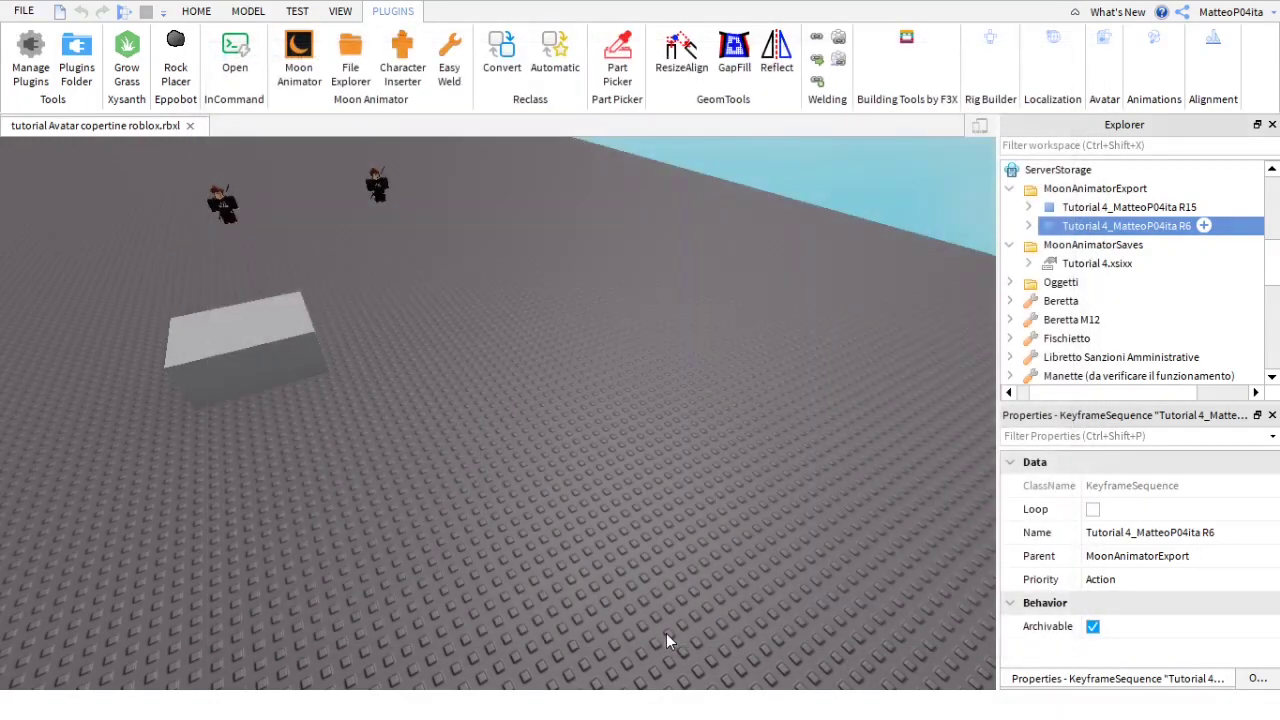
{"action": "left_click", "coordinate": [690, 543]}
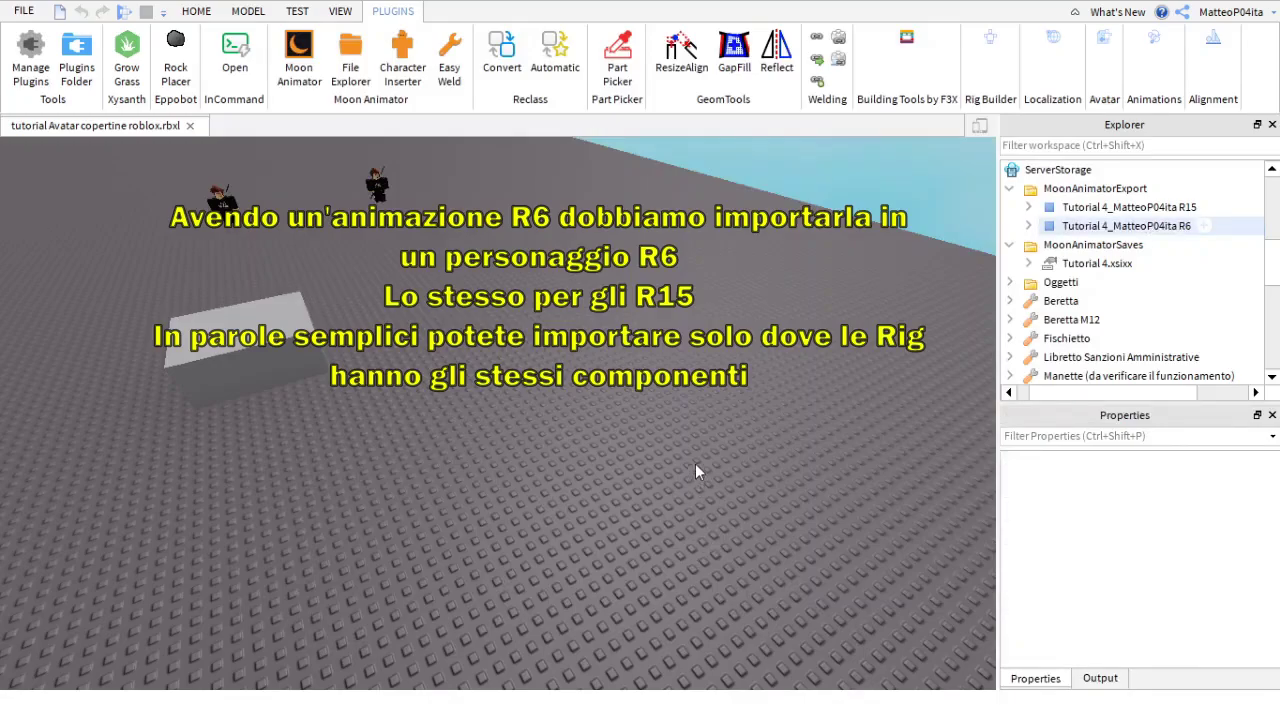
Step: Insert the second saved user's character into the scene as an R6 rig with the Character Inserter
{"action": "right_click_drag", "start_coordinate": [695, 464], "coordinate": [695, 464]}
{"action": "scroll", "coordinate": [695, 466], "scroll_direction": "down", "scroll_amount": 2}
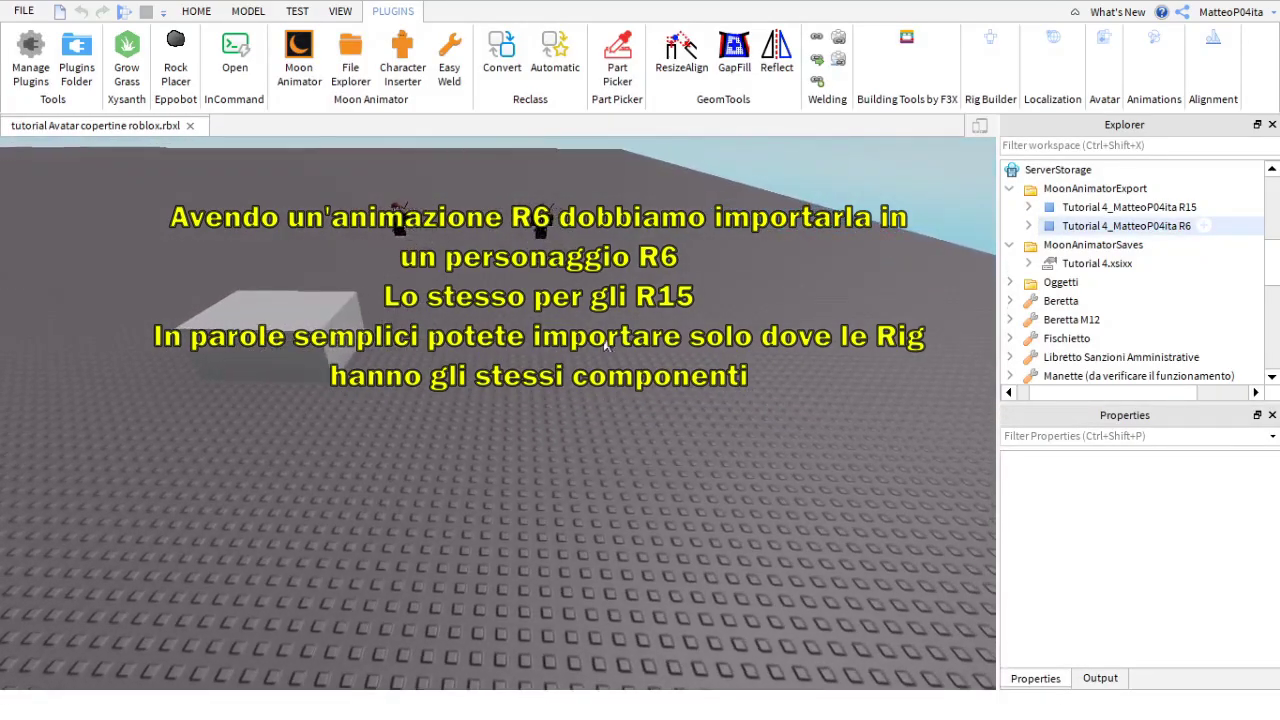
{"action": "left_click", "coordinate": [401, 62]}
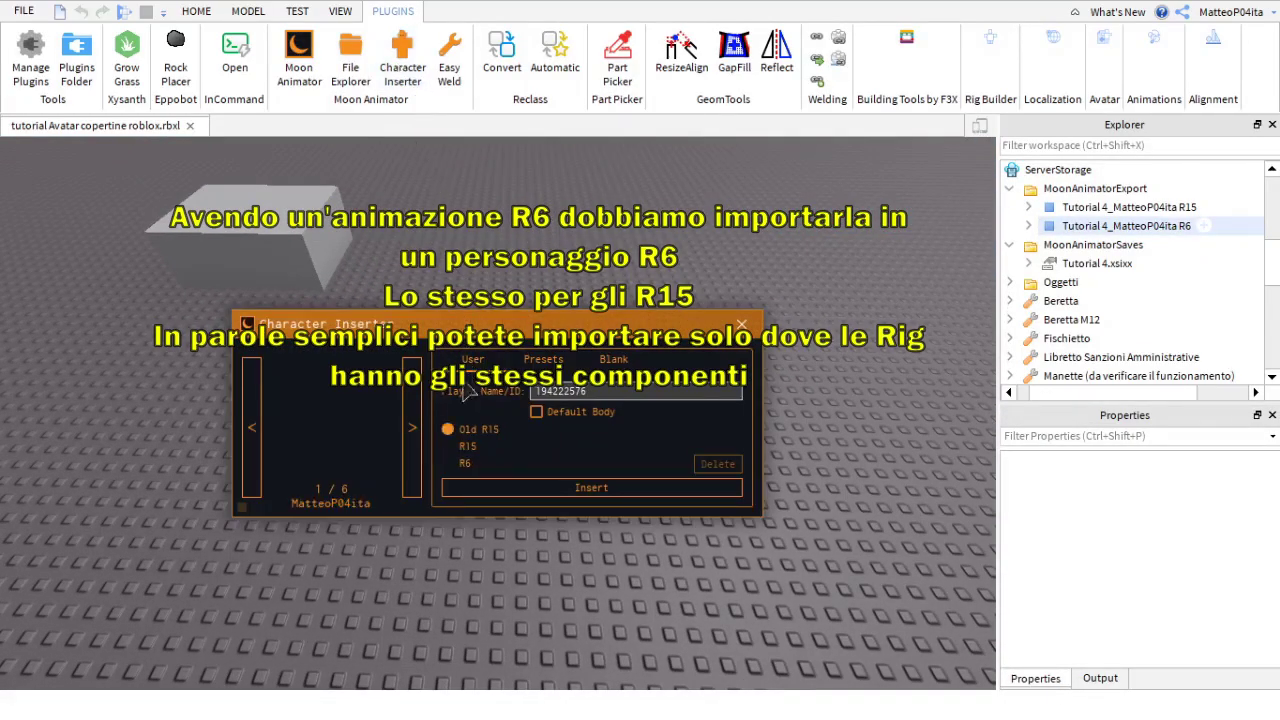
{"action": "left_click", "coordinate": [416, 445]}
{"action": "left_click", "coordinate": [416, 452]}
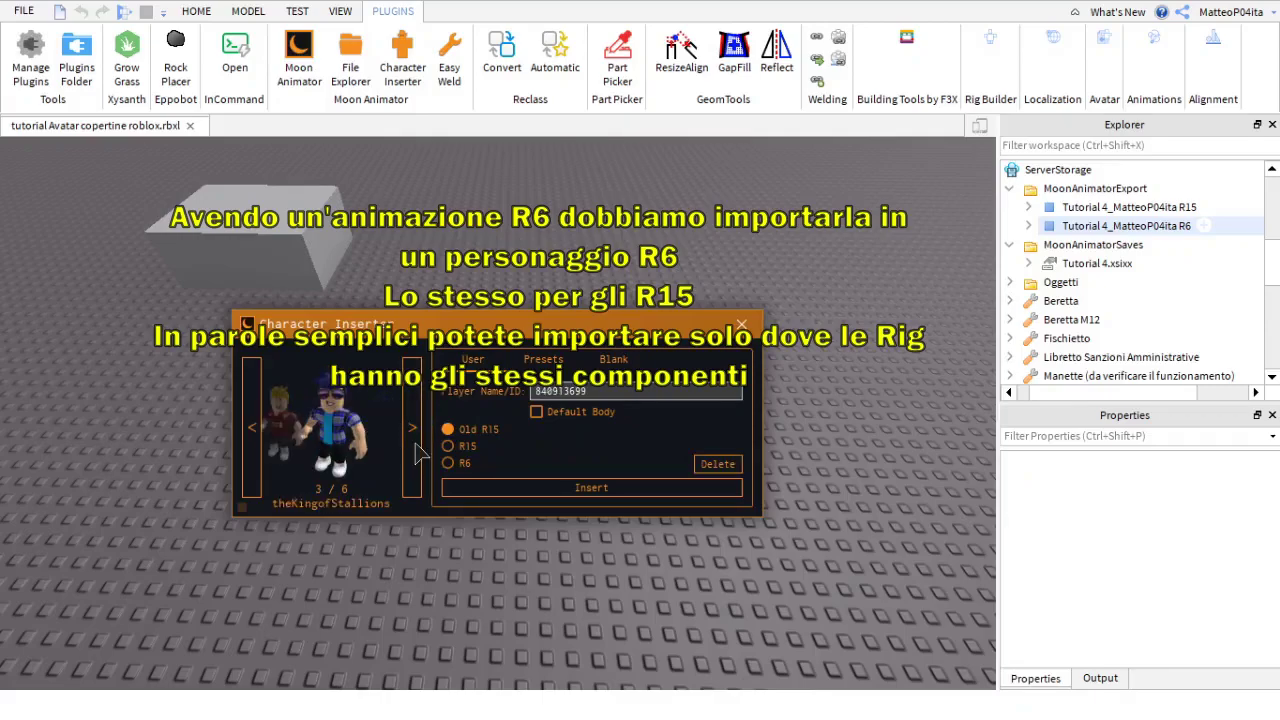
{"action": "left_click", "coordinate": [617, 387]}
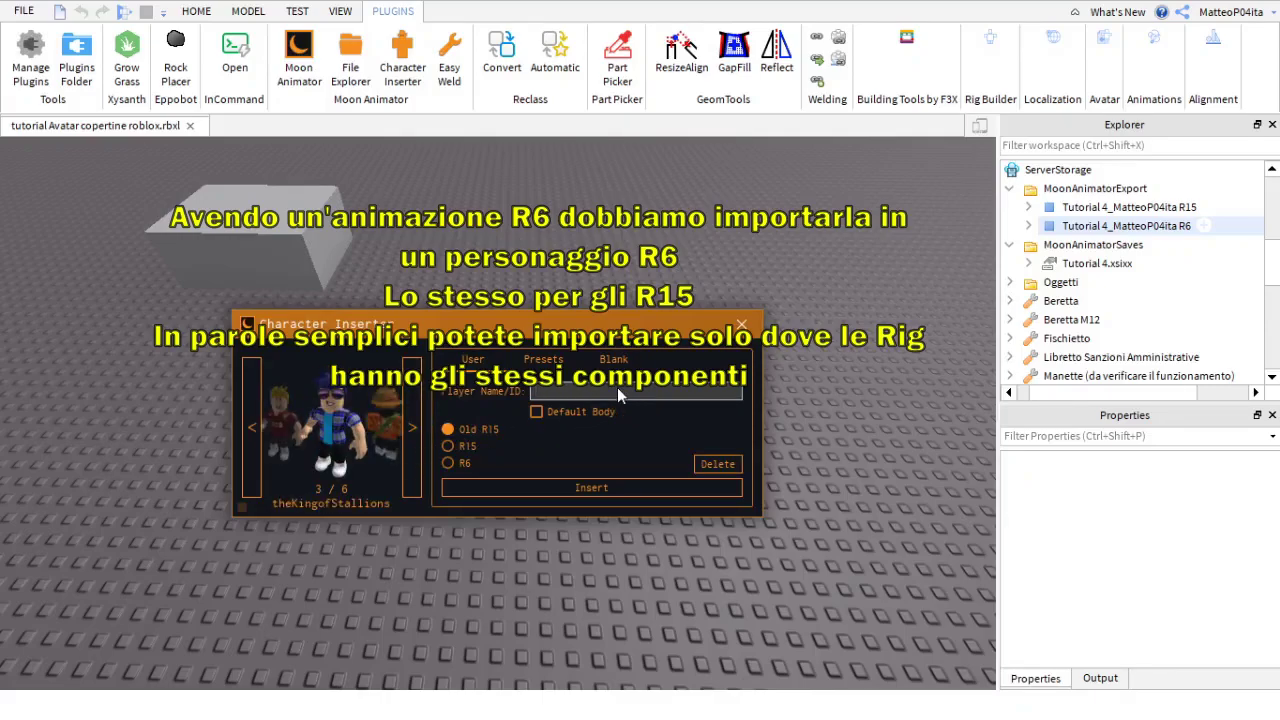
{"action": "left_click", "coordinate": [417, 466]}
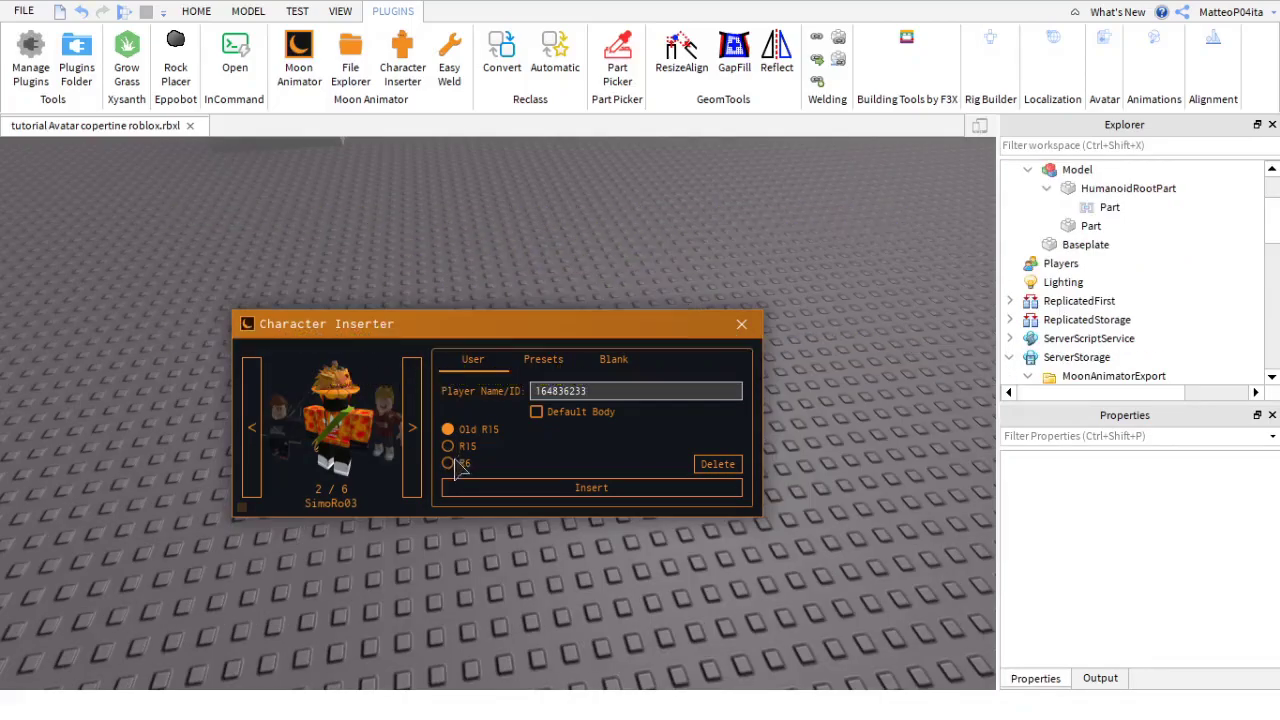
{"action": "left_click", "coordinate": [449, 465]}
{"action": "left_click", "coordinate": [512, 496]}
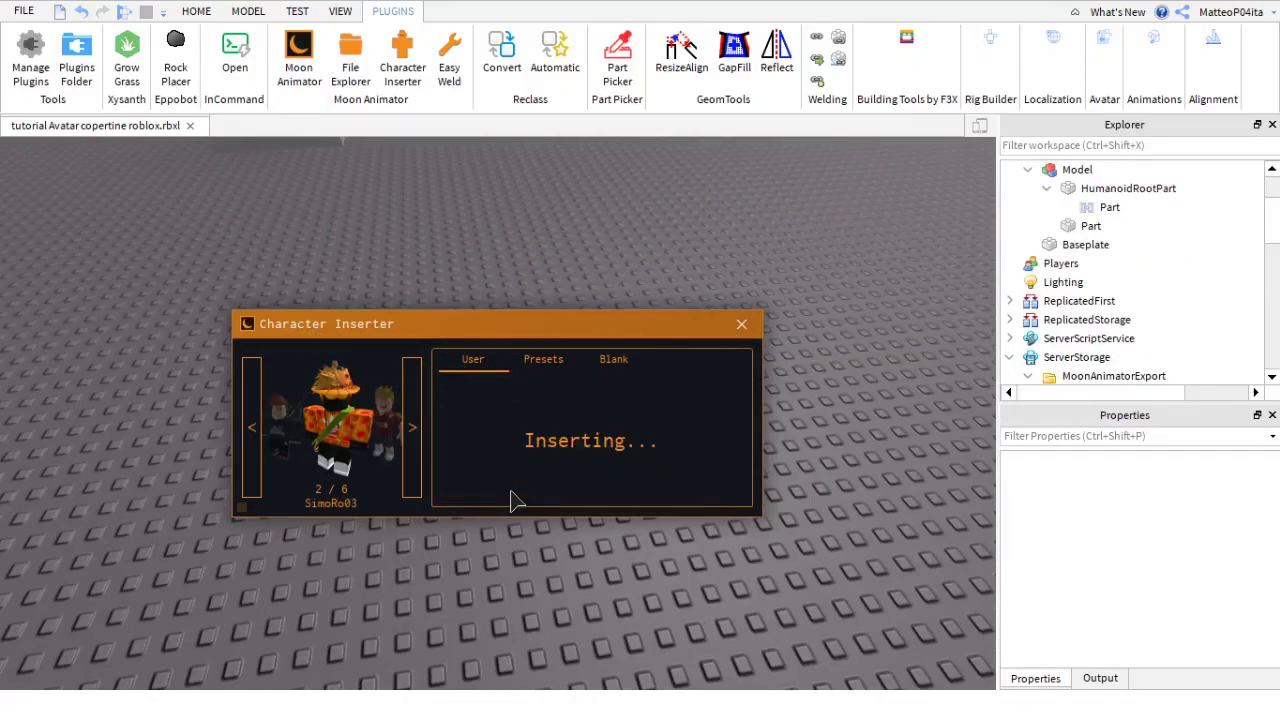
{"action": "left_click", "coordinate": [743, 324]}
{"action": "left_click", "coordinate": [769, 427]}
{"action": "right_click_drag", "start_coordinate": [769, 427], "coordinate": [769, 426]}
Step: Open the saved Tutorial 4 animation in Moon Animator and collapse the first rig's tracks
{"action": "left_click", "coordinate": [298, 62]}
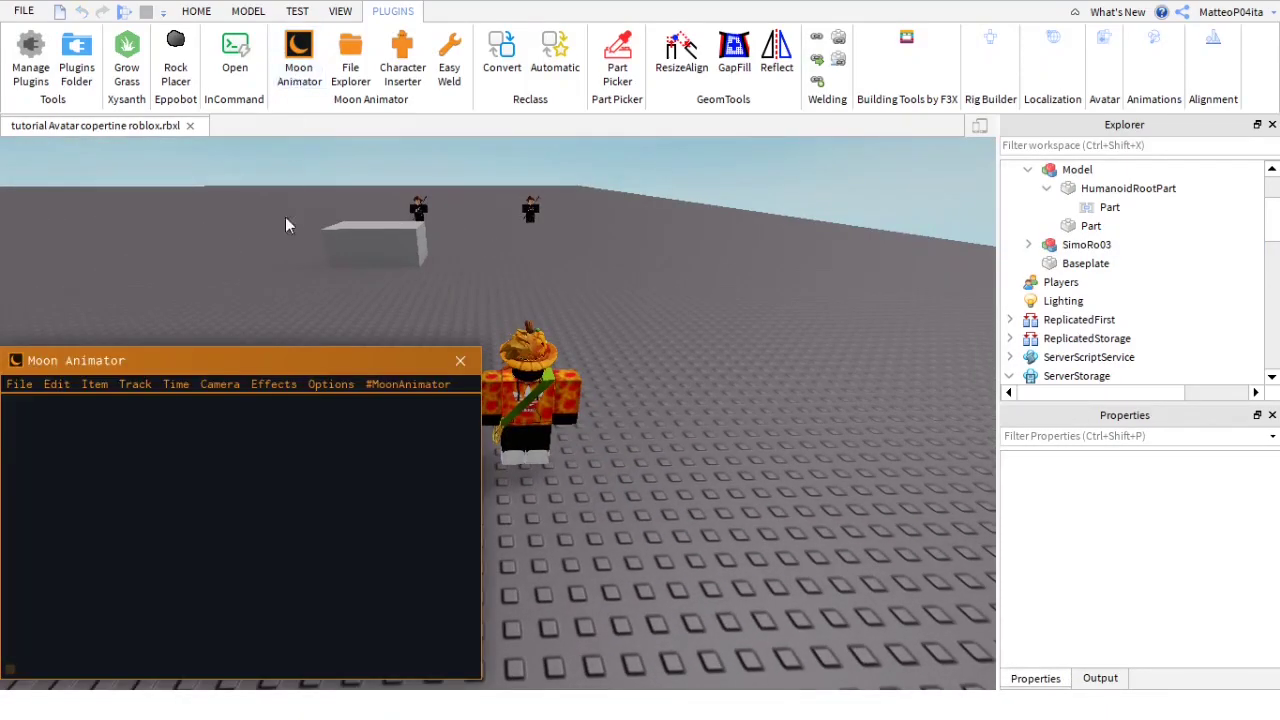
{"action": "left_click", "coordinate": [20, 386]}
{"action": "left_click", "coordinate": [68, 446]}
{"action": "left_click", "coordinate": [250, 360]}
{"action": "left_click", "coordinate": [340, 340]}
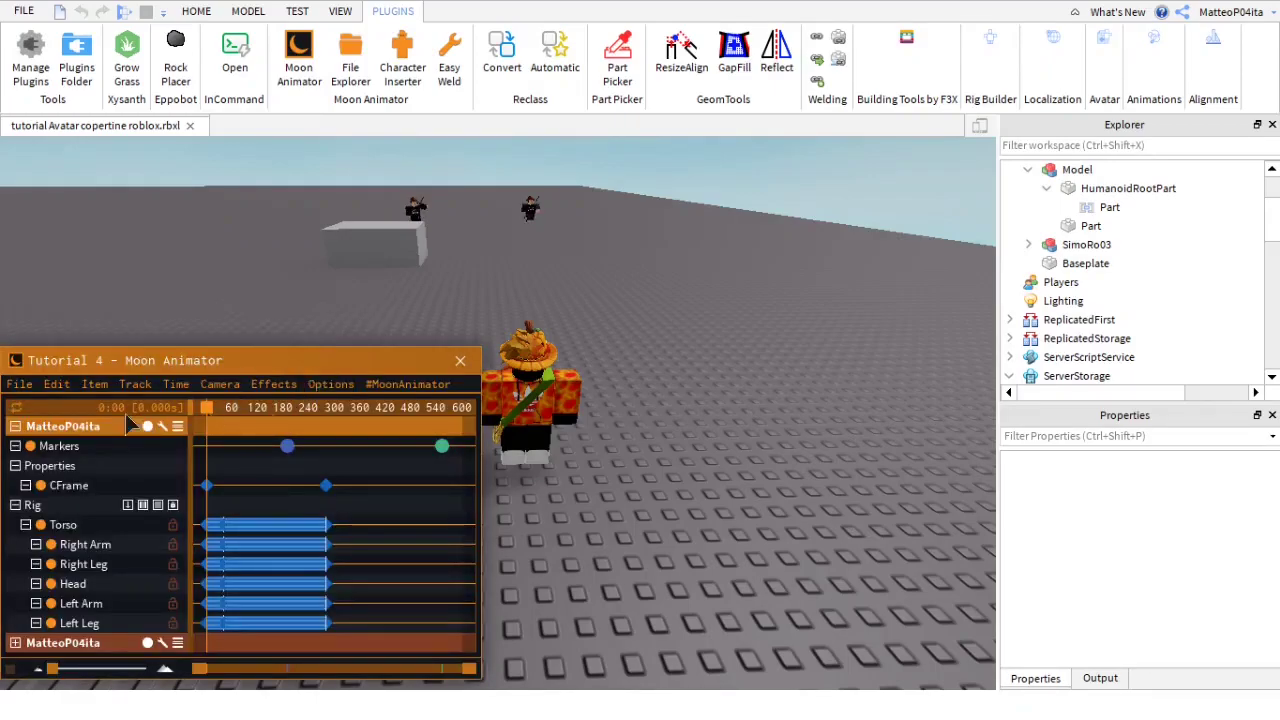
{"action": "left_click", "coordinate": [15, 426]}
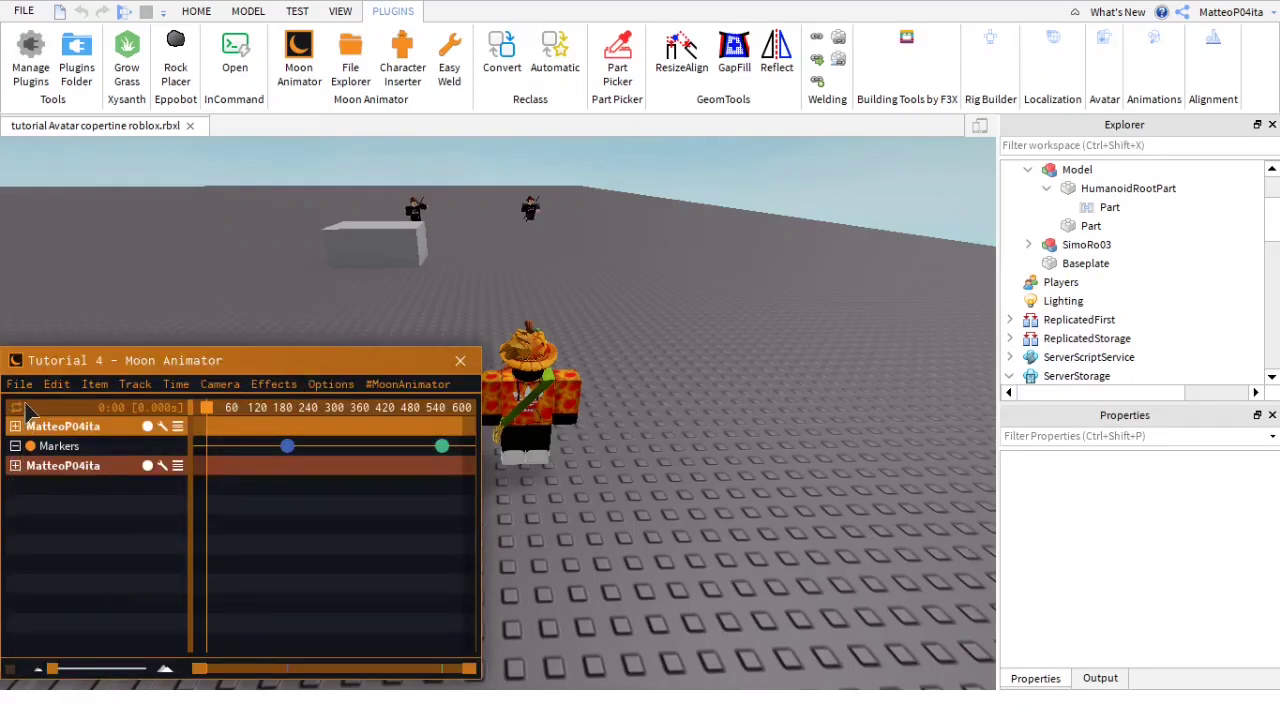
Step: Add the newly inserted R6 character to the animation as an item with the Rig and CFrame properties
{"action": "left_click", "coordinate": [98, 387]}
{"action": "left_click", "coordinate": [108, 406]}
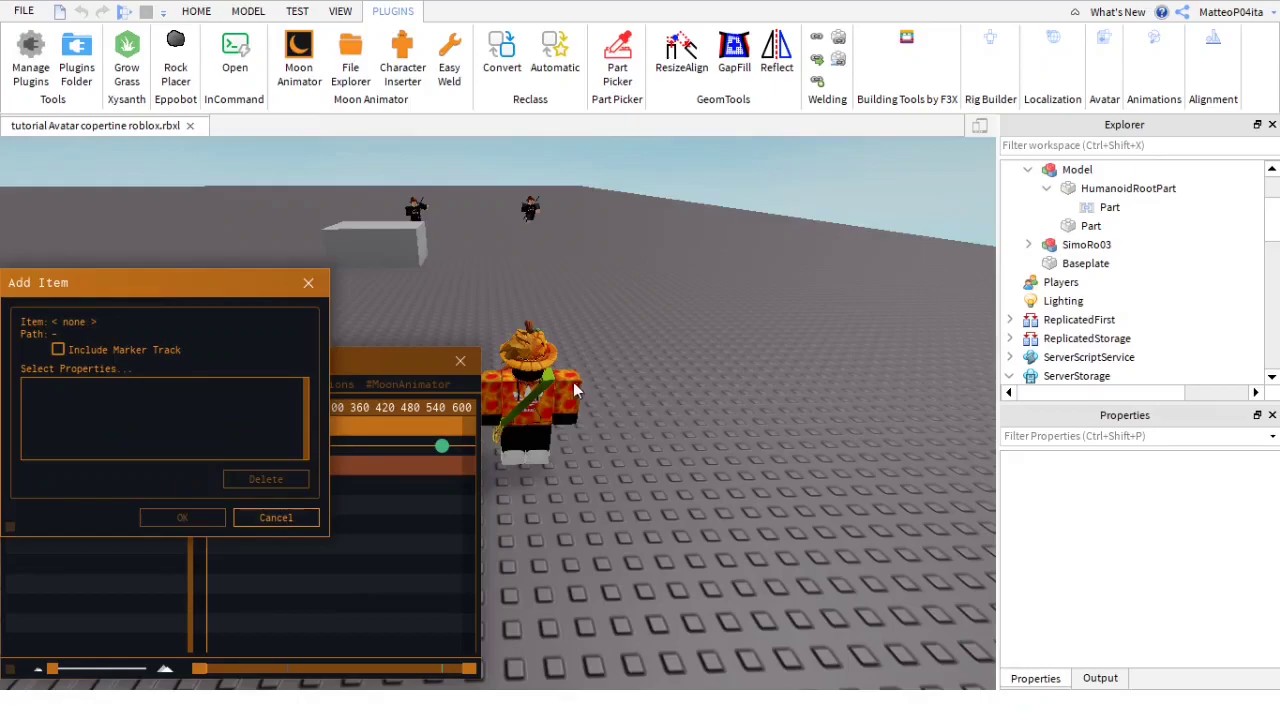
{"action": "right_click_drag", "start_coordinate": [574, 384], "coordinate": [573, 385]}
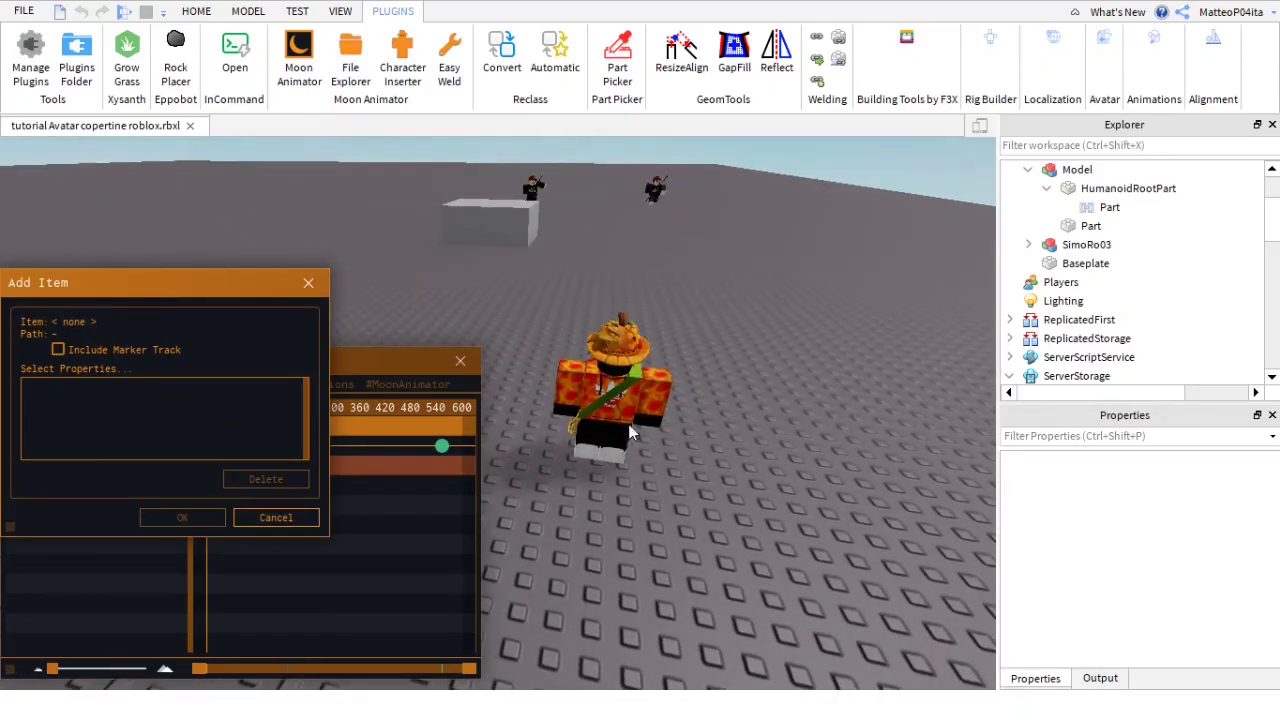
{"action": "scroll", "coordinate": [1108, 270], "scroll_direction": "up", "scroll_amount": 3}
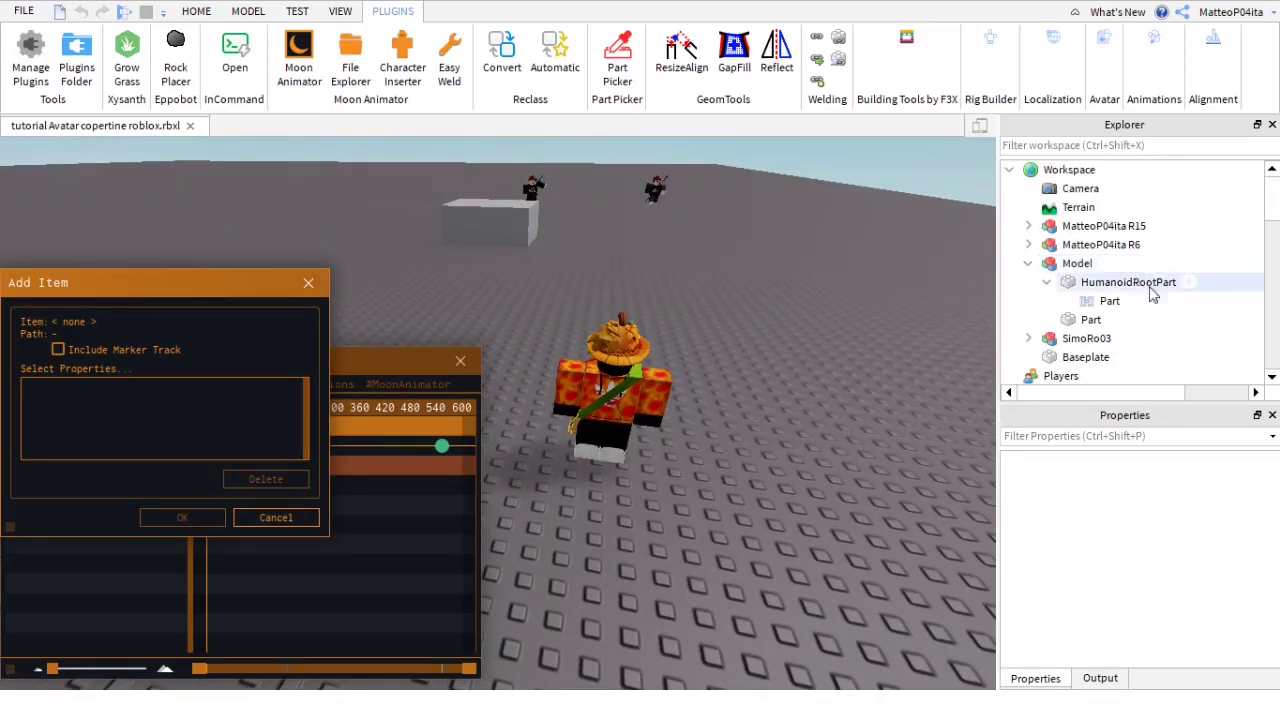
{"action": "left_click", "coordinate": [1153, 343]}
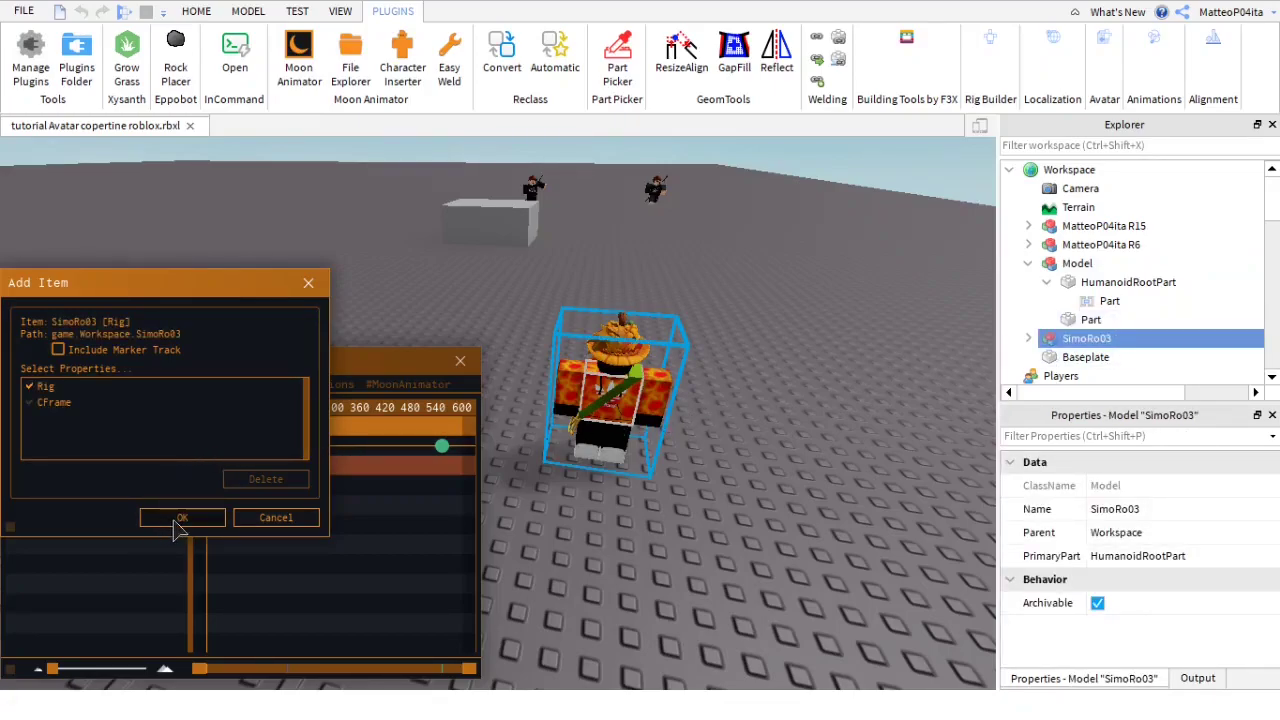
{"action": "left_click", "coordinate": [32, 402]}
{"action": "left_click", "coordinate": [182, 517]}
{"action": "right_click_drag", "start_coordinate": [668, 557], "coordinate": [665, 553]}
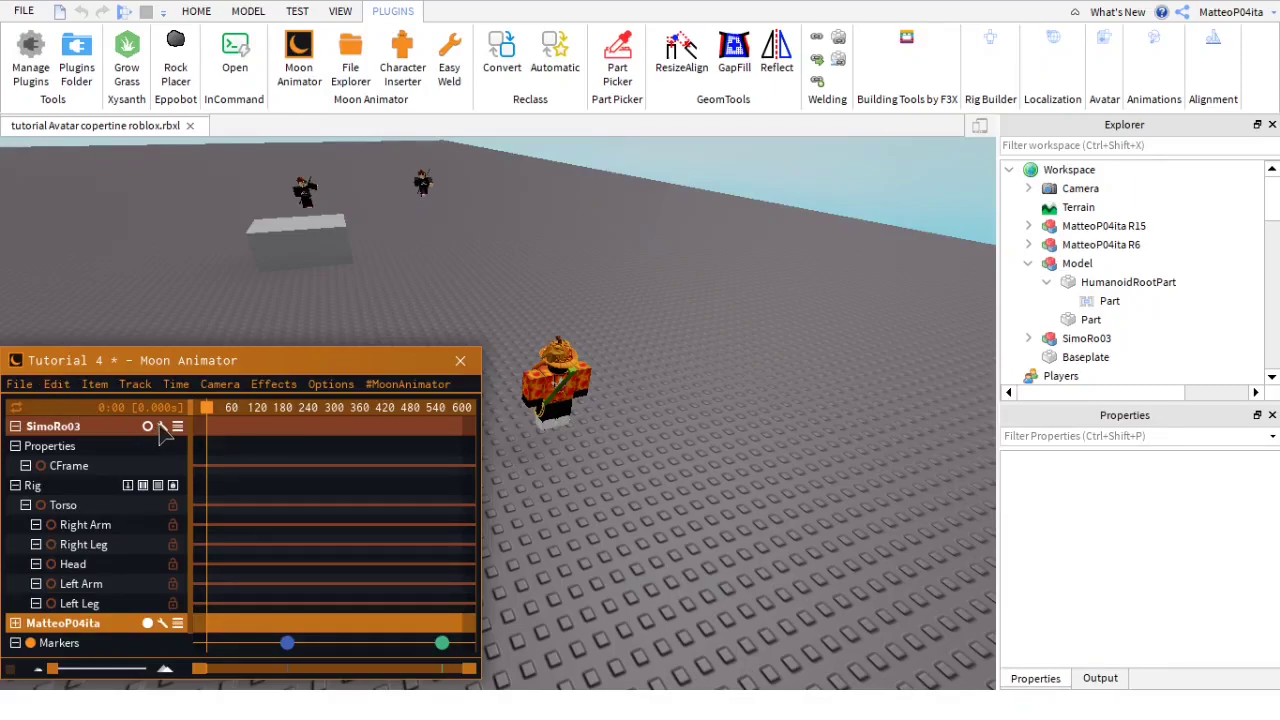
Step: Import the "Animazione camminata" asset to the newly added R6 rig, using Group and Replace Keyframes in Rig
{"action": "left_click", "coordinate": [105, 388]}
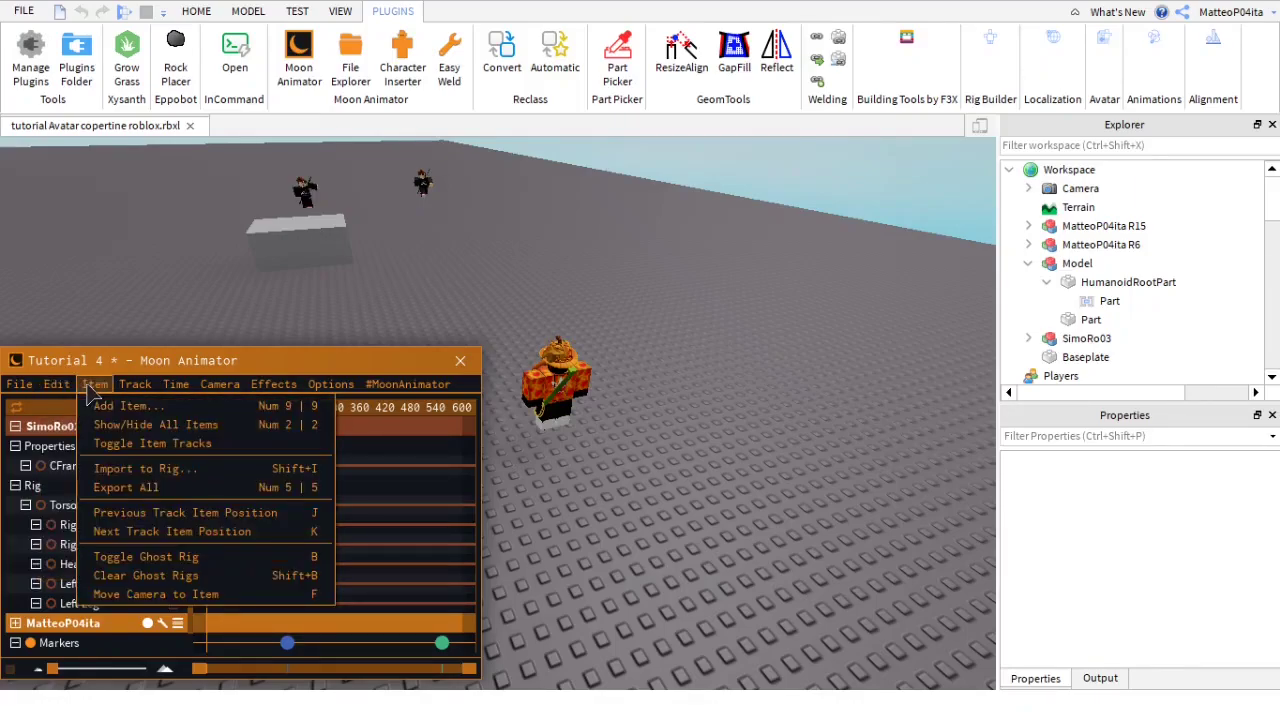
{"action": "left_click", "coordinate": [115, 470]}
{"action": "left_click", "coordinate": [46, 444]}
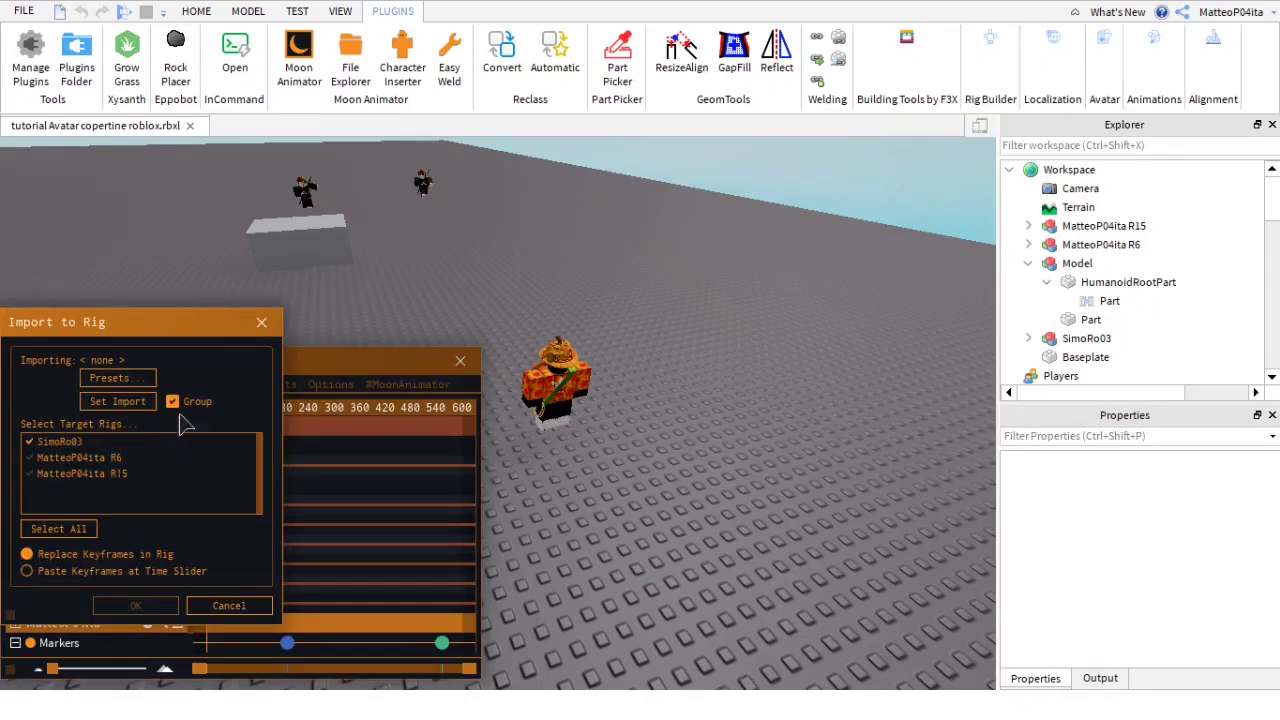
{"action": "left_click", "coordinate": [117, 401]}
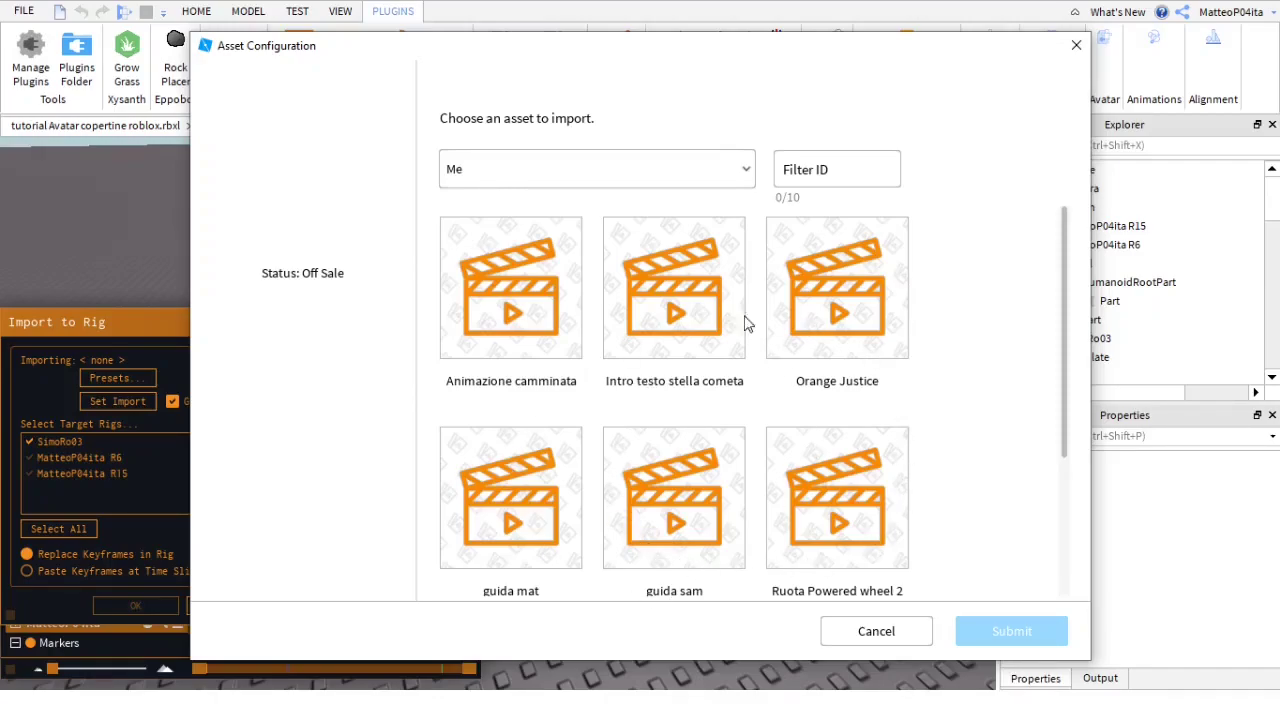
{"action": "left_click", "coordinate": [479, 246]}
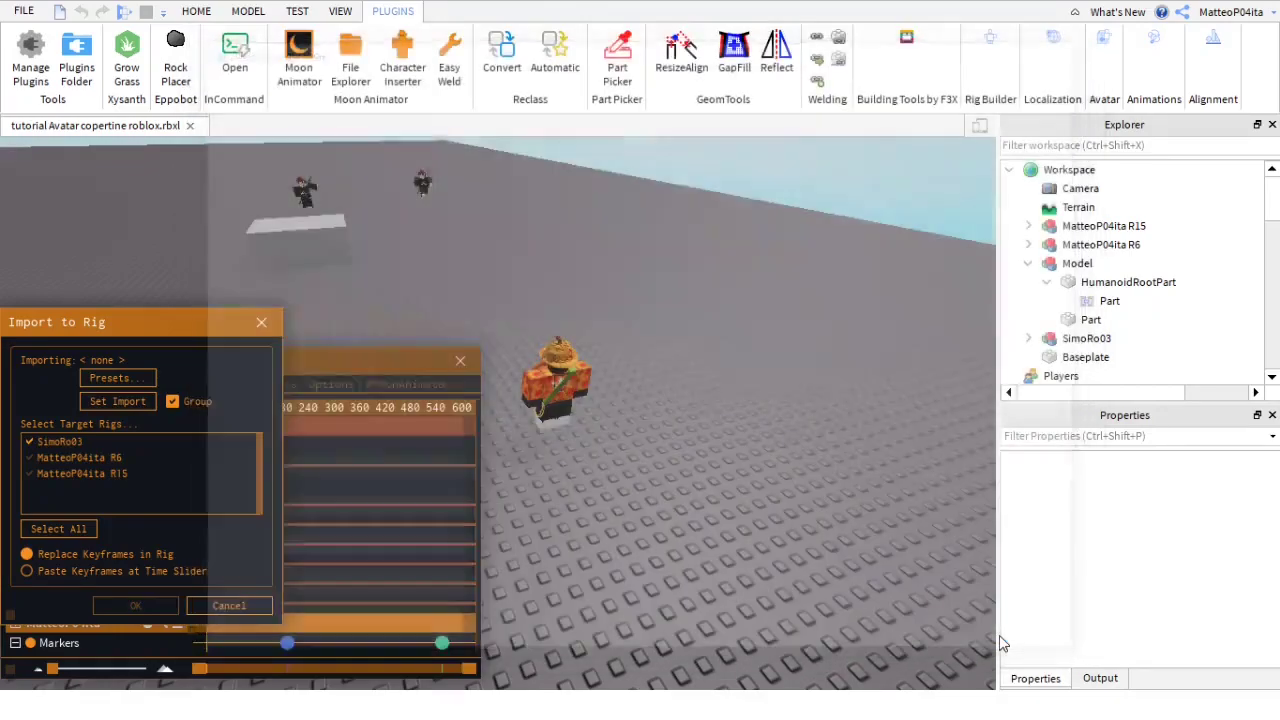
{"action": "left_click", "coordinate": [1003, 640]}
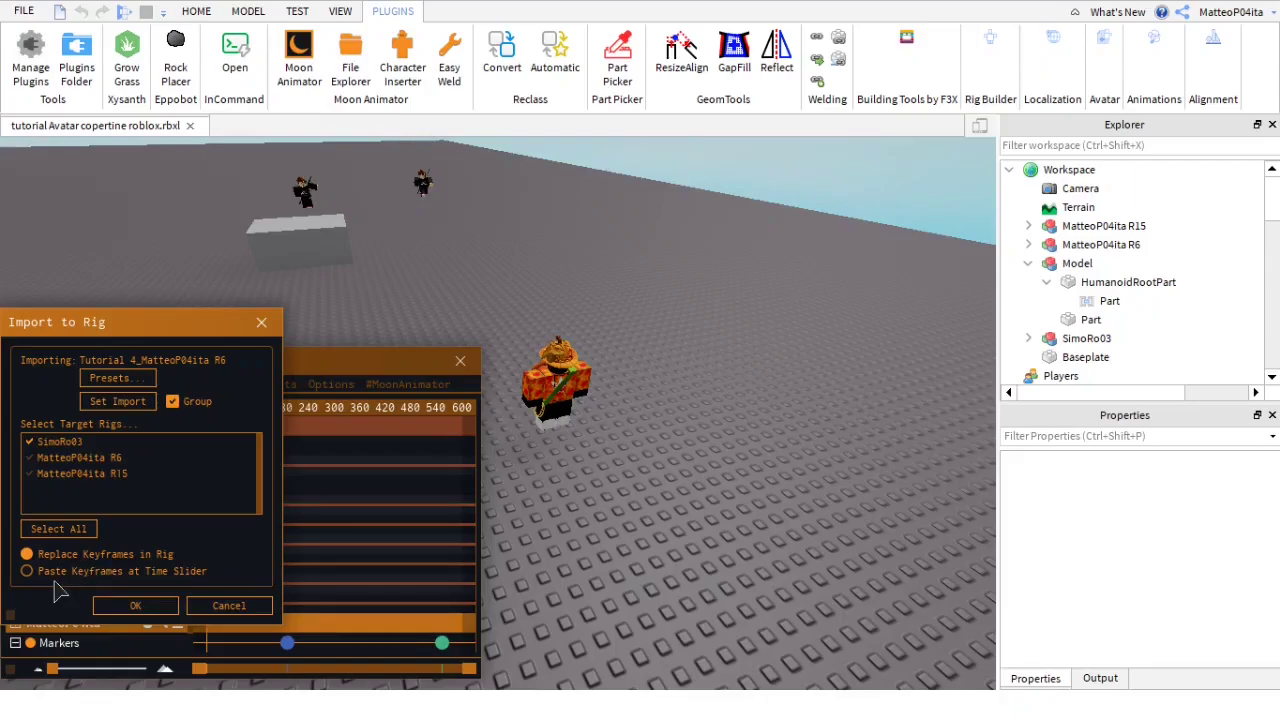
{"action": "left_click", "coordinate": [136, 606]}
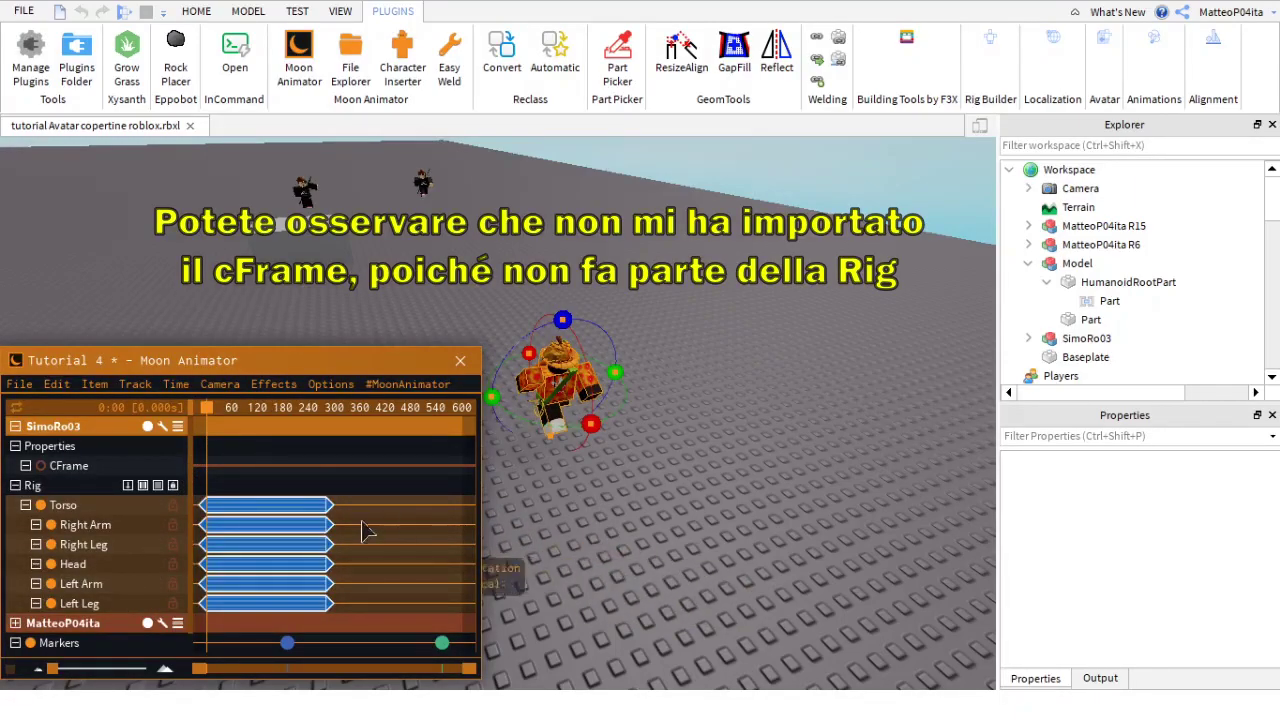
Step: Examine the imported Torso keyframes of the new rig and play the animation
{"action": "left_click", "coordinate": [283, 514]}
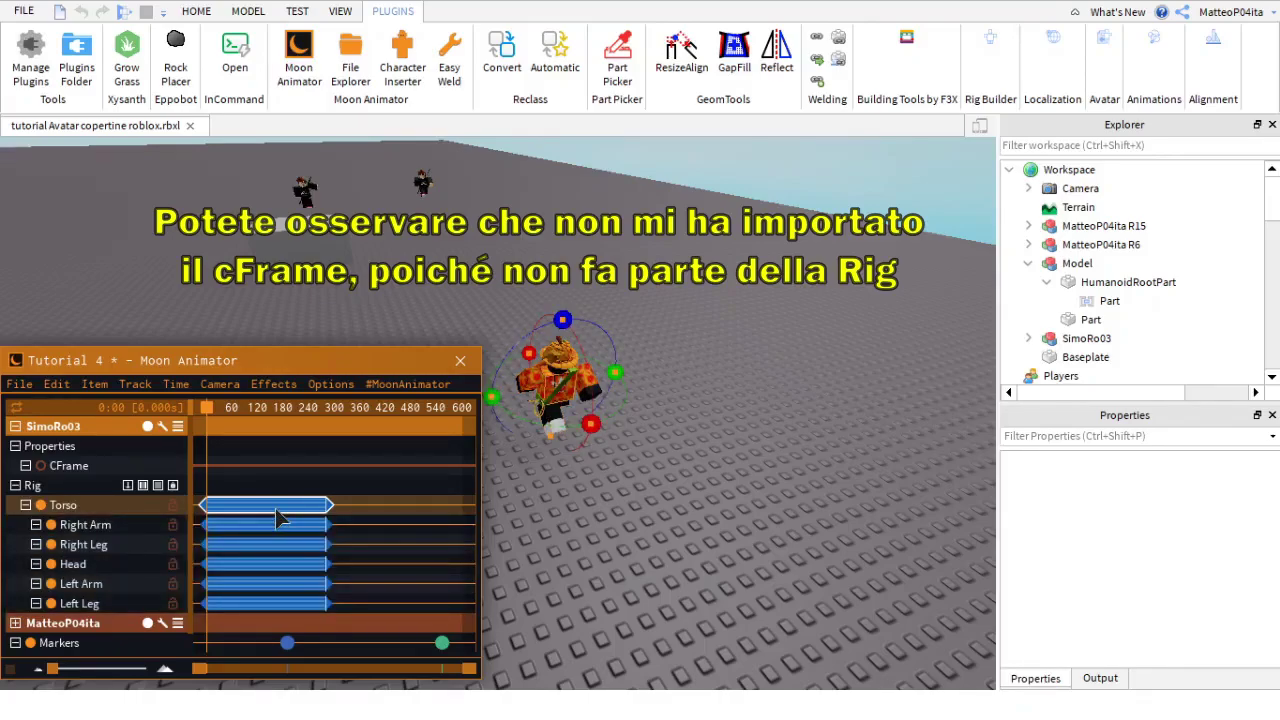
{"action": "left_click", "coordinate": [413, 575]}
{"action": "key", "text": "space"}
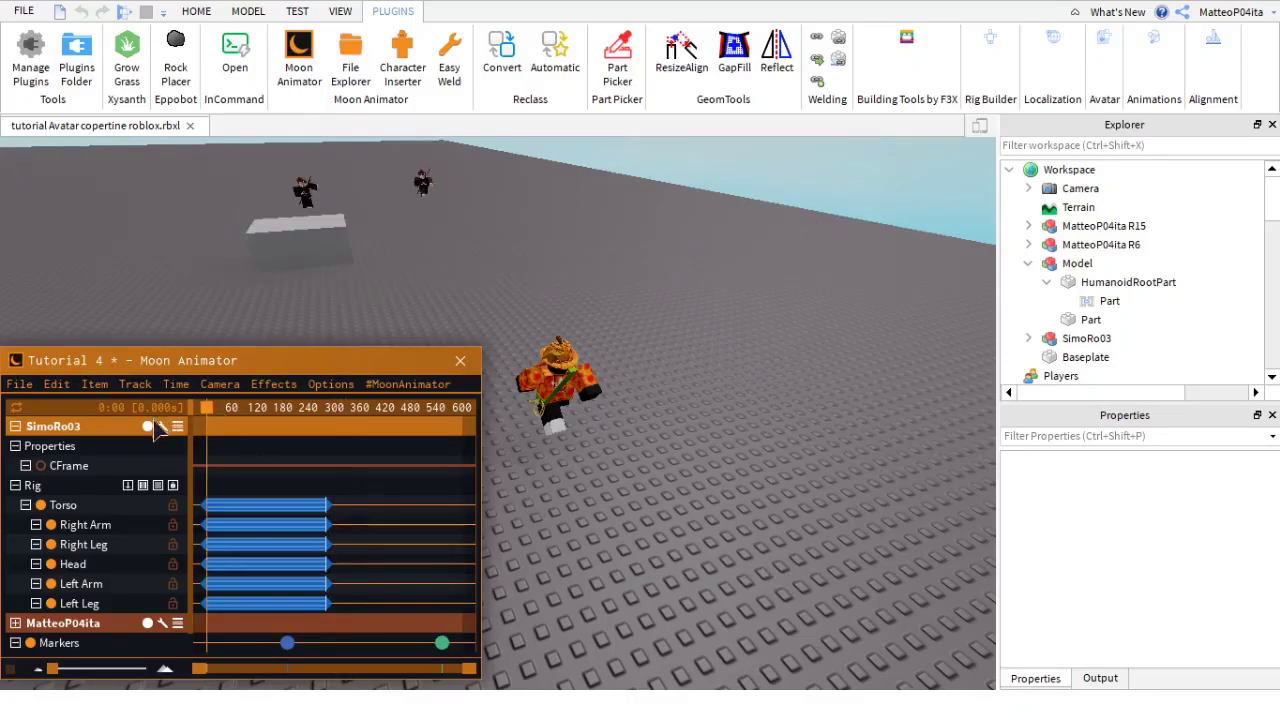
Step: Keyframe the newly added R6 character's CFrame at frame 0 and move the time slider to the last Torso keyframe at 4:40
{"action": "key", "text": "plus"}
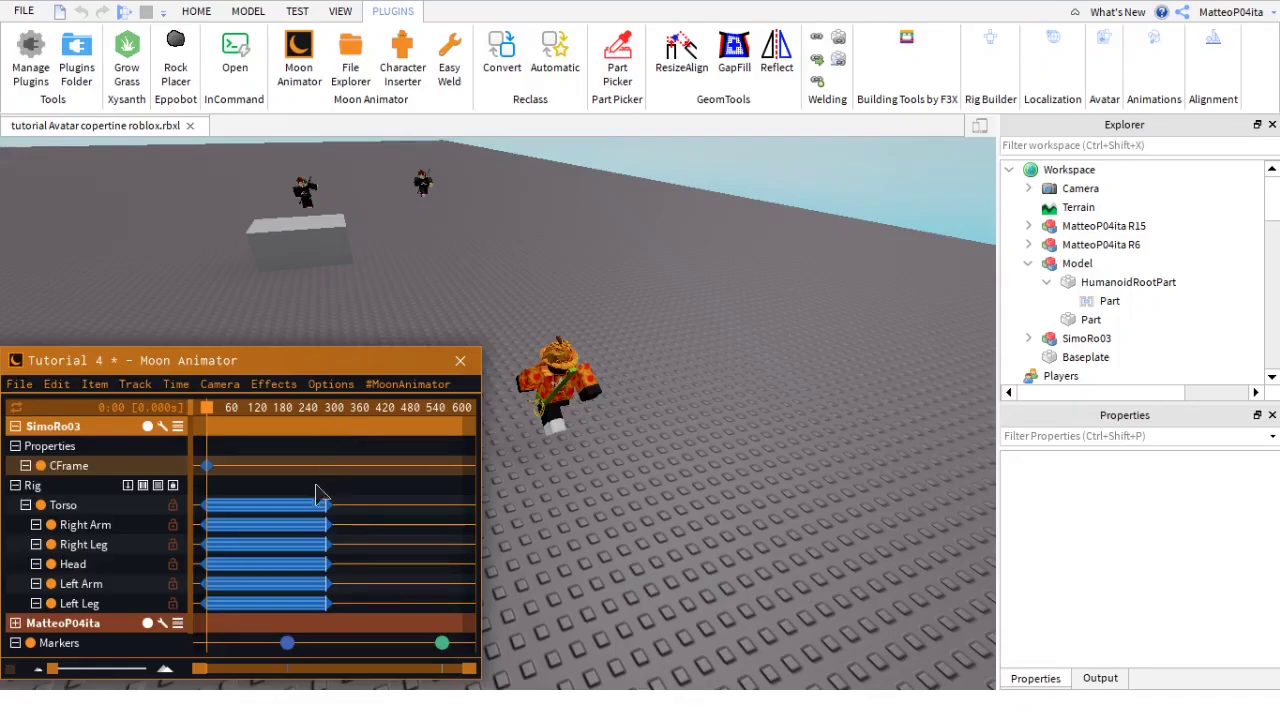
{"action": "left_click", "coordinate": [291, 509]}
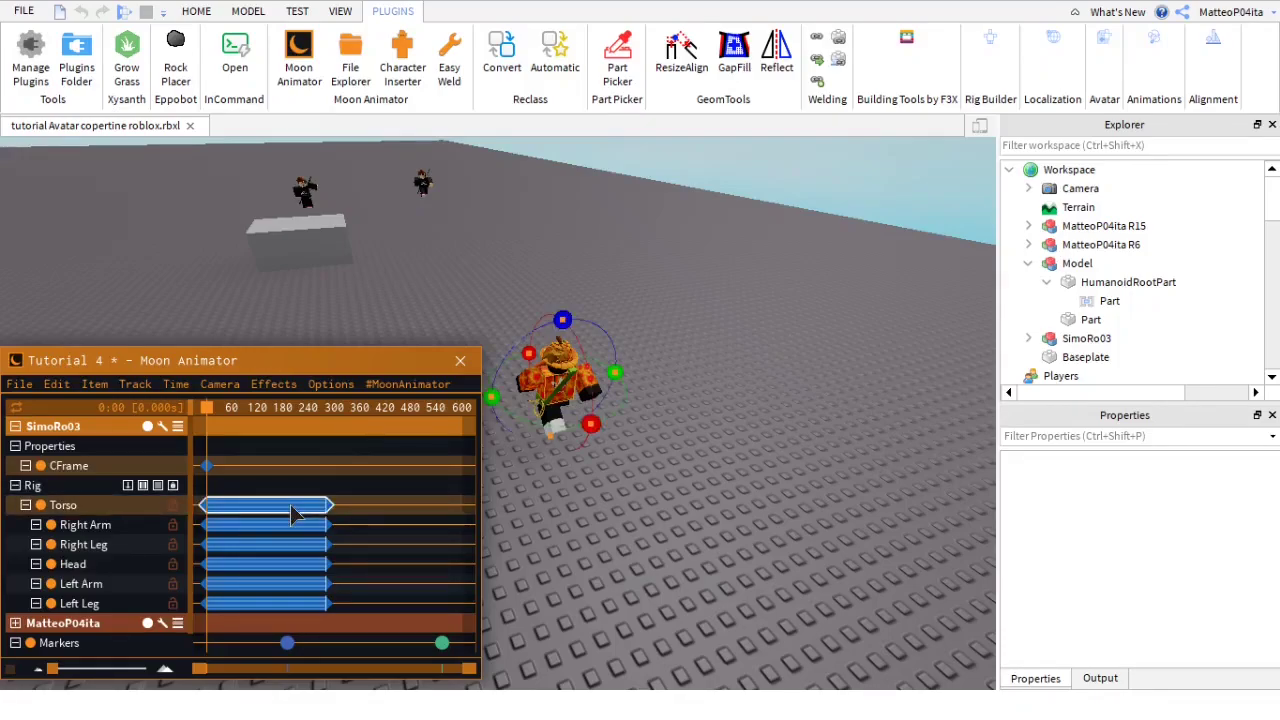
{"action": "left_click", "coordinate": [289, 478]}
{"action": "left_click", "coordinate": [279, 508]}
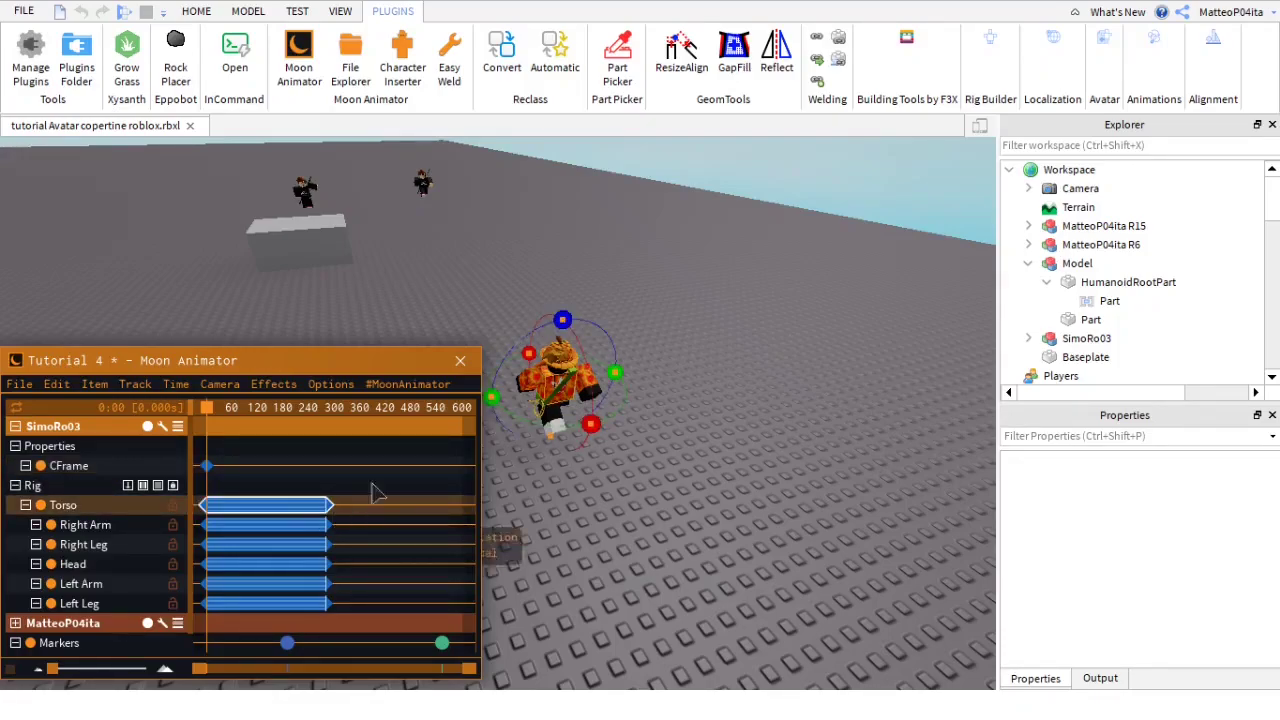
{"action": "key", "text": "k"}
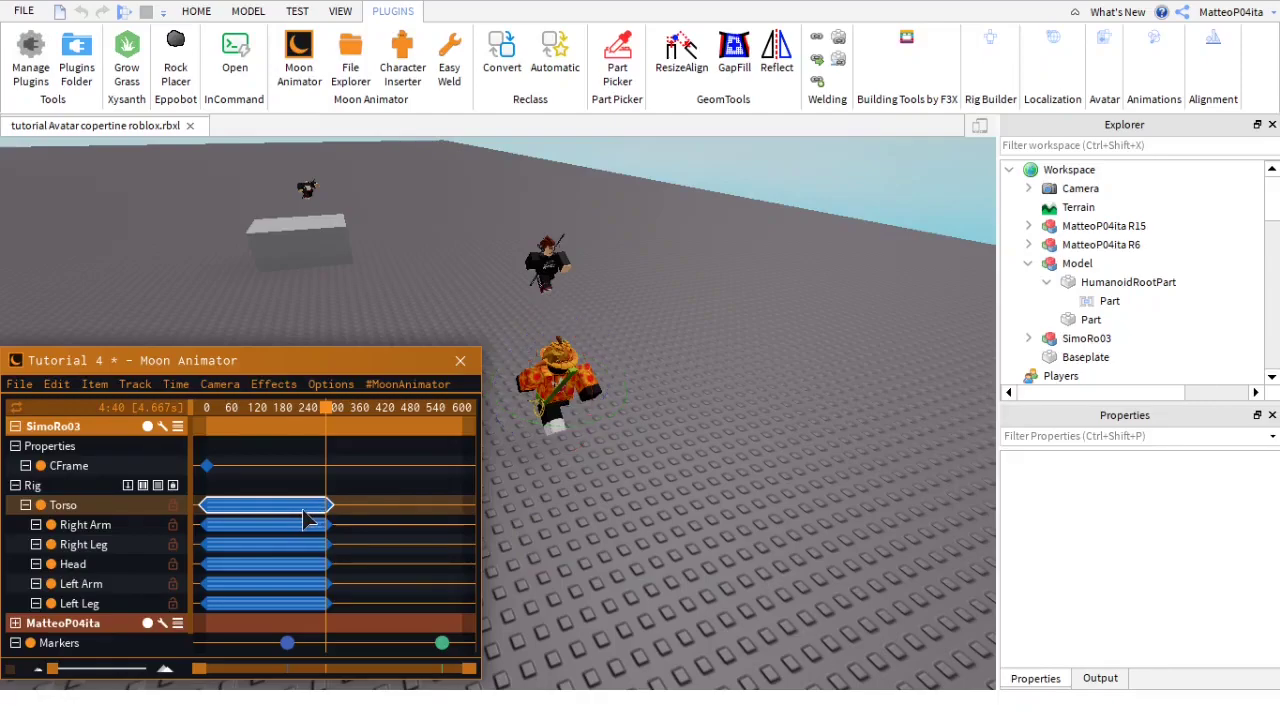
Step: Move the newly added R6 character forward along the blue axis, keyframe its CFrame at 4:40, and play the animation
{"action": "left_click", "coordinate": [393, 540]}
{"action": "right_click_drag", "start_coordinate": [613, 534], "coordinate": [613, 534]}
{"action": "scroll", "coordinate": [613, 534], "scroll_direction": "up", "scroll_amount": 3}
{"action": "scroll", "coordinate": [718, 482], "scroll_direction": "down", "scroll_amount": 4}
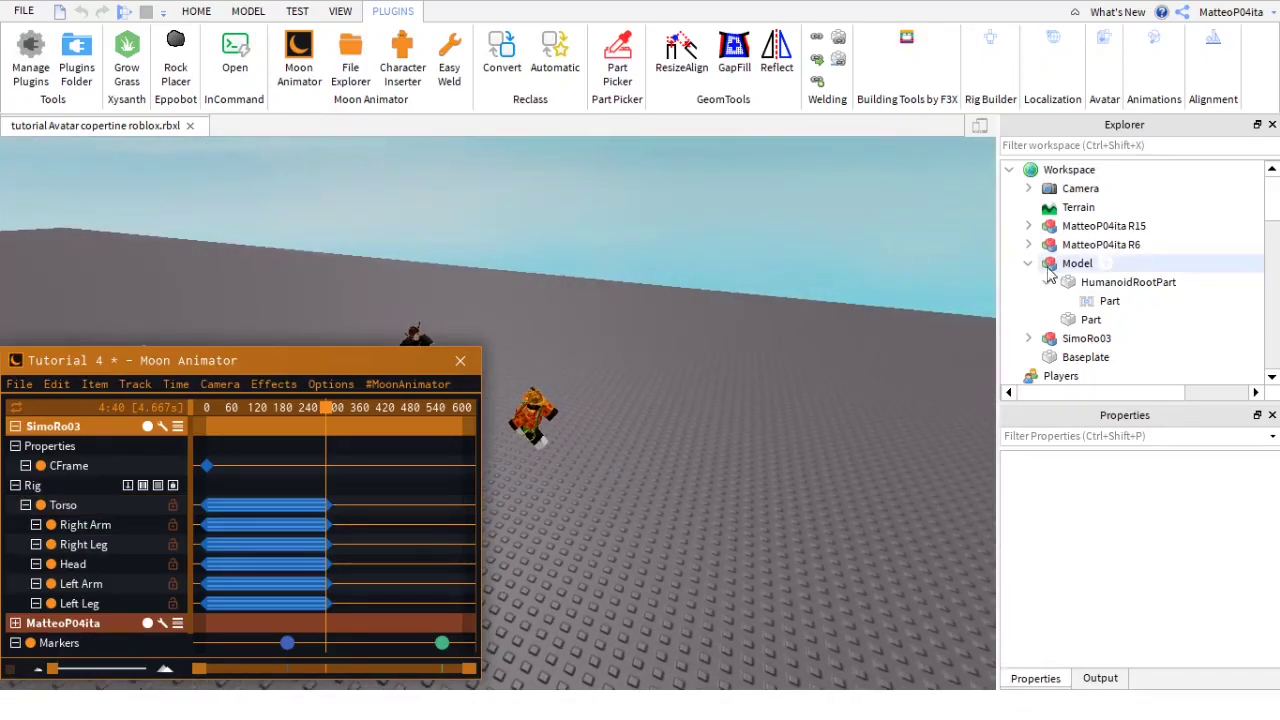
{"action": "left_click", "coordinate": [1090, 339]}
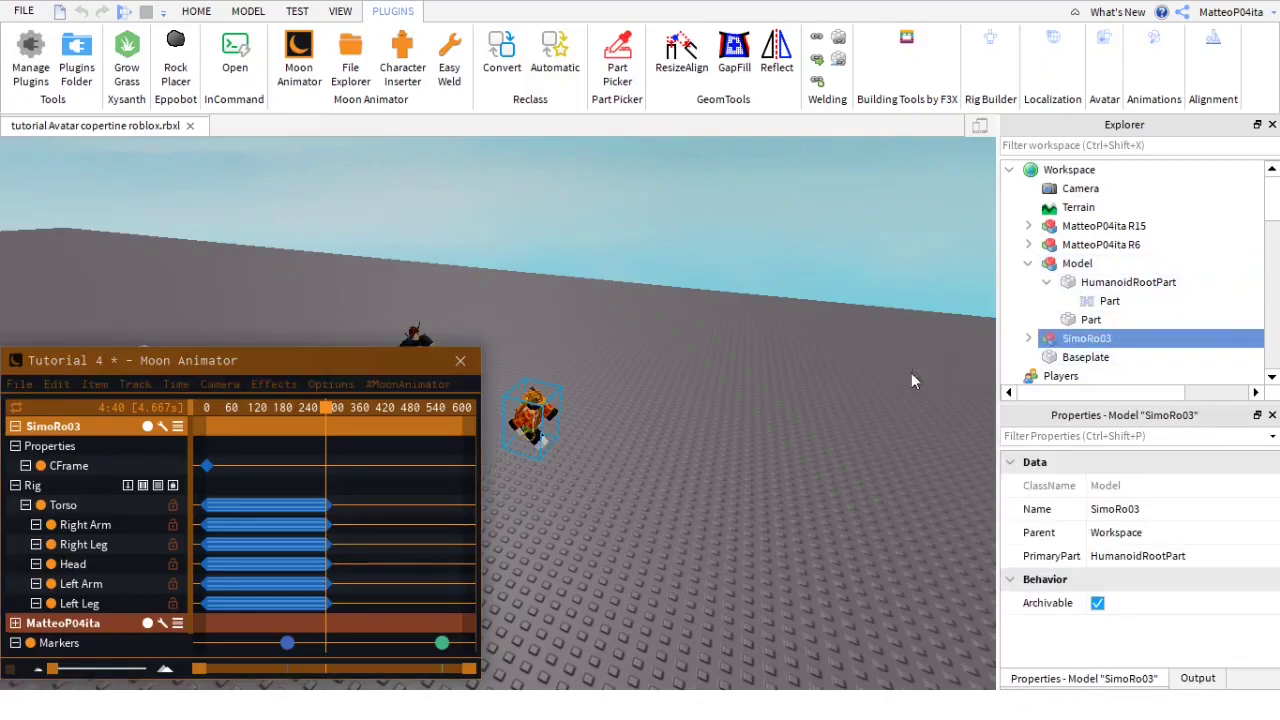
{"action": "left_click", "coordinate": [196, 11]}
{"action": "left_click", "coordinate": [185, 55]}
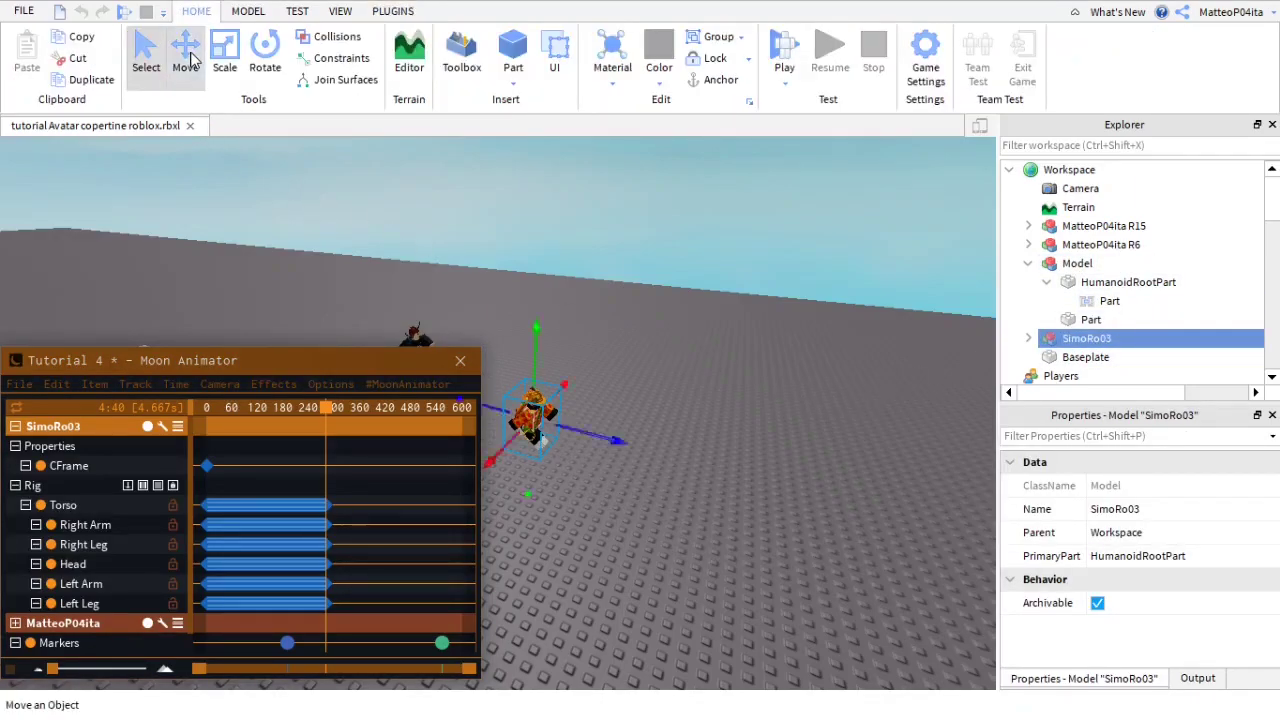
{"action": "left_click_drag", "start_coordinate": [588, 447], "coordinate": [794, 505]}
{"action": "left_click", "coordinate": [290, 365]}
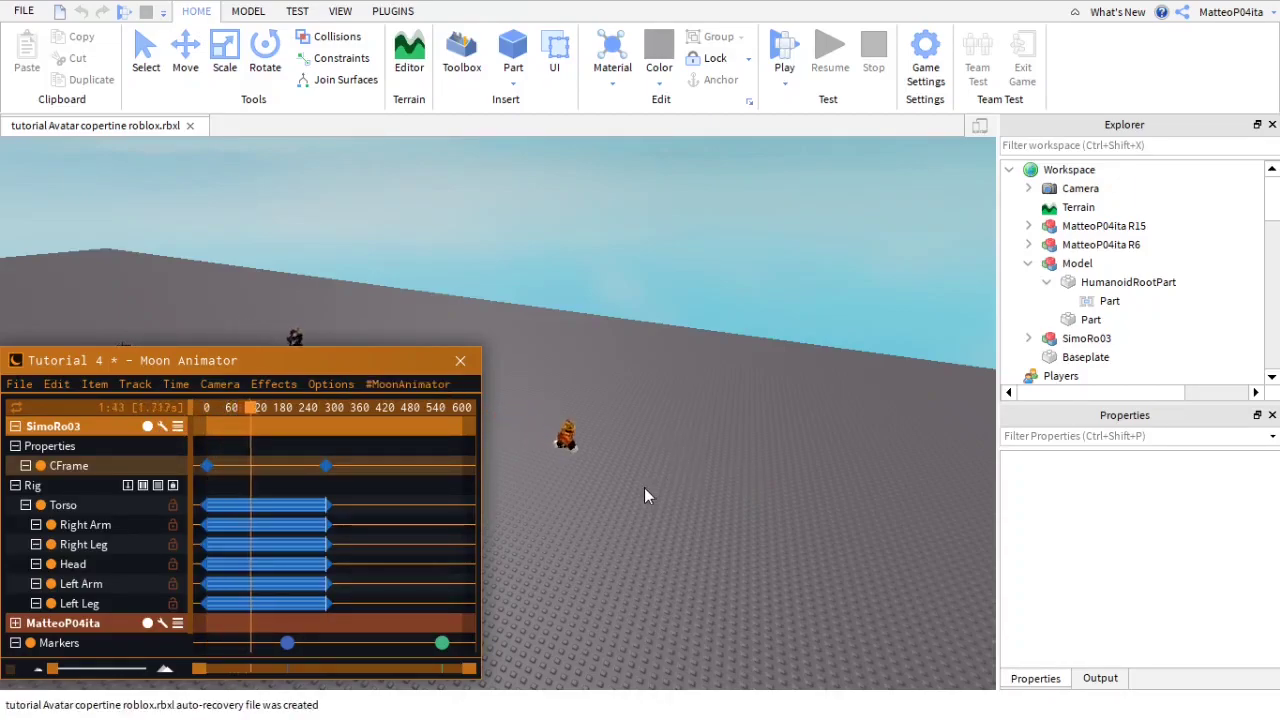
{"action": "right_click_drag", "start_coordinate": [639, 489], "coordinate": [638, 489]}
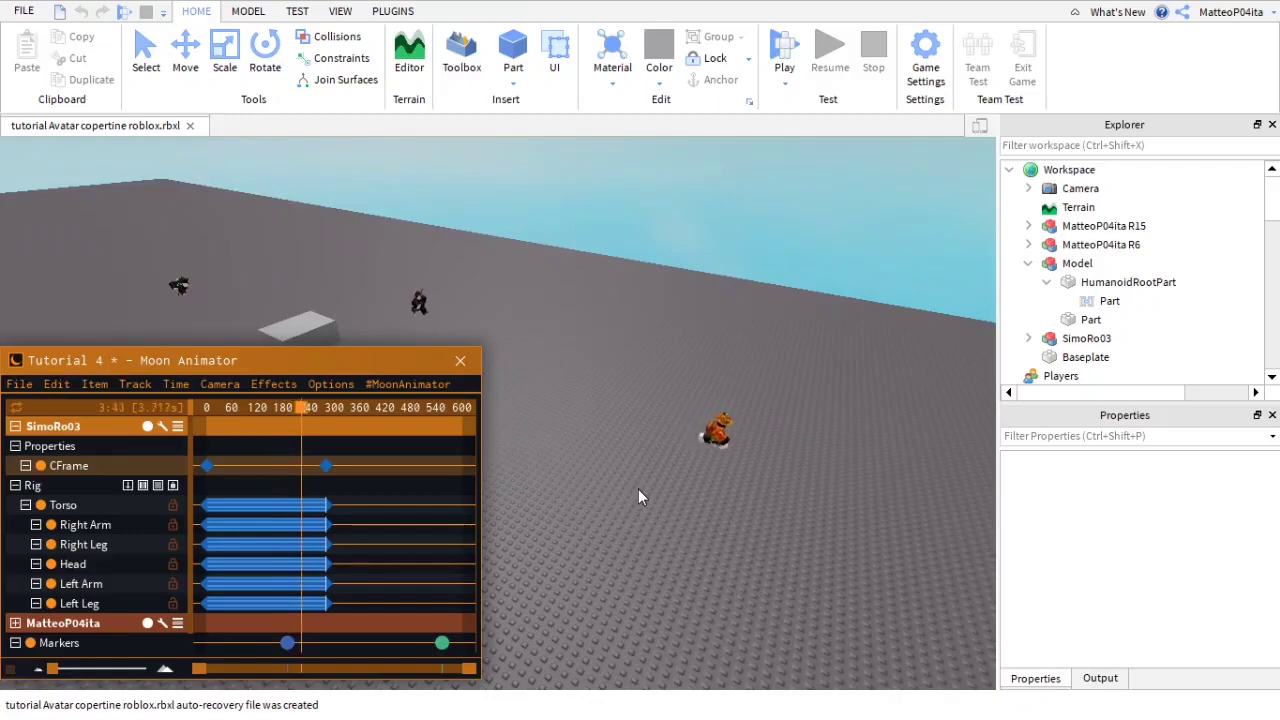
{"action": "right_click_drag", "start_coordinate": [638, 489], "coordinate": [639, 478]}
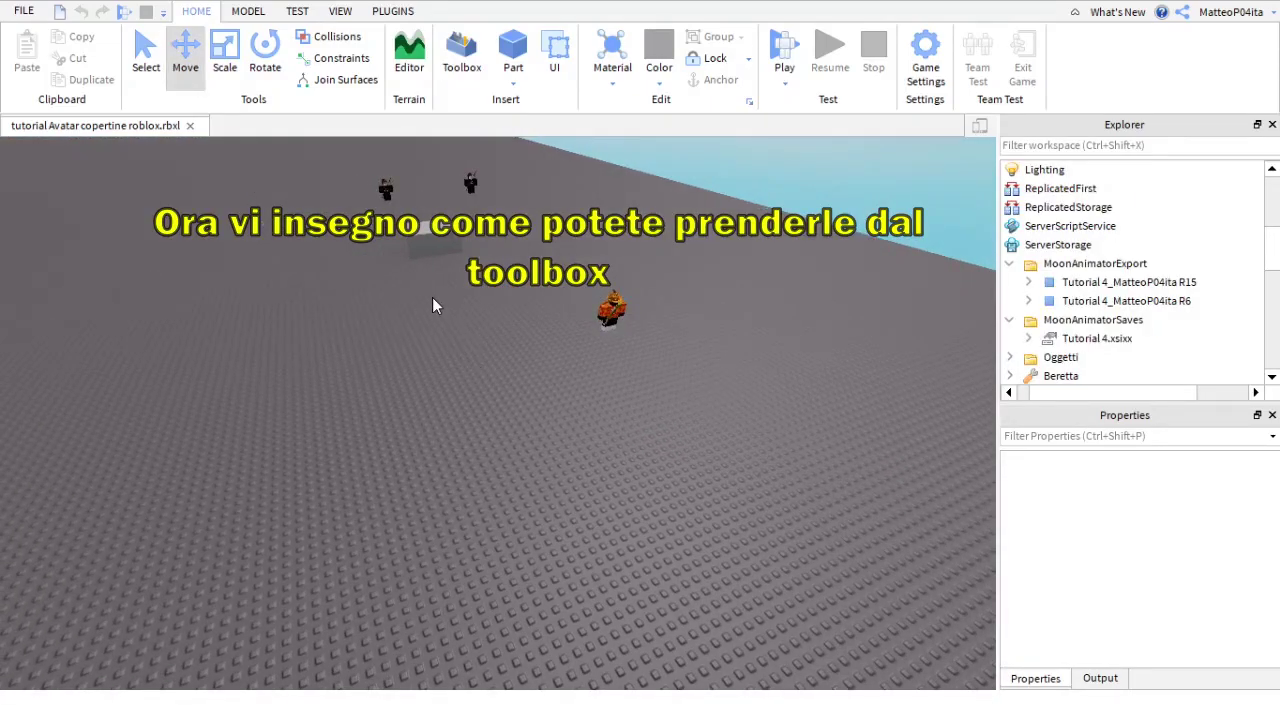
Step: Search the Toolbox models for "animation" and insert the {R15} Real Life Walking Animation rig
{"action": "left_click", "coordinate": [465, 80]}
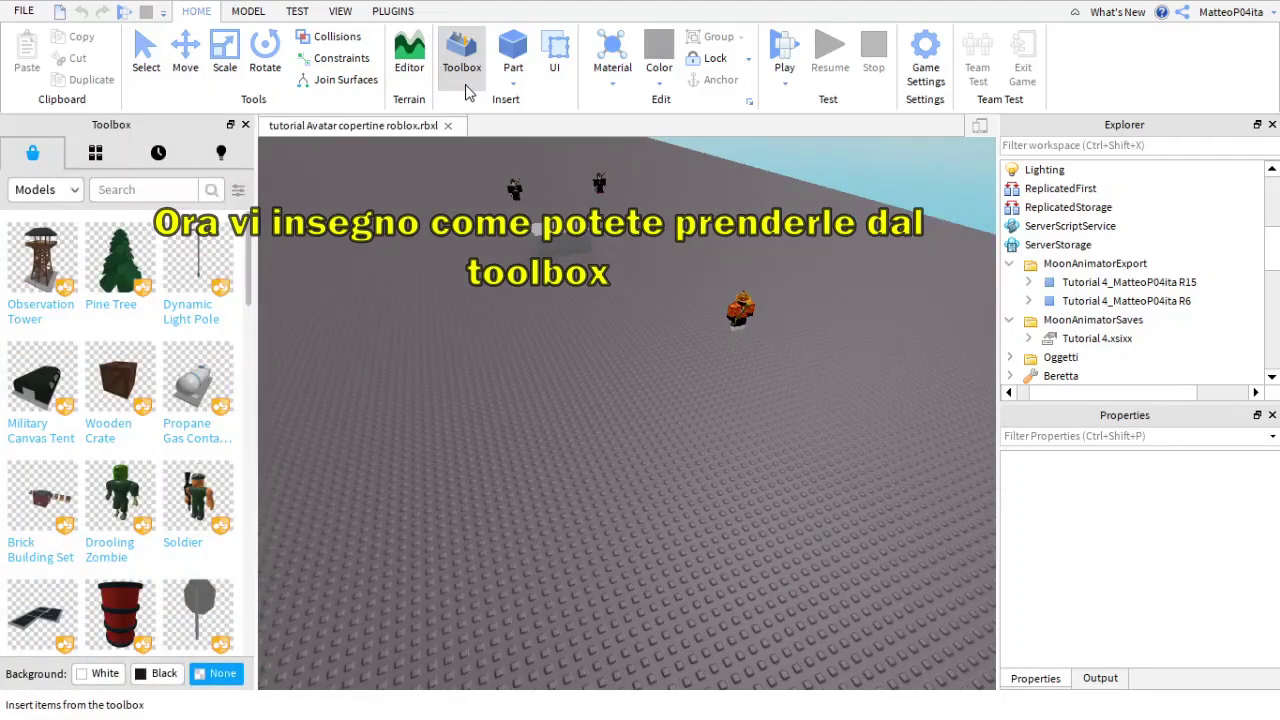
{"action": "left_click", "coordinate": [143, 190]}
{"action": "type", "text": "an"}
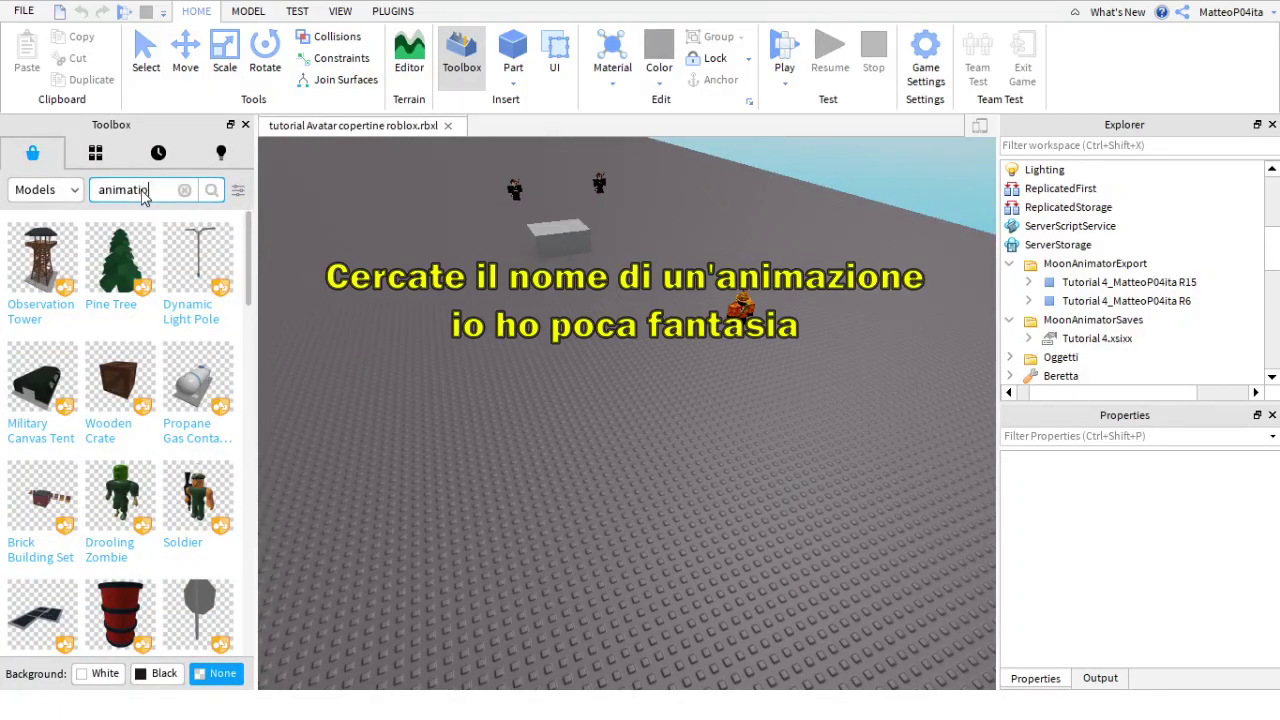
{"action": "type", "text": "imation"}
{"action": "key", "text": "Return"}
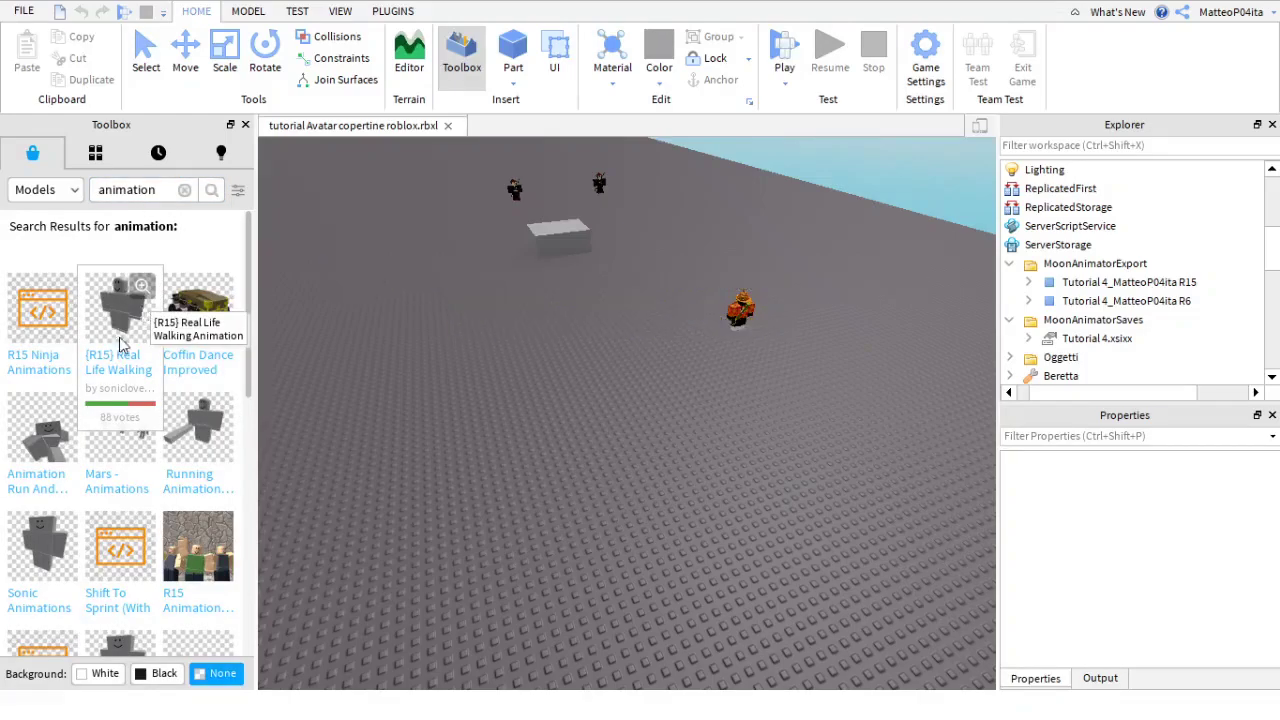
{"action": "left_click", "coordinate": [119, 331]}
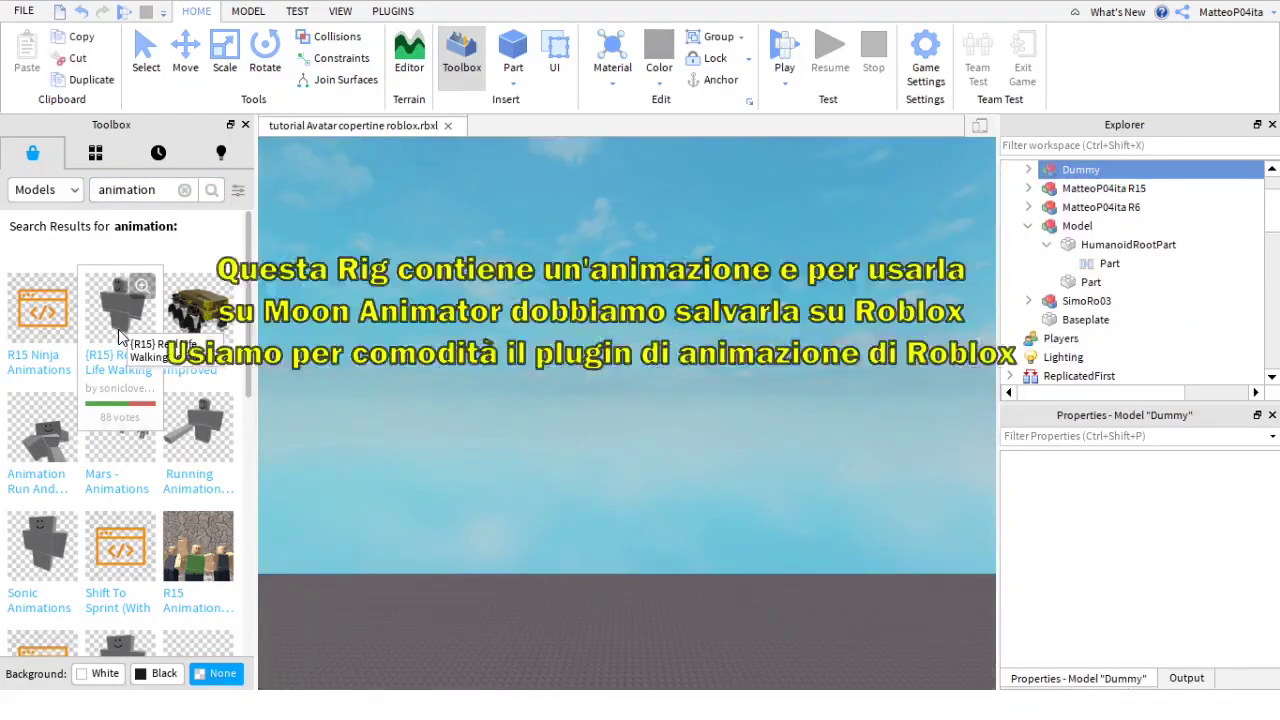
{"action": "key", "text": "f"}
{"action": "right_click_drag", "start_coordinate": [604, 456], "coordinate": [605, 452]}
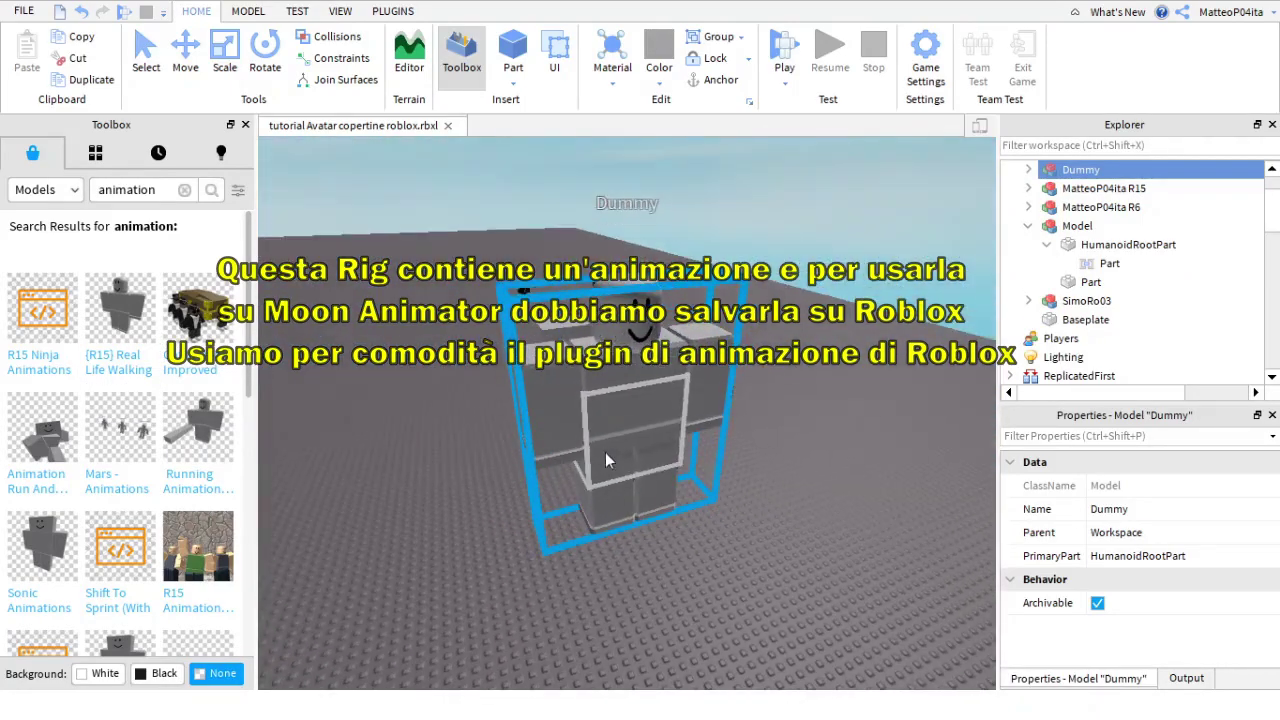
{"action": "scroll", "coordinate": [782, 442], "scroll_direction": "down", "scroll_amount": 5}
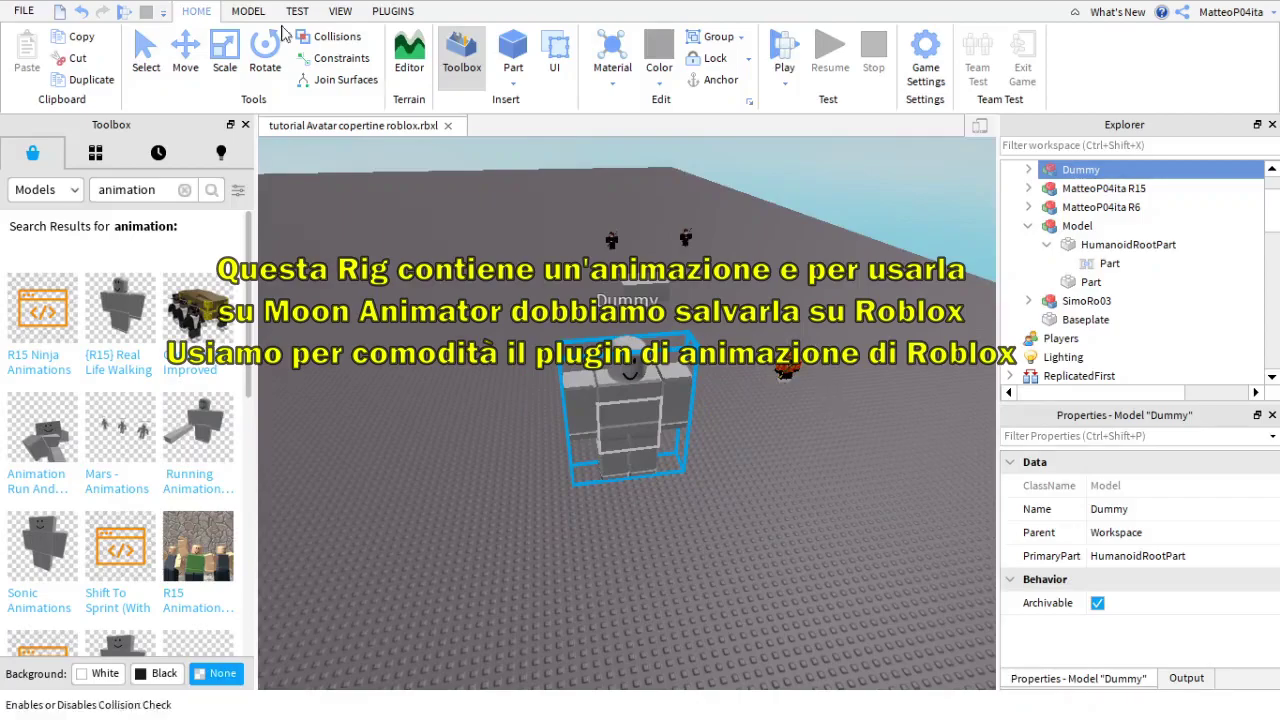
Step: Select the inserted Dummy rig and open it in the Animation Editor
{"action": "left_click", "coordinate": [185, 50]}
{"action": "left_click", "coordinate": [146, 50]}
{"action": "left_click", "coordinate": [652, 536]}
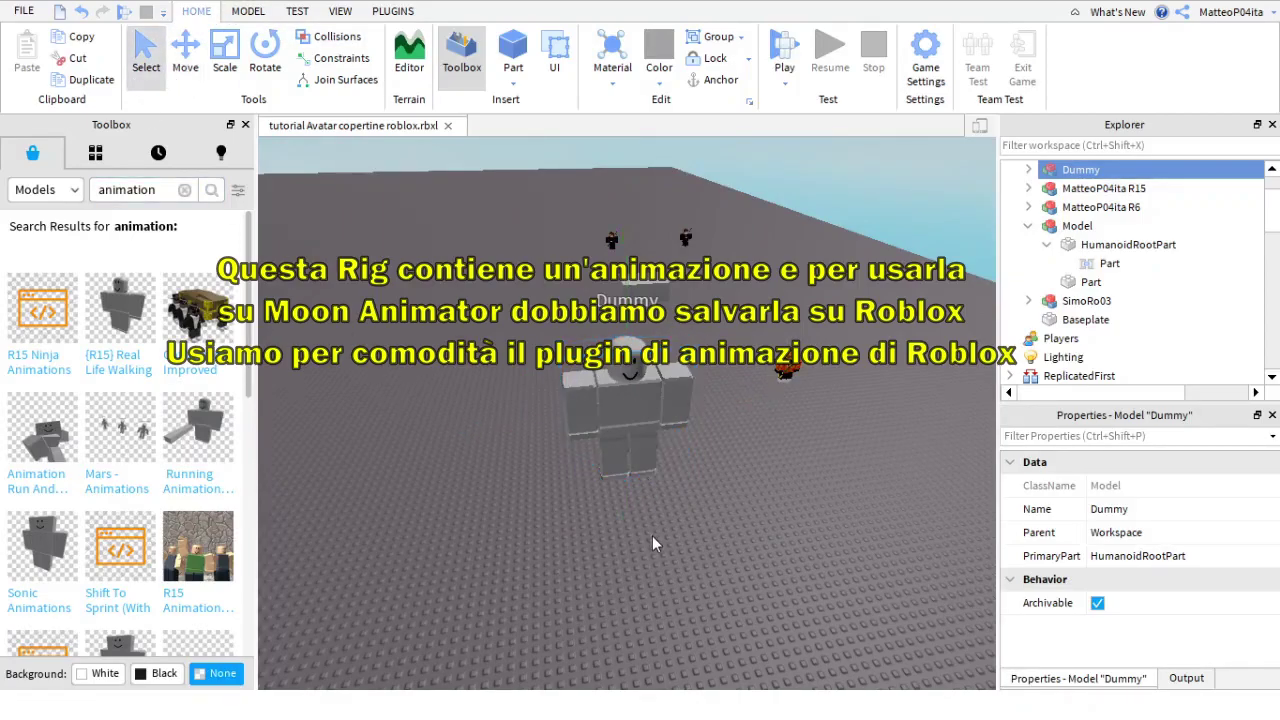
{"action": "right_click_drag", "start_coordinate": [652, 536], "coordinate": [650, 535]}
{"action": "key", "text": "d"}
{"action": "key", "text": "a"}
{"action": "left_click", "coordinate": [393, 12]}
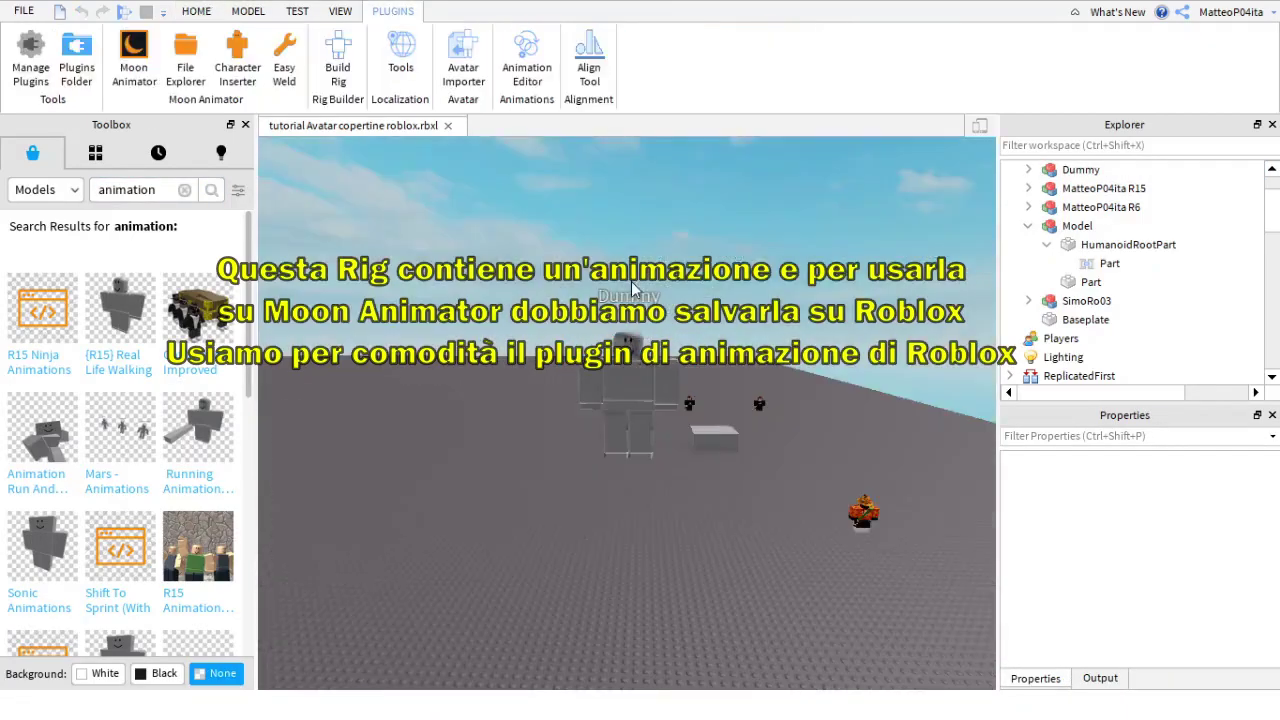
{"action": "right_click_drag", "start_coordinate": [639, 456], "coordinate": [639, 456]}
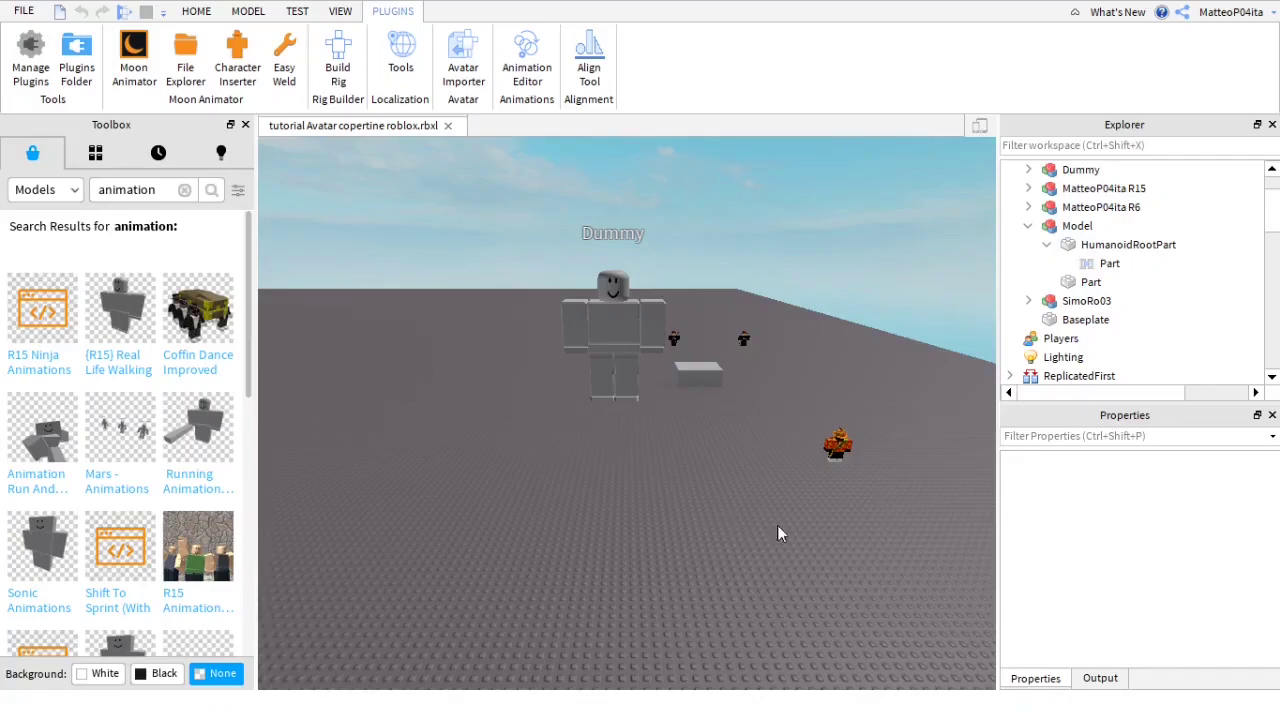
{"action": "left_click", "coordinate": [614, 332]}
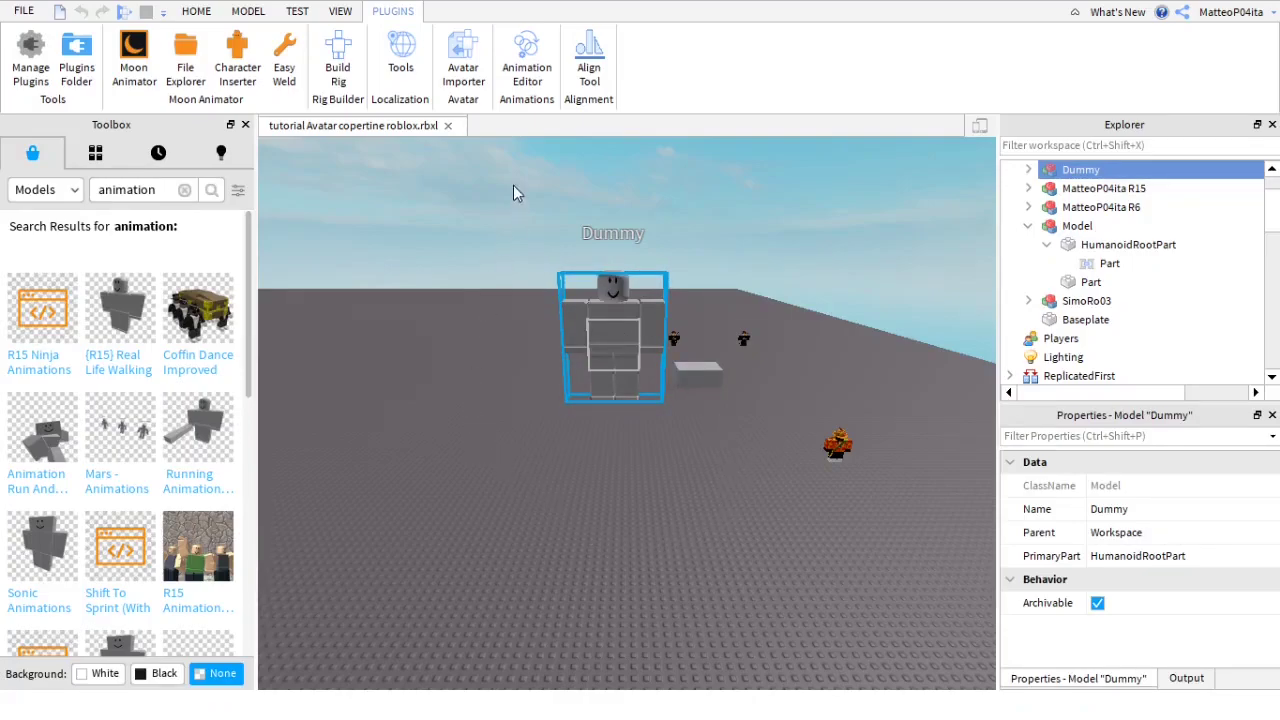
{"action": "left_click", "coordinate": [527, 80]}
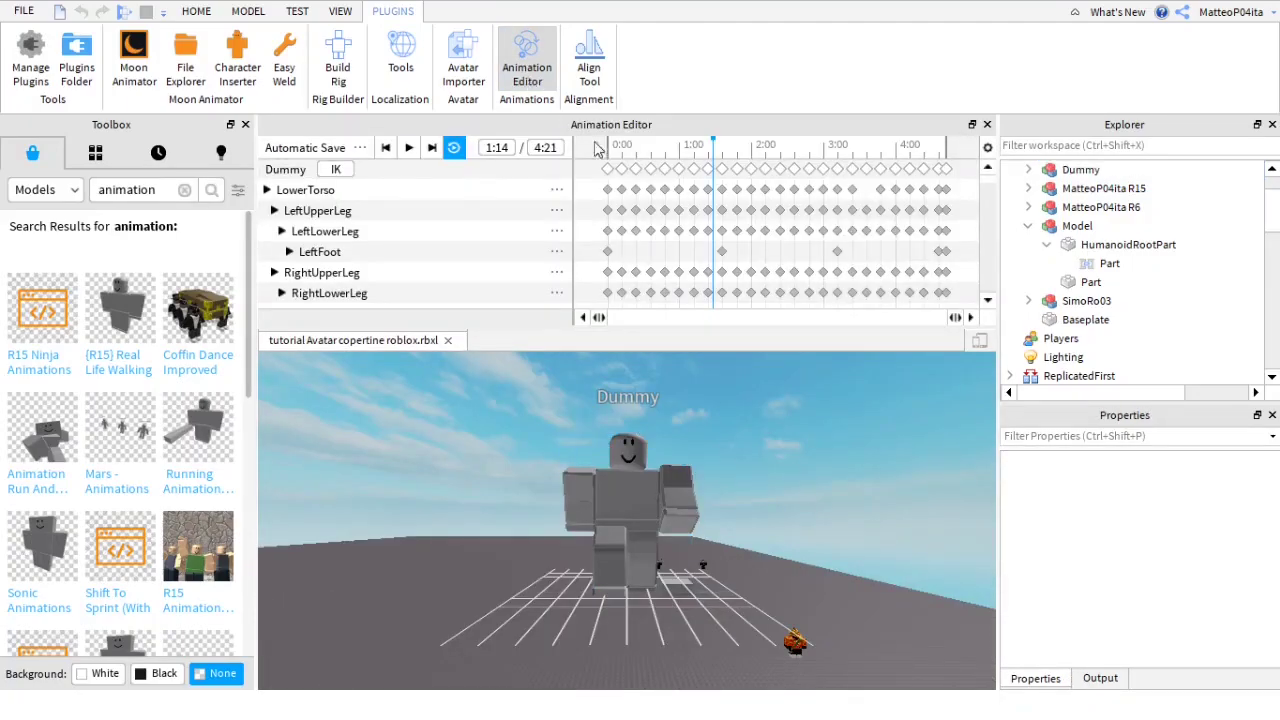
Step: Rewind the Dummy's animation to 0:00 and preview its playback
{"action": "left_click_drag", "start_coordinate": [665, 150], "coordinate": [582, 151]}
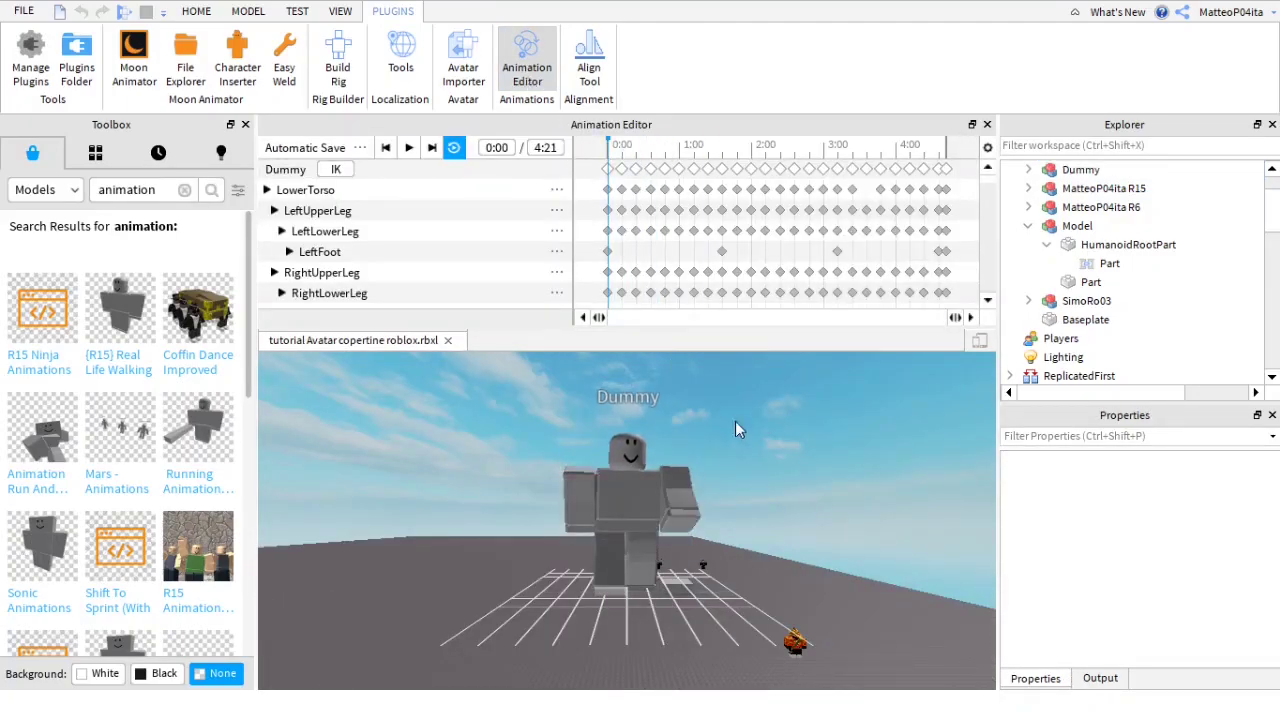
{"action": "key", "text": "space"}
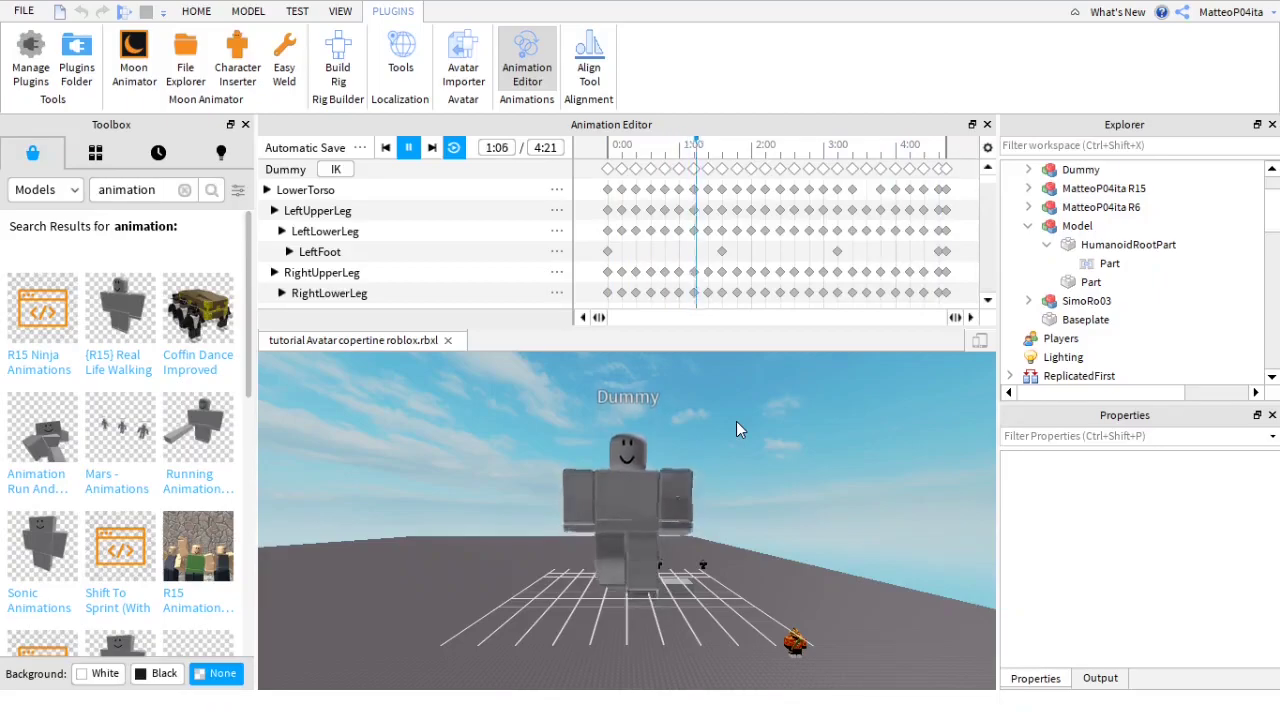
{"action": "key", "text": "space"}
Step: Export the Dummy's animation to Roblox with the title "Camminata Realistica" and Me as the creator
{"action": "left_click", "coordinate": [361, 148]}
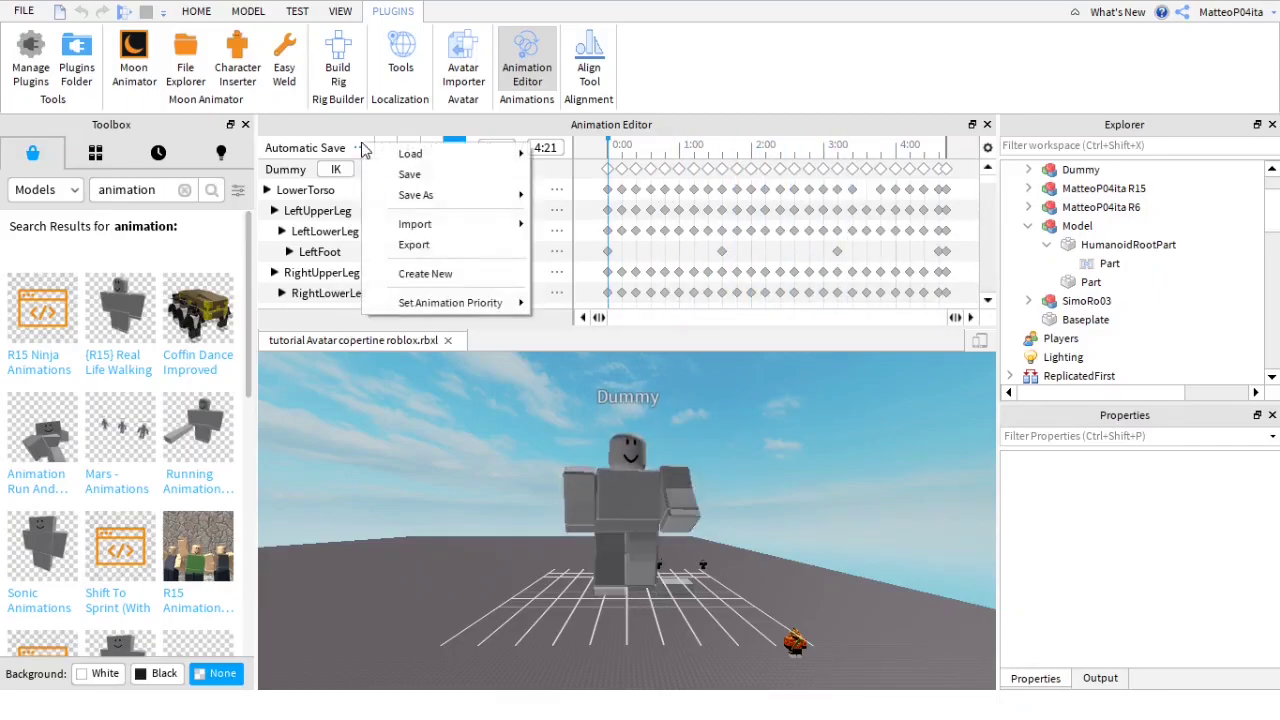
{"action": "left_click", "coordinate": [397, 244]}
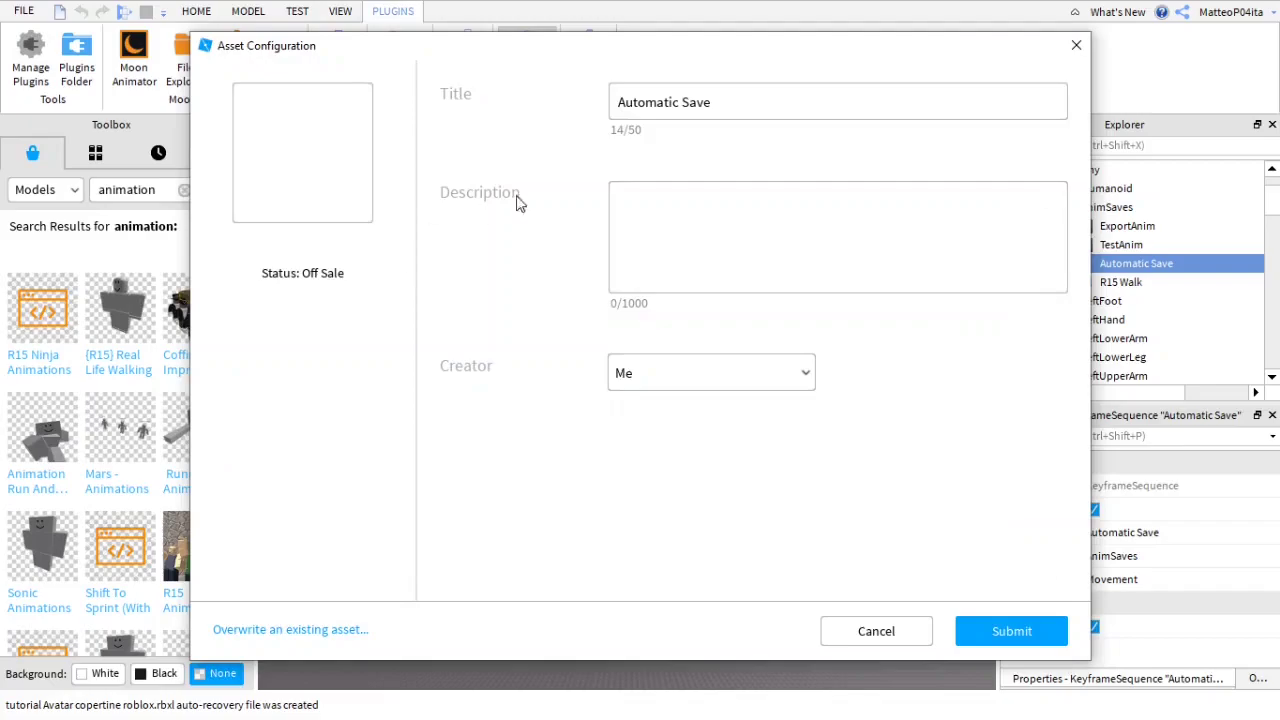
{"action": "left_click_drag", "start_coordinate": [726, 108], "coordinate": [573, 120]}
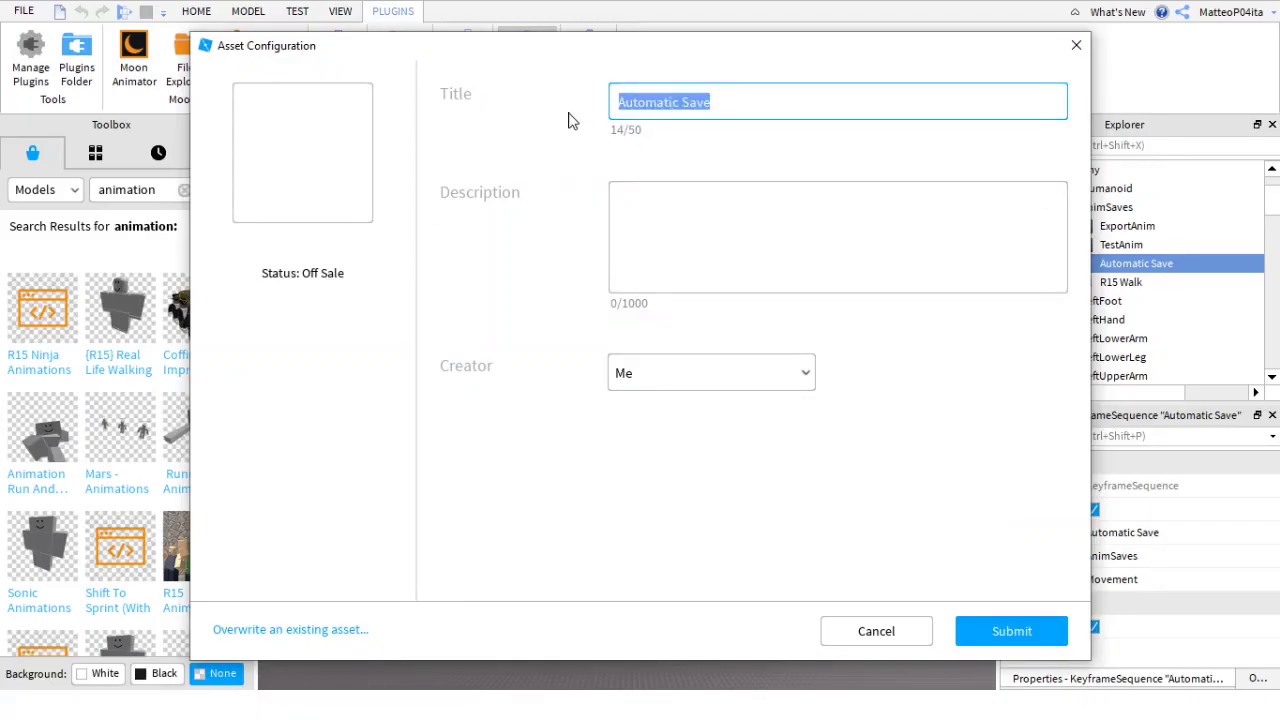
{"action": "type", "text": "Camminata Realistica"}
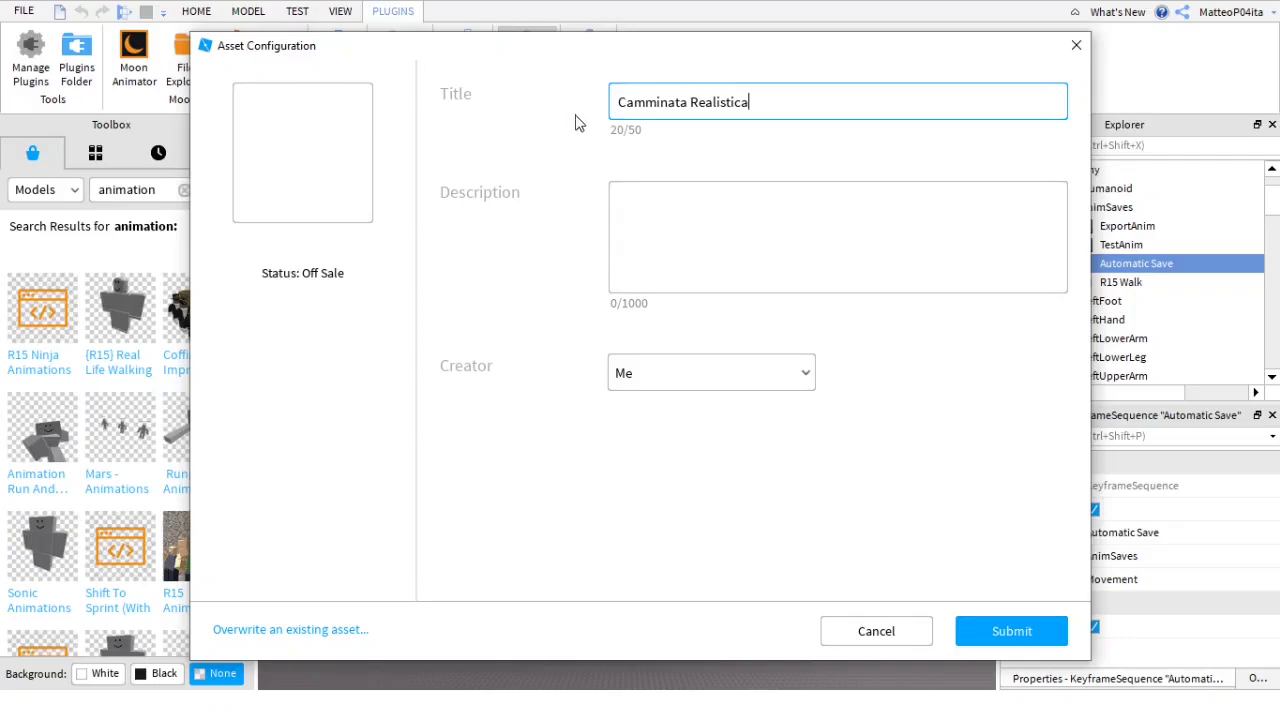
{"action": "left_click", "coordinate": [1004, 634]}
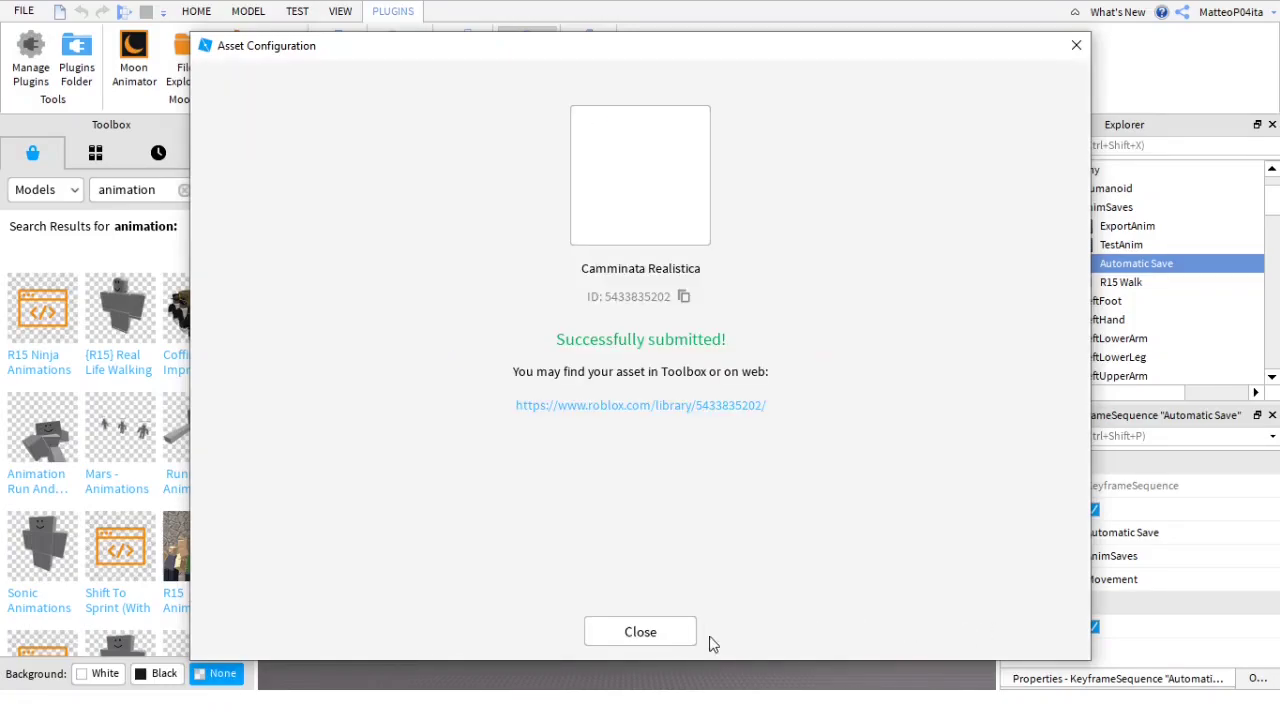
{"action": "left_click", "coordinate": [662, 634]}
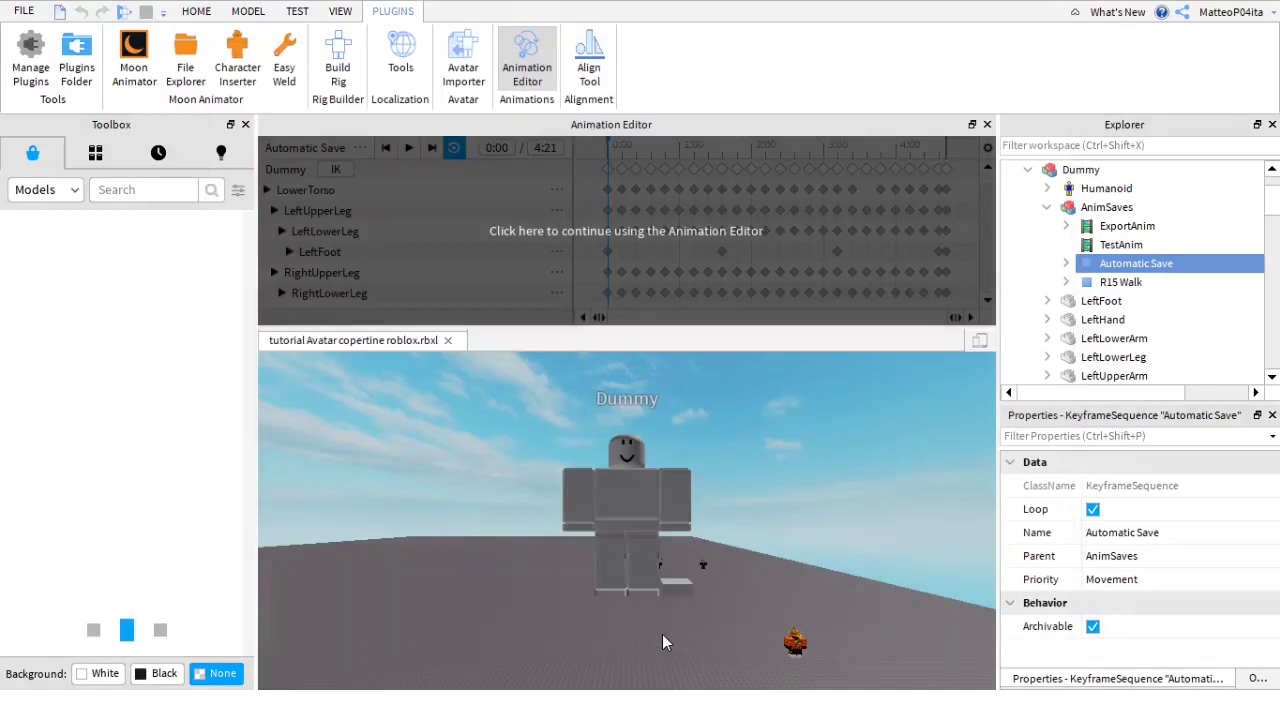
Step: Close the Animation Editor and open the saved Tutorial 4 animation in Moon Animator
{"action": "left_click", "coordinate": [987, 124]}
{"action": "scroll", "coordinate": [884, 296], "scroll_direction": "up", "scroll_amount": 3}
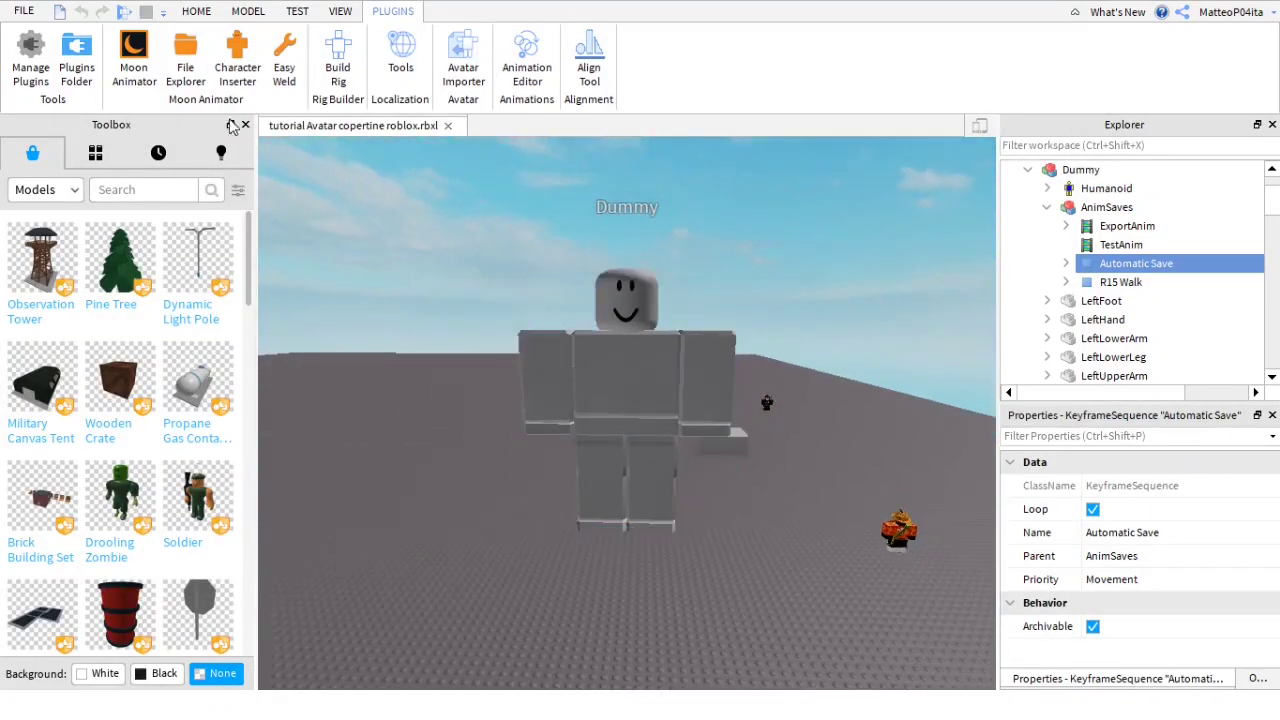
{"action": "left_click", "coordinate": [133, 60]}
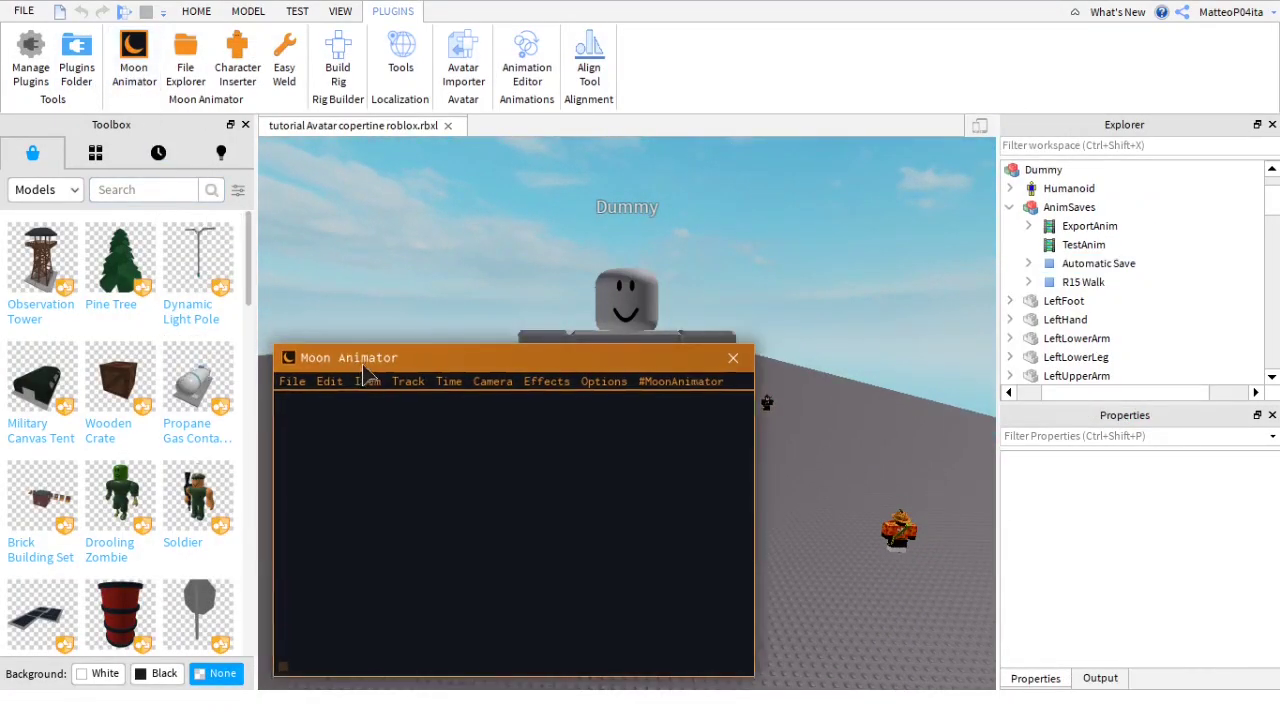
{"action": "left_click", "coordinate": [338, 394]}
{"action": "left_click", "coordinate": [372, 450]}
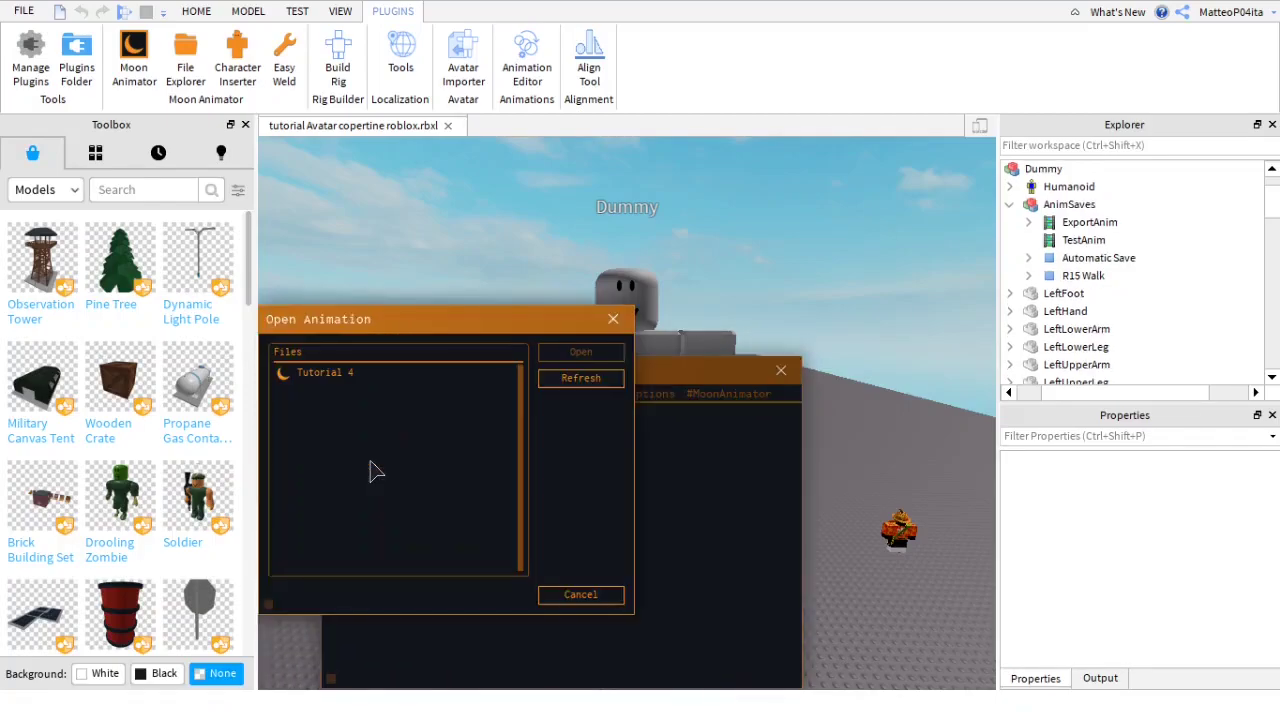
{"action": "left_click", "coordinate": [372, 376]}
{"action": "left_click", "coordinate": [566, 353]}
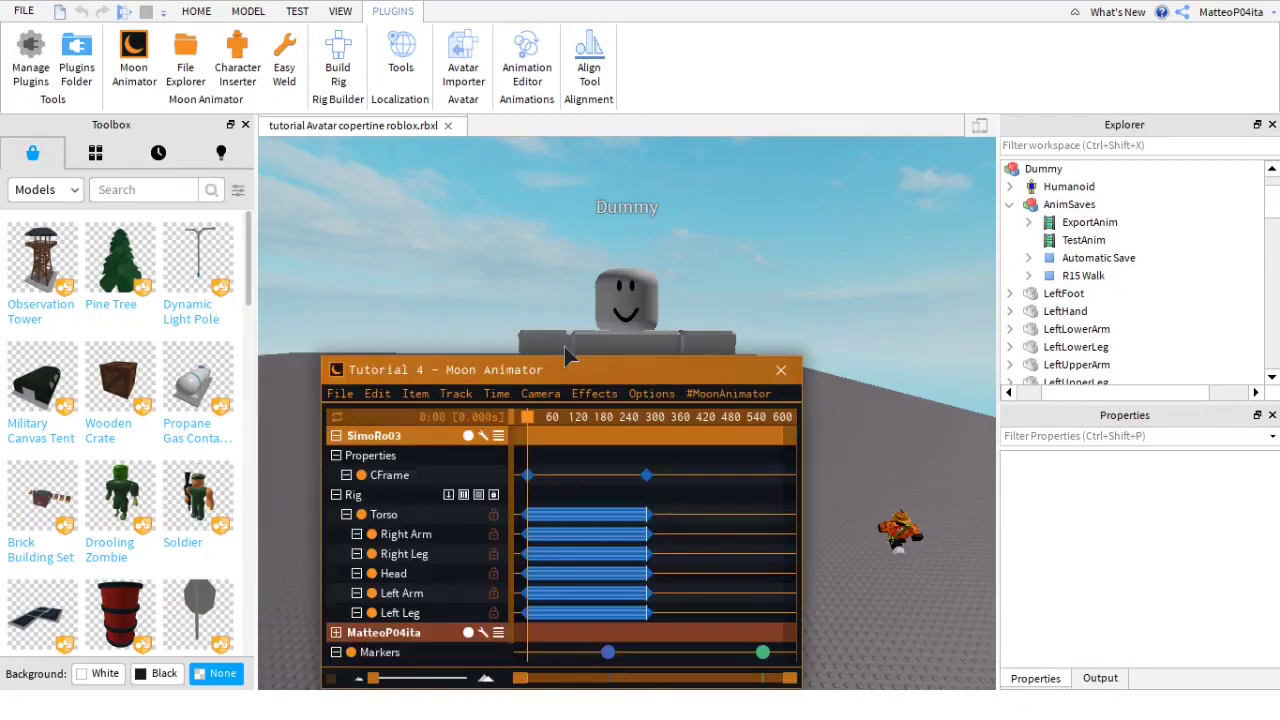
Step: Import the Camminata Realistica animation from Roblox onto the R15 character's rig, replacing its keyframes
{"action": "right_click_drag", "start_coordinate": [641, 263], "coordinate": [645, 264]}
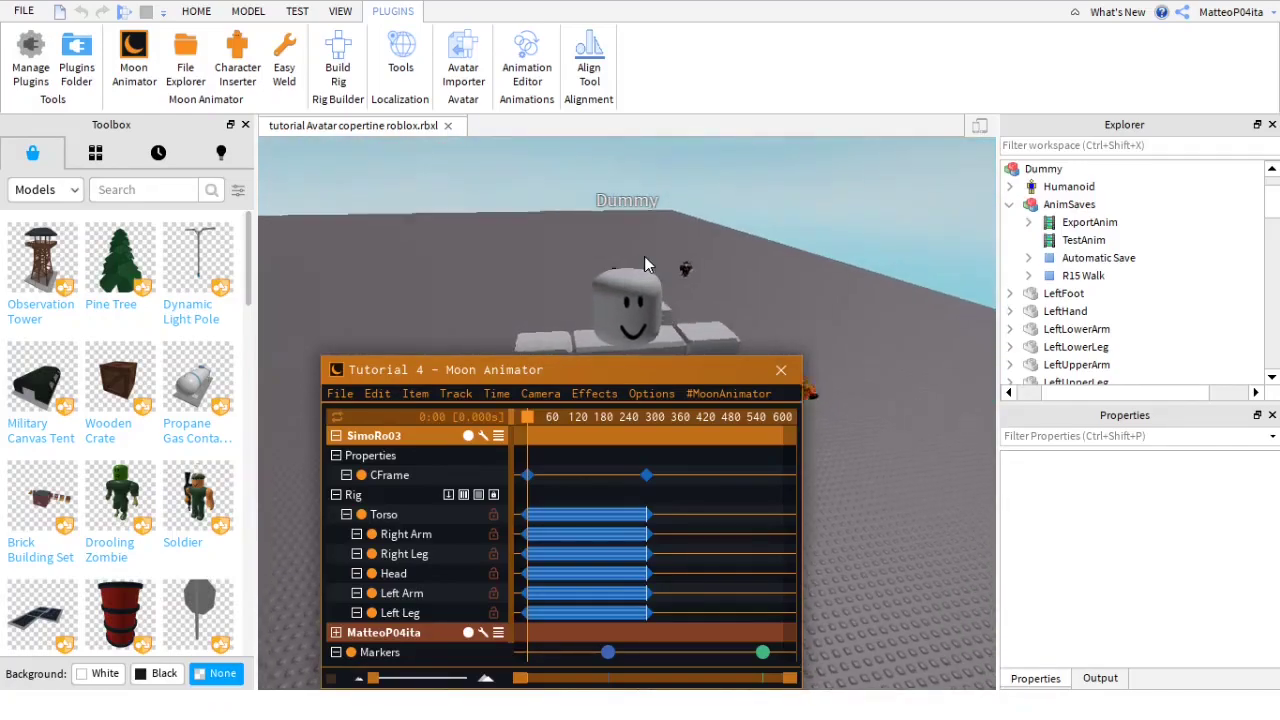
{"action": "key", "text": "d"}
{"action": "scroll", "coordinate": [644, 256], "scroll_direction": "up", "scroll_amount": 4}
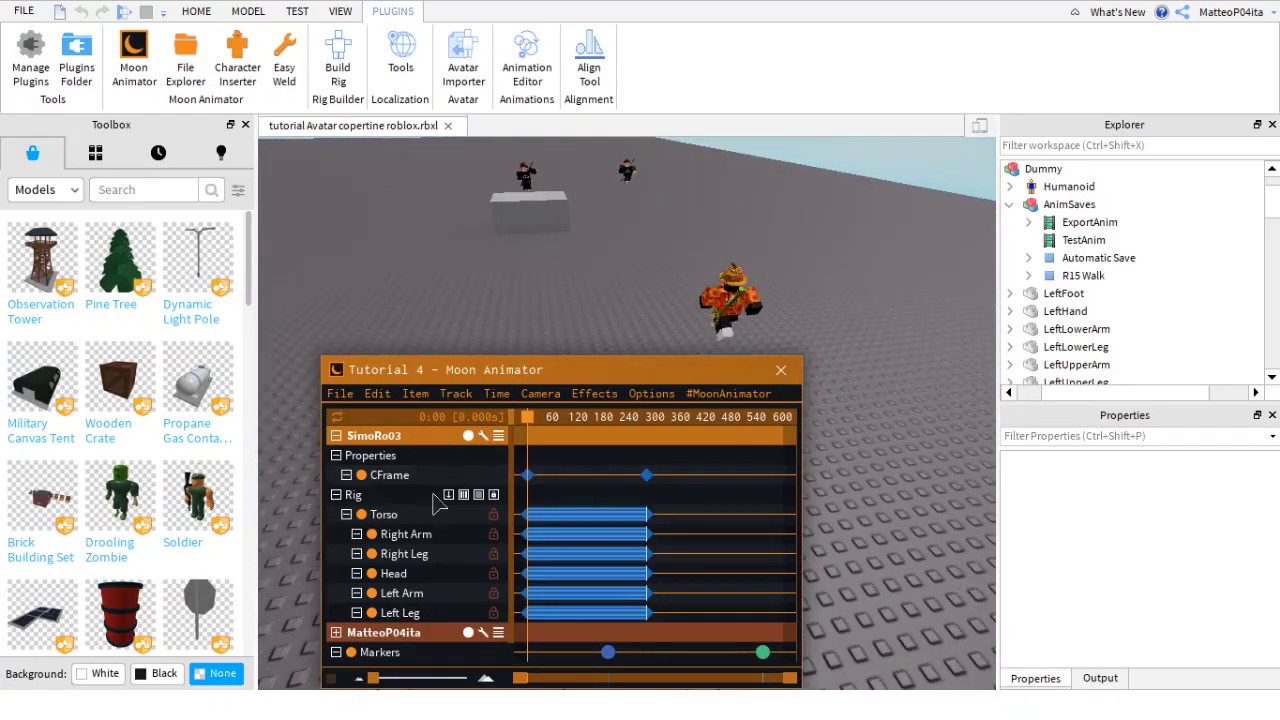
{"action": "left_click", "coordinate": [417, 395]}
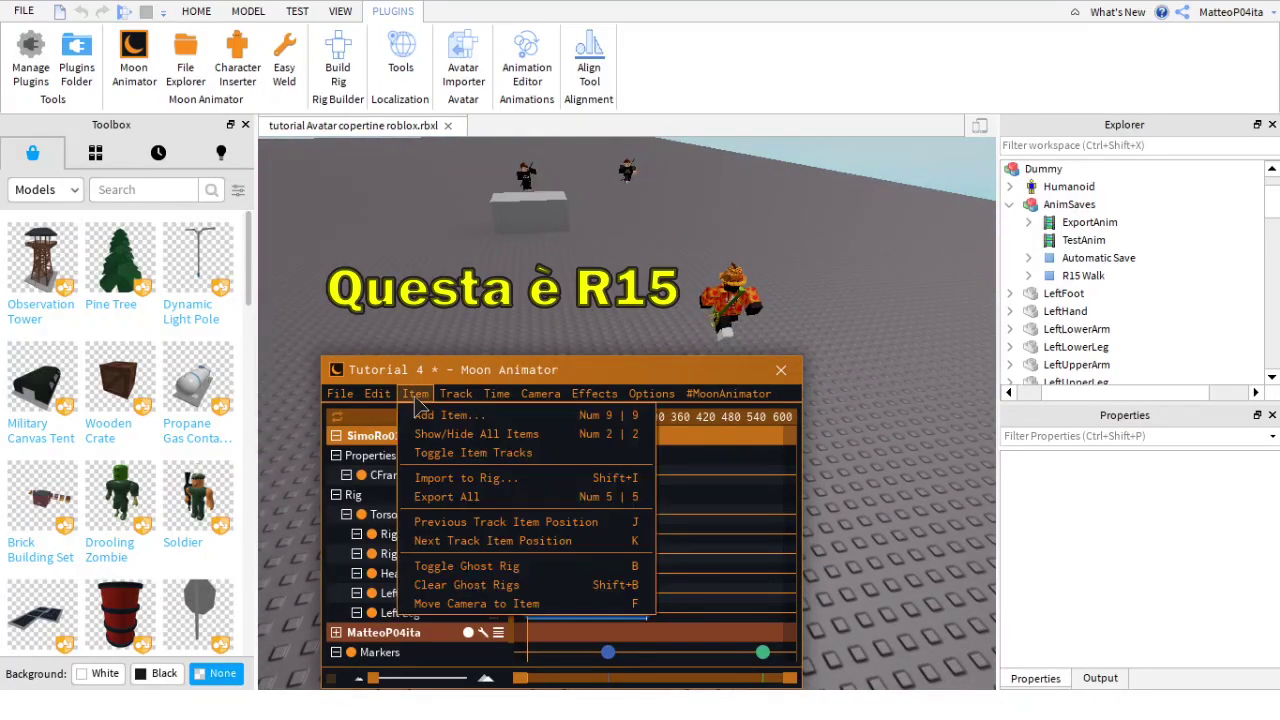
{"action": "left_click", "coordinate": [441, 478]}
{"action": "left_click", "coordinate": [437, 482]}
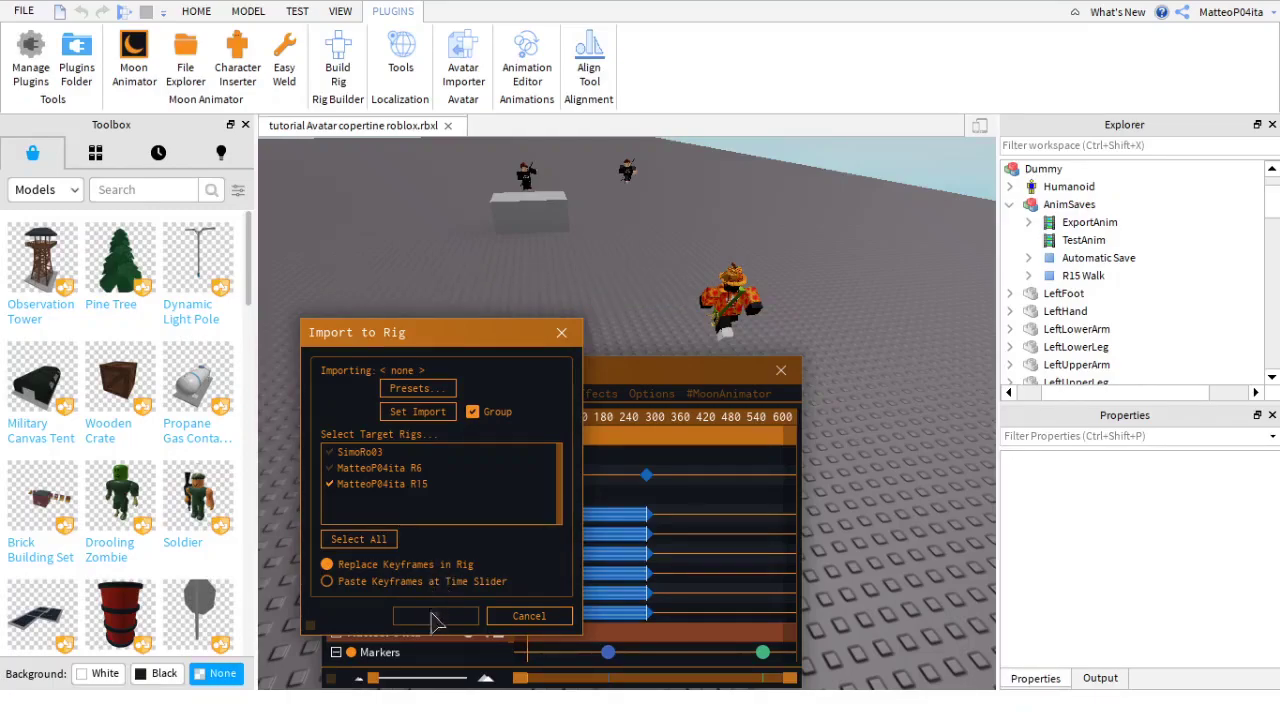
{"action": "left_click", "coordinate": [410, 414]}
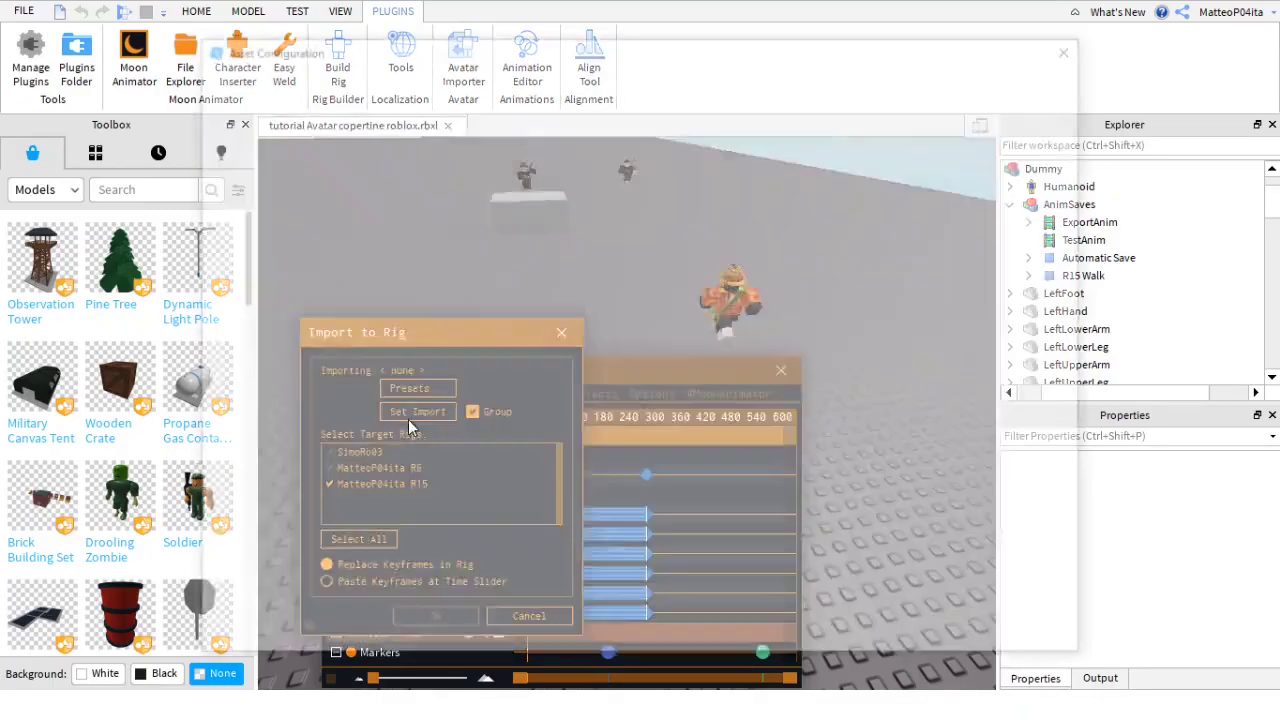
{"action": "left_click", "coordinate": [484, 289]}
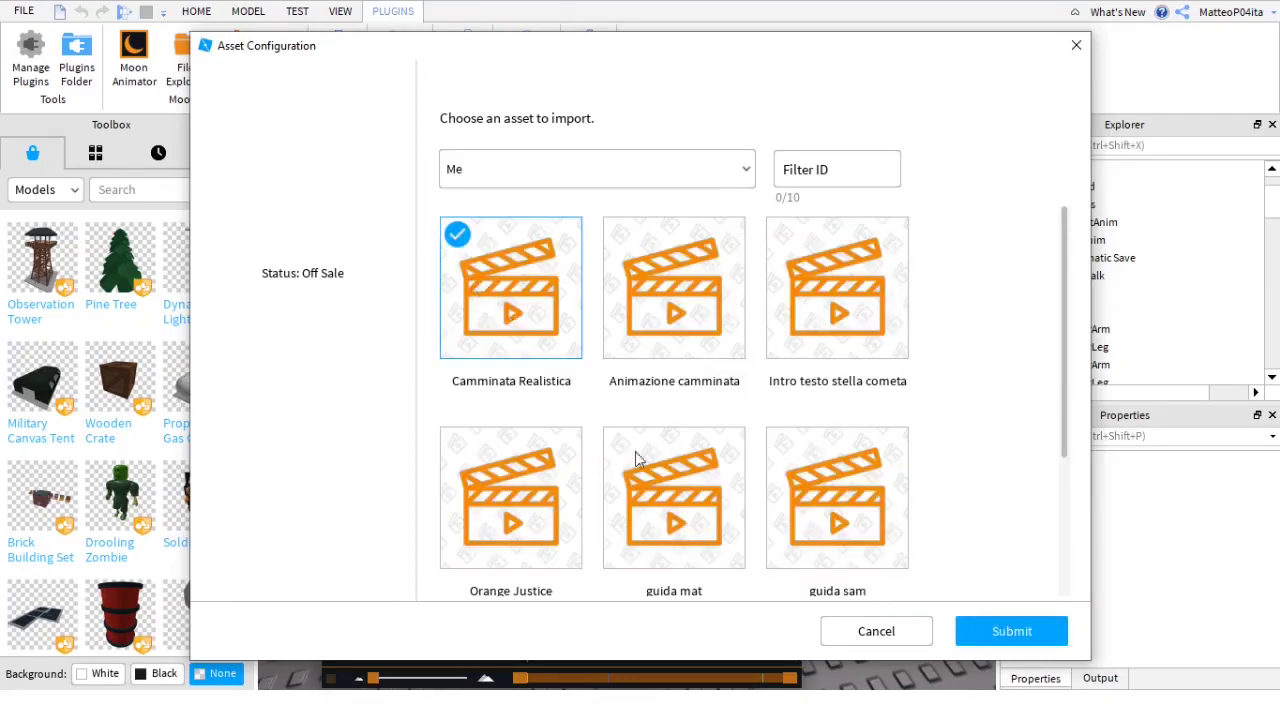
{"action": "left_click", "coordinate": [986, 638]}
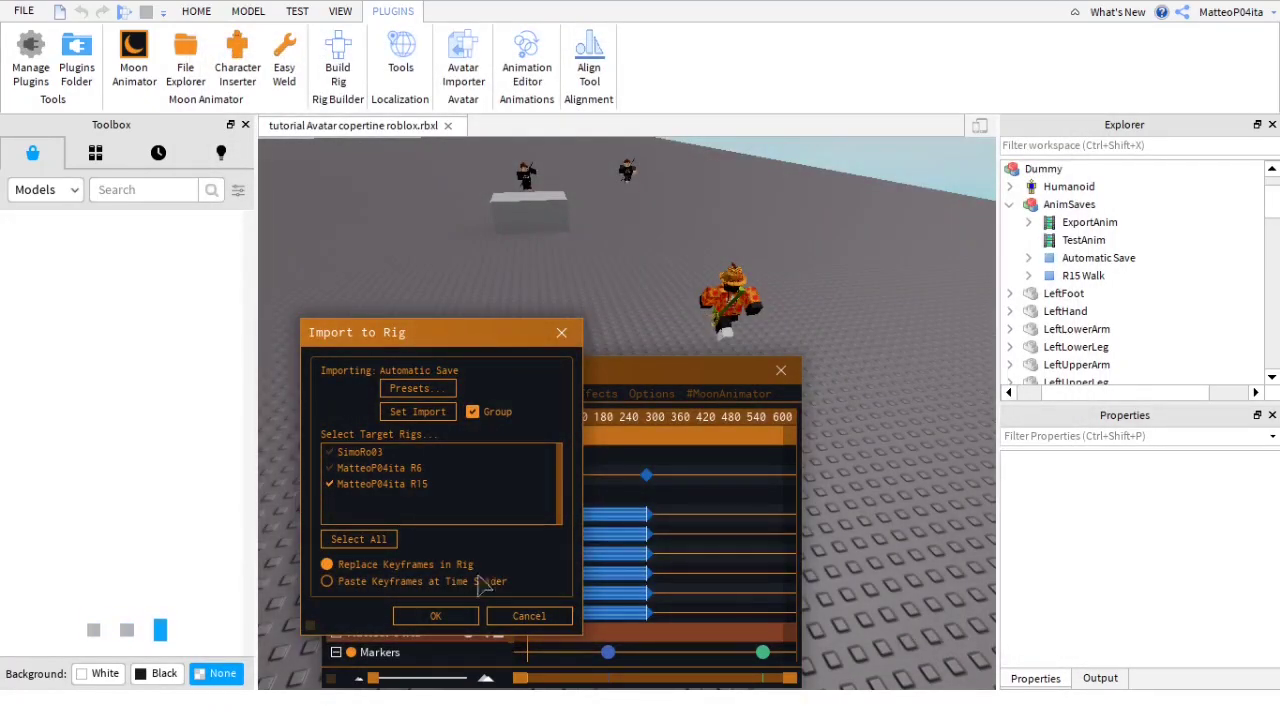
{"action": "left_click", "coordinate": [435, 615]}
Step: Clear the Toolbox and Moon Animator window away from the R15 character and preview its imported walk
{"action": "left_click", "coordinate": [384, 514]}
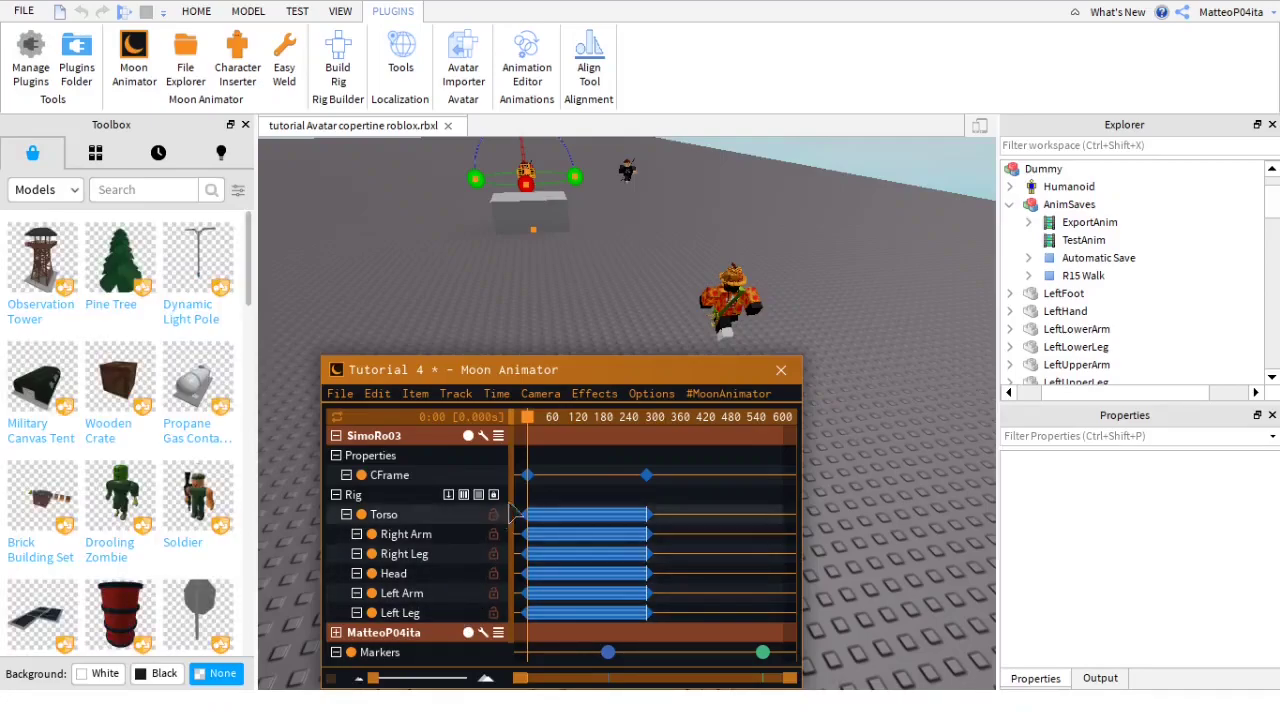
{"action": "key", "text": "f"}
{"action": "left_click", "coordinate": [429, 250]}
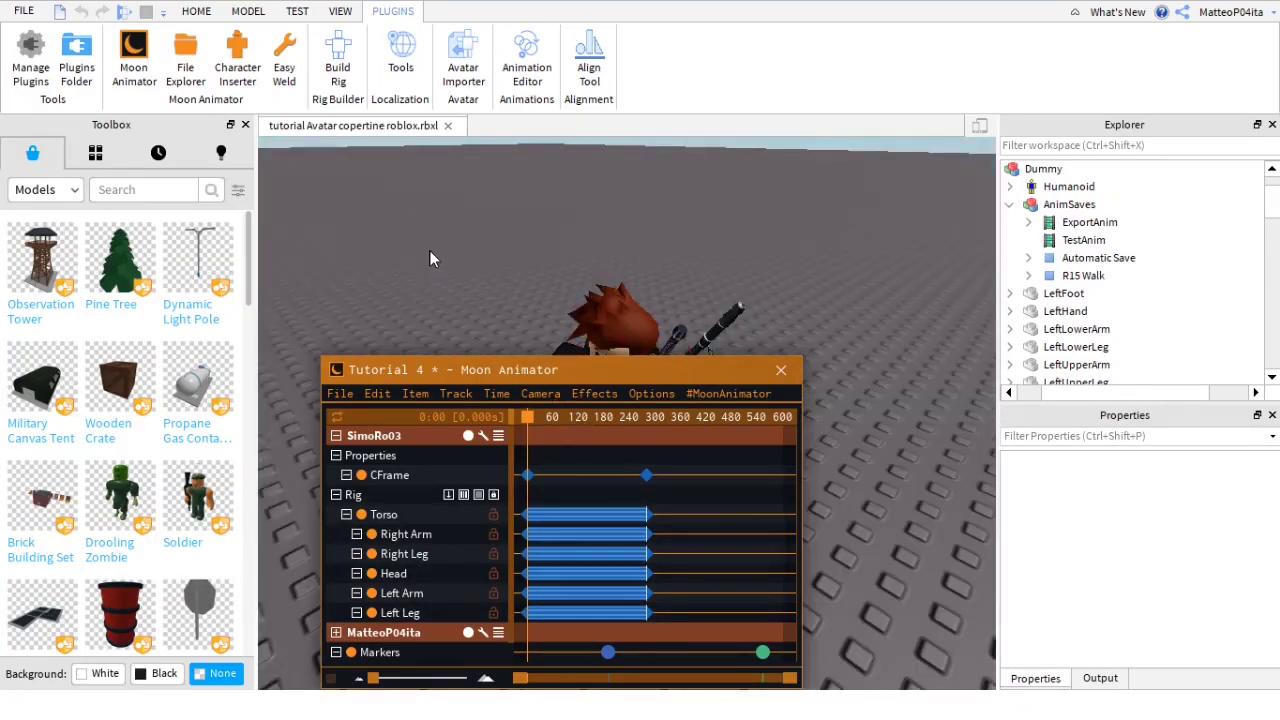
{"action": "left_click", "coordinate": [245, 124]}
{"action": "left_click_drag", "start_coordinate": [393, 362], "coordinate": [264, 443]}
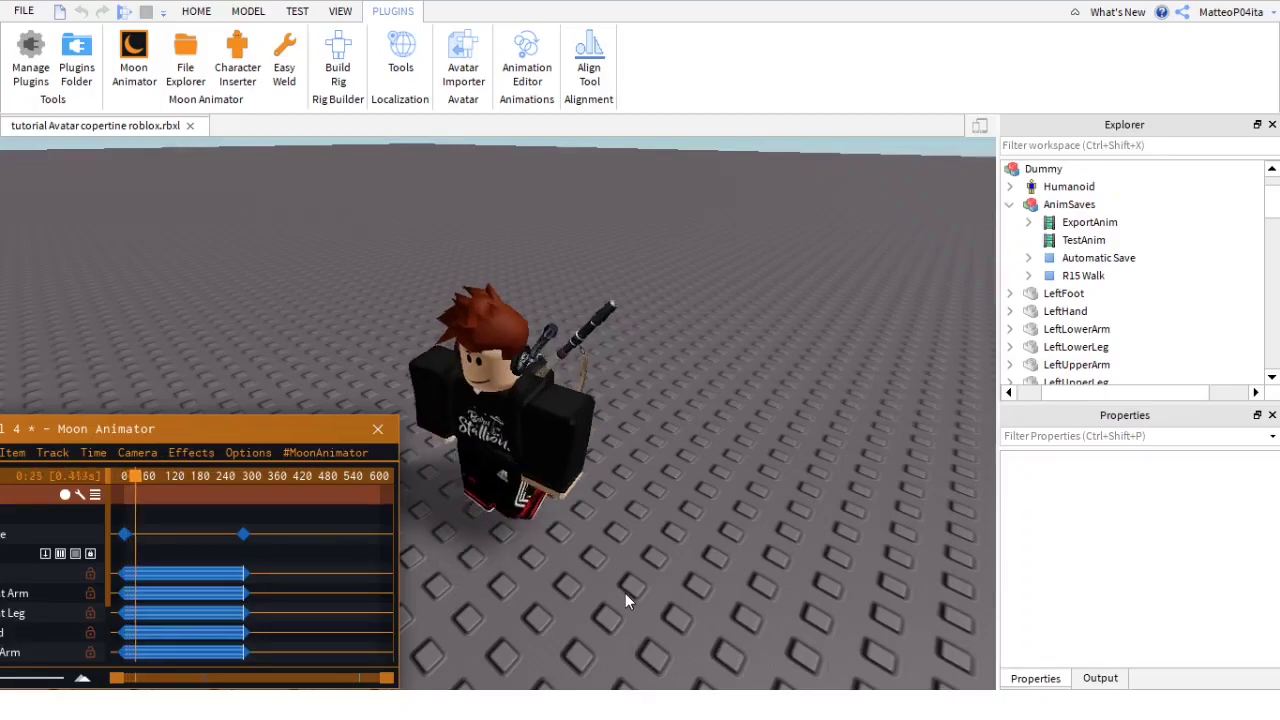
{"action": "right_click_drag", "start_coordinate": [625, 593], "coordinate": [625, 593]}
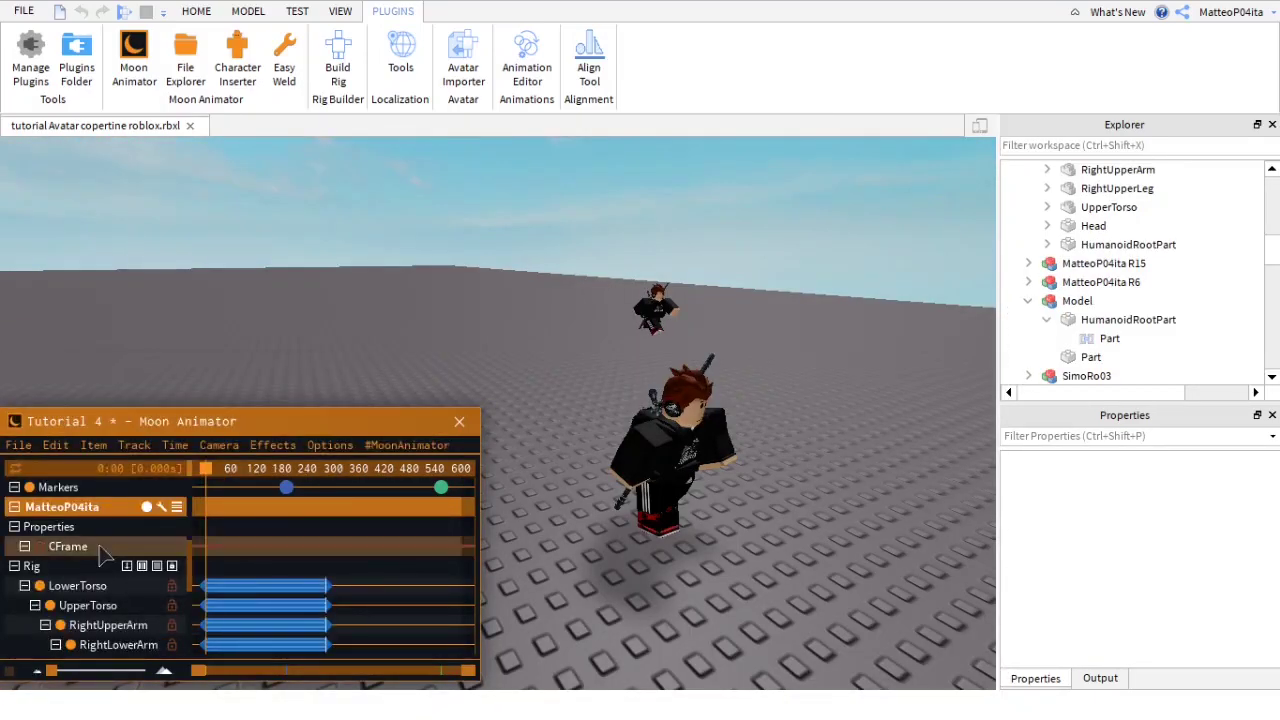
Step: Animate the R15 character's CFrame so it travels forward between 0:00 and 4:42, and play it from the start
{"action": "left_click", "coordinate": [326, 468]}
{"action": "left_click", "coordinate": [1083, 264]}
{"action": "key", "text": "f"}
{"action": "left_click_drag", "start_coordinate": [513, 409], "coordinate": [770, 452]}
{"action": "scroll", "coordinate": [770, 452], "scroll_direction": "up", "scroll_amount": 3}
{"action": "left_click", "coordinate": [307, 421]}
{"action": "key", "text": "plus"}
{"action": "left_click", "coordinate": [208, 468]}
{"action": "scroll", "coordinate": [502, 513], "scroll_direction": "up", "scroll_amount": 4}
{"action": "key", "text": "space"}
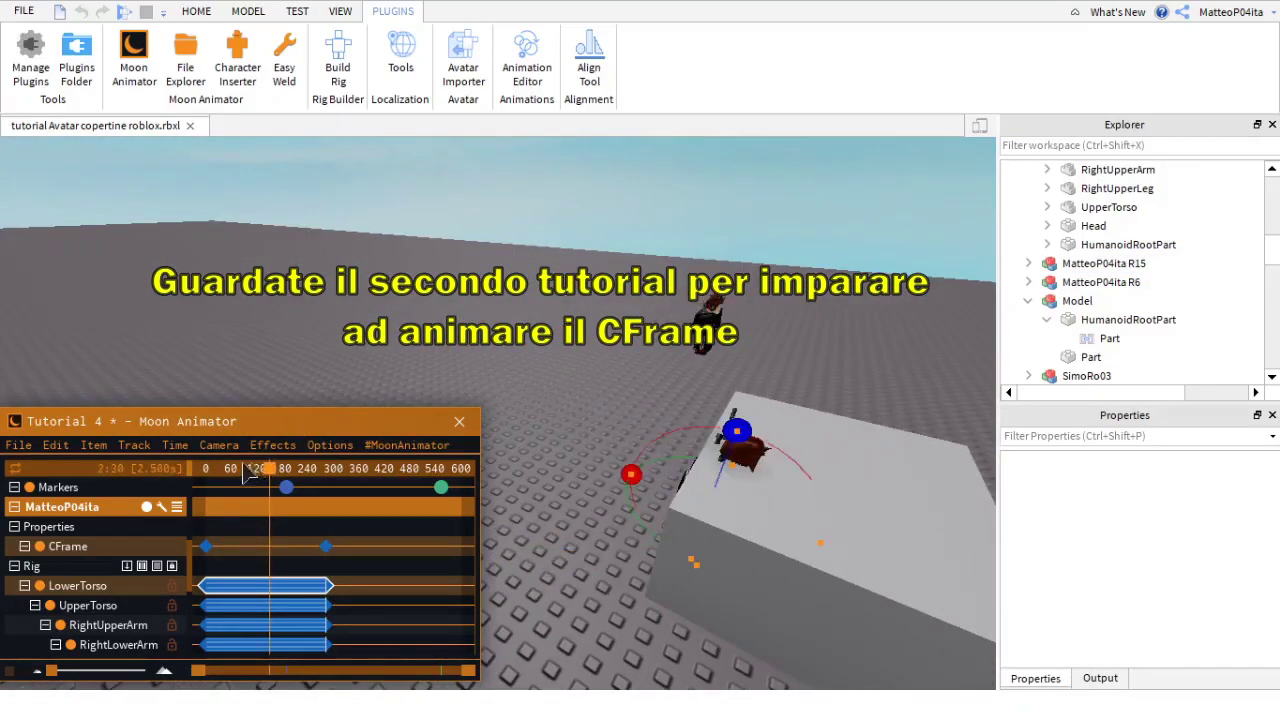
Step: Reposition the R15 character at its 4:42 CFrame keyframe, shifting it over to the grey block
{"action": "left_click", "coordinate": [206, 468]}
{"action": "left_click", "coordinate": [326, 546]}
{"action": "left_click", "coordinate": [326, 468]}
{"action": "scroll", "coordinate": [640, 430], "scroll_direction": "down", "scroll_amount": 4}
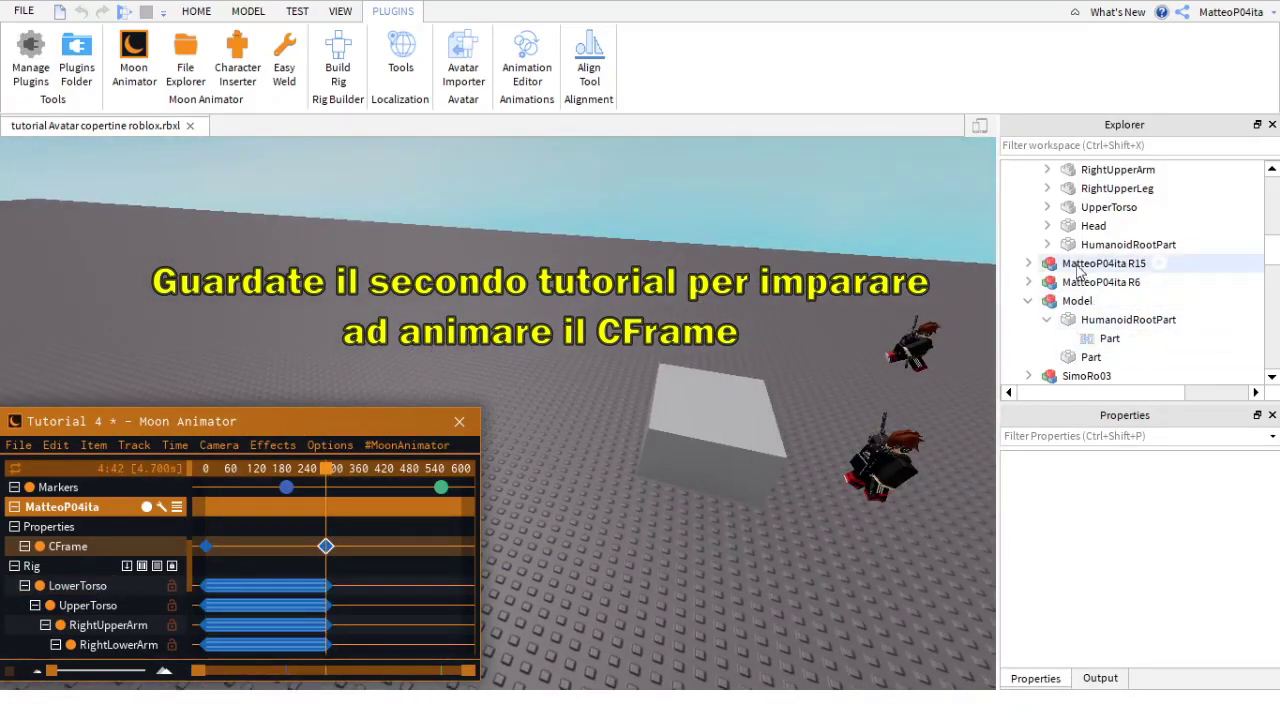
{"action": "left_click", "coordinate": [1082, 265]}
{"action": "left_click_drag", "start_coordinate": [768, 452], "coordinate": [661, 440]}
Step: Delete the grey block Model from the workspace and replay the animation from the beginning
{"action": "left_click", "coordinate": [1075, 300]}
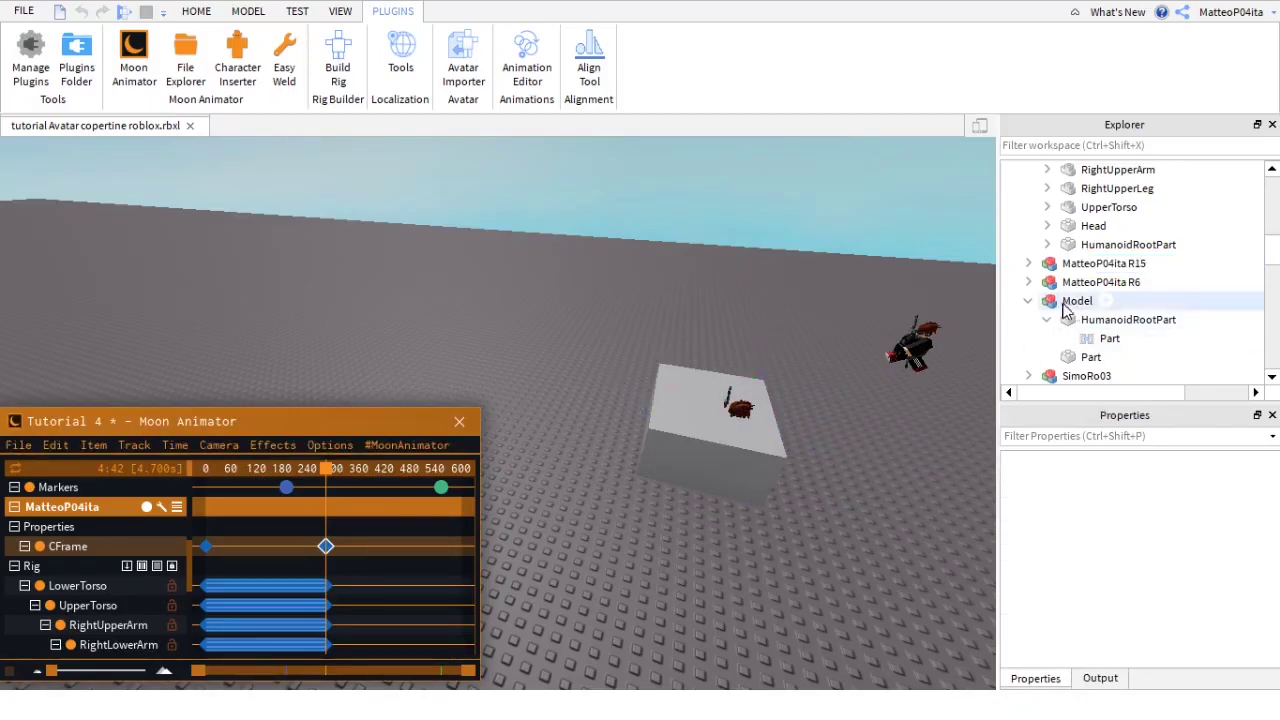
{"action": "key", "text": "Delete"}
{"action": "left_click", "coordinate": [182, 476]}
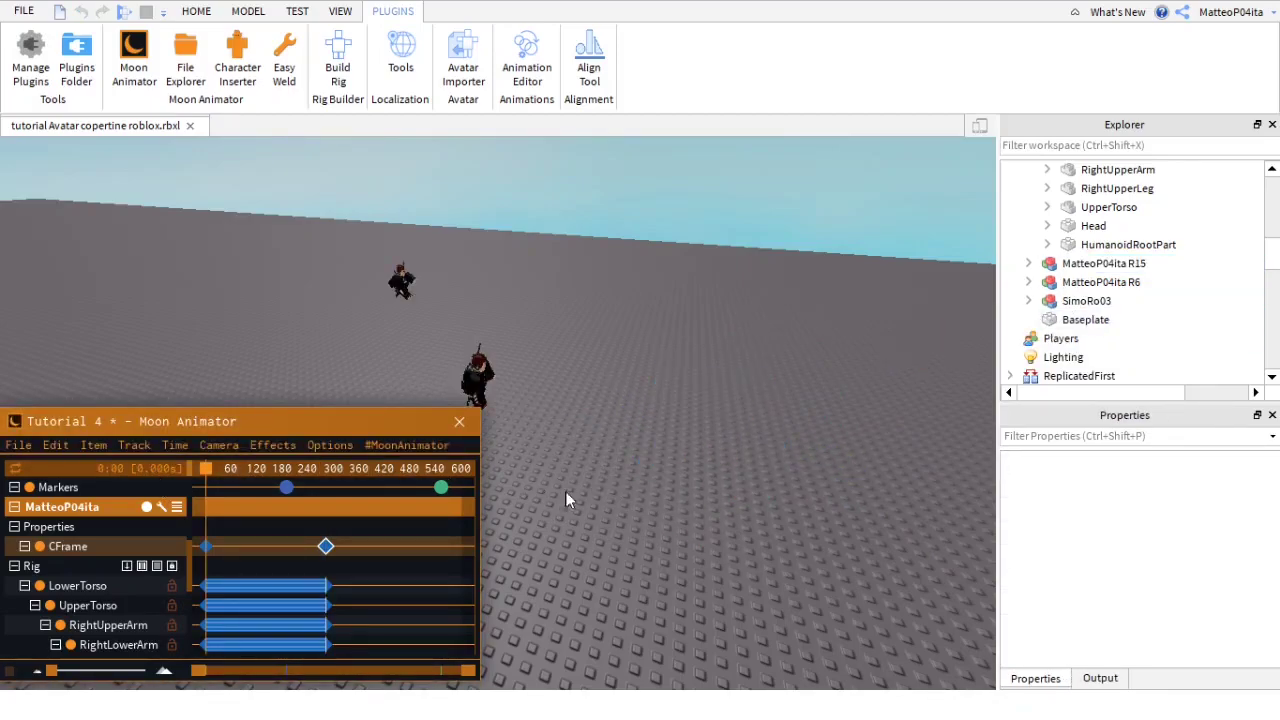
{"action": "key", "text": "space"}
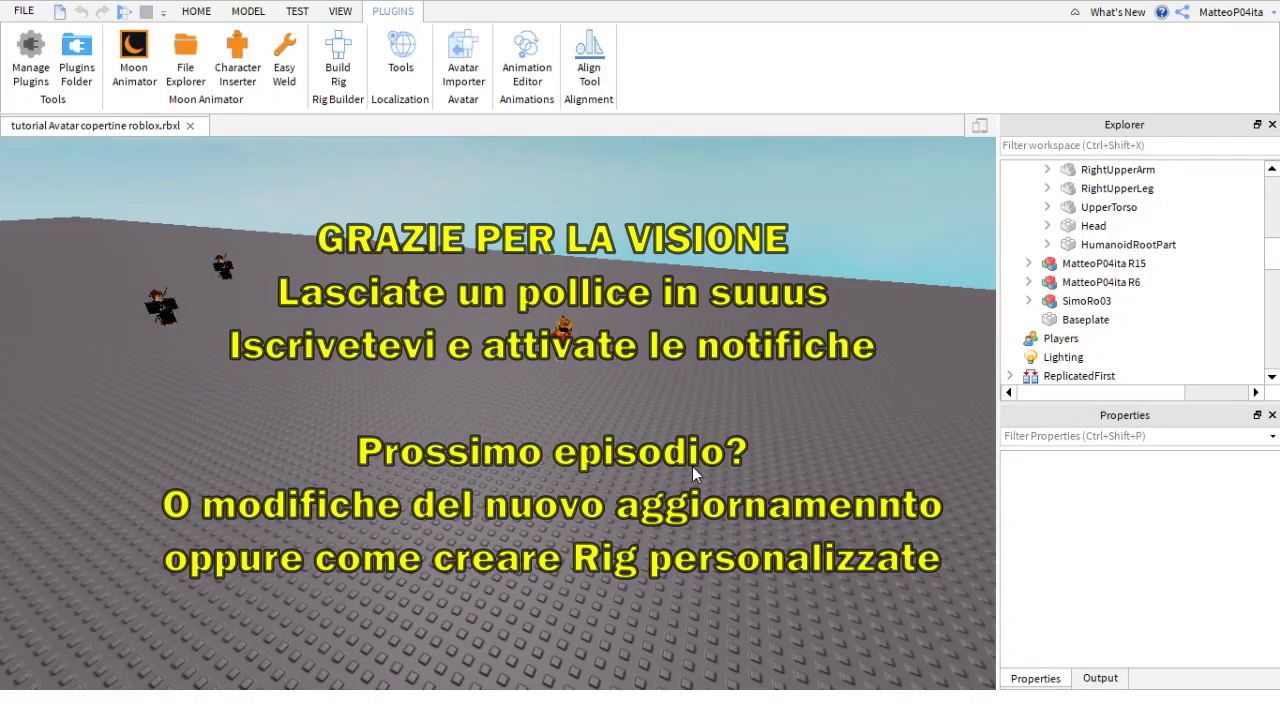
Step: Save the place to its existing file
{"action": "left_click", "coordinate": [22, 11]}
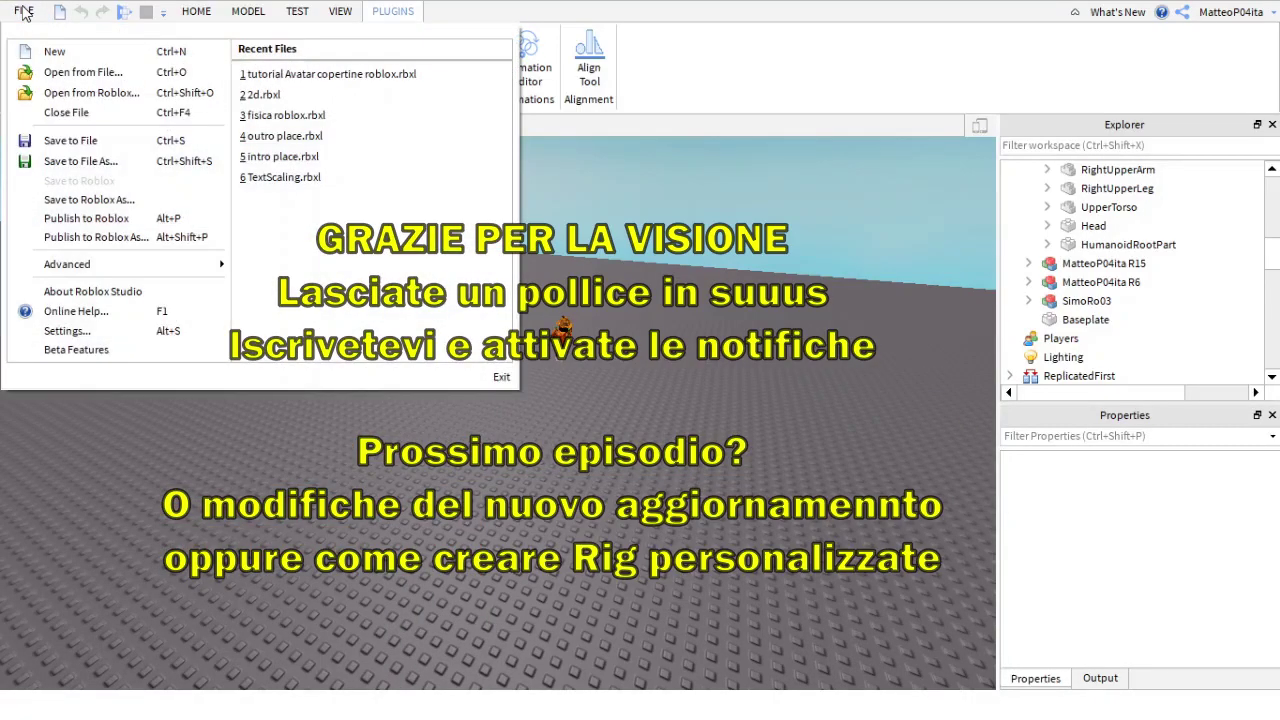
{"action": "left_click", "coordinate": [72, 141]}
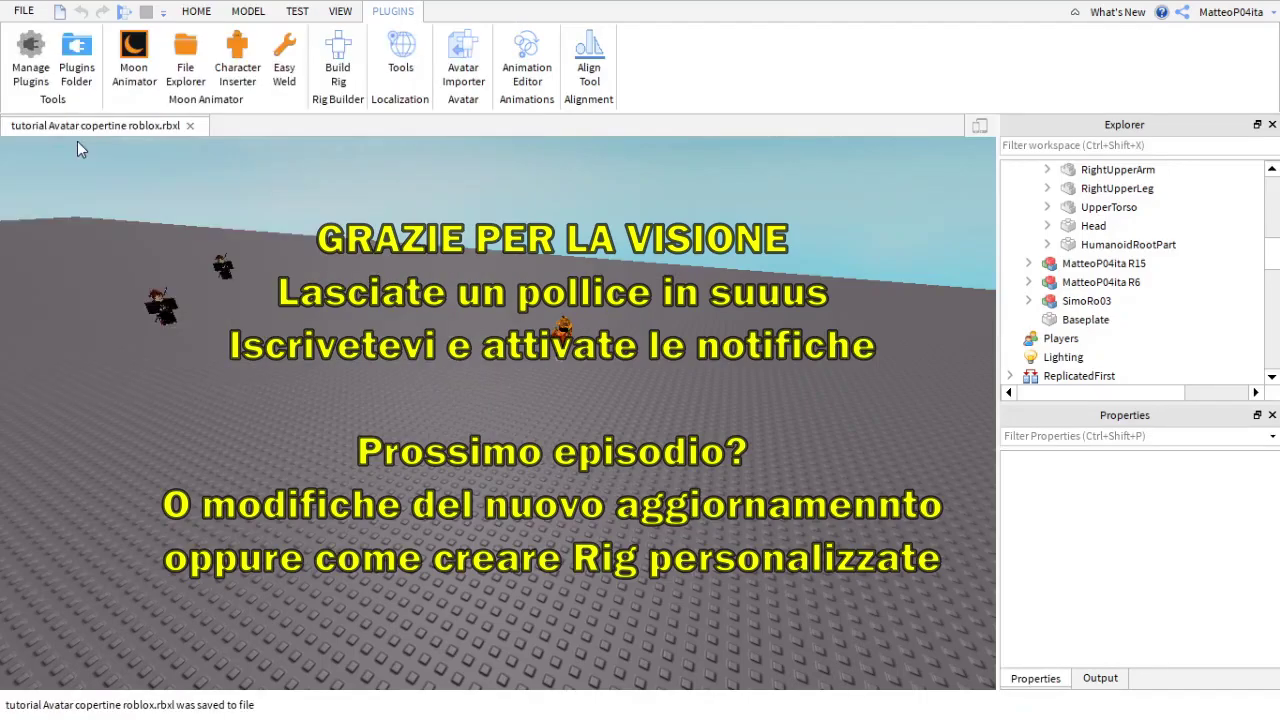